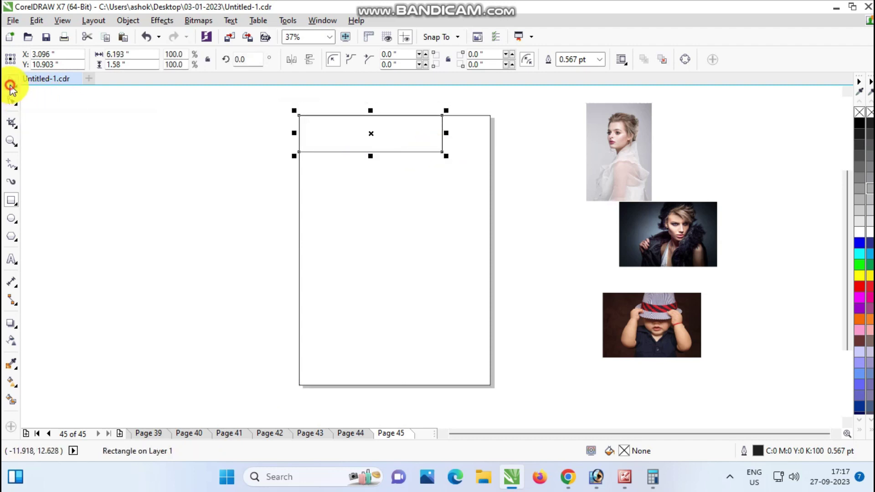
- Slant the header rectangle's right edge by converting it to curves and moving its lower-right corner inward, and fill it orange (#FF6600)
{"action": "left_click", "coordinate": [685, 59]}
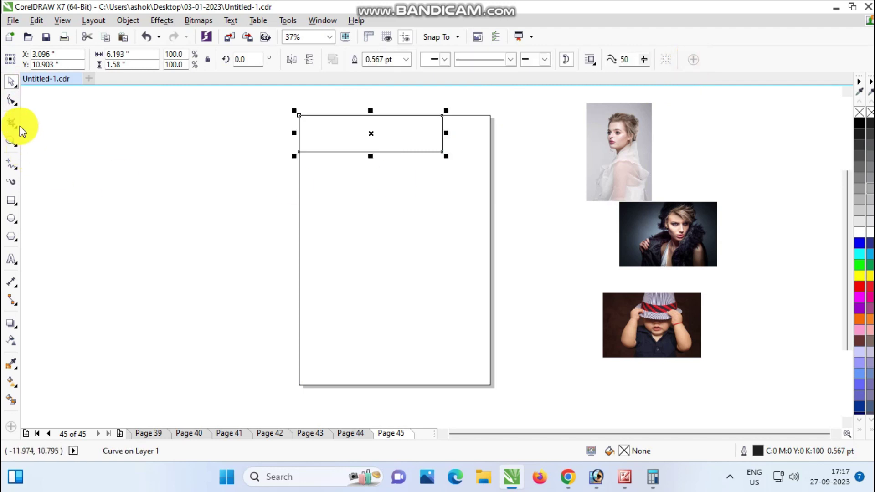
{"action": "left_click", "coordinate": [11, 100]}
{"action": "left_click_drag", "start_coordinate": [441, 151], "coordinate": [427, 153]}
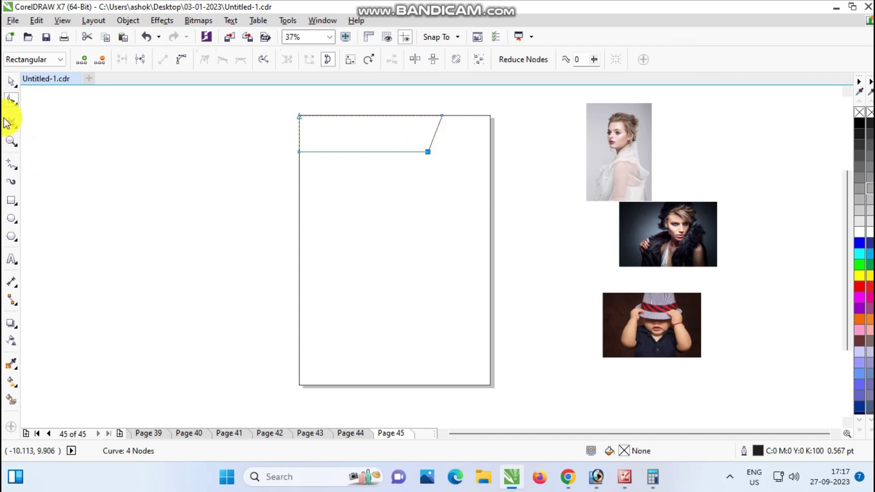
{"action": "left_click", "coordinate": [11, 82]}
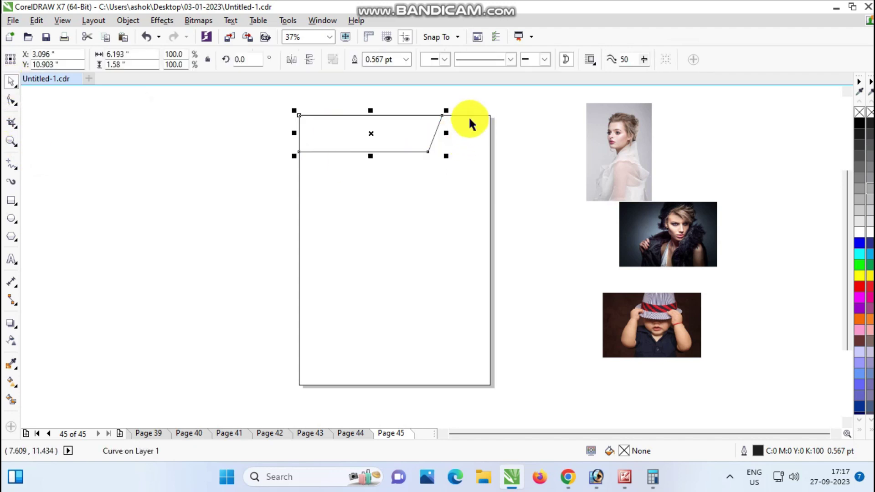
{"action": "left_click", "coordinate": [863, 319]}
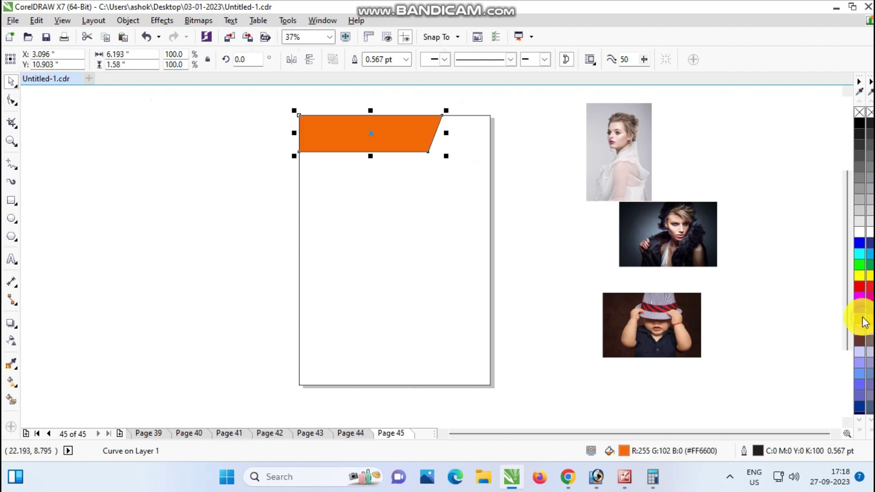
- Draw a straight line along the orange header's slanted edge and extend it to about 3 inches high, past the page's top edge
{"action": "scroll", "coordinate": [431, 57], "scroll_direction": "up", "scroll_amount": 2}
{"action": "left_click", "coordinate": [11, 163]}
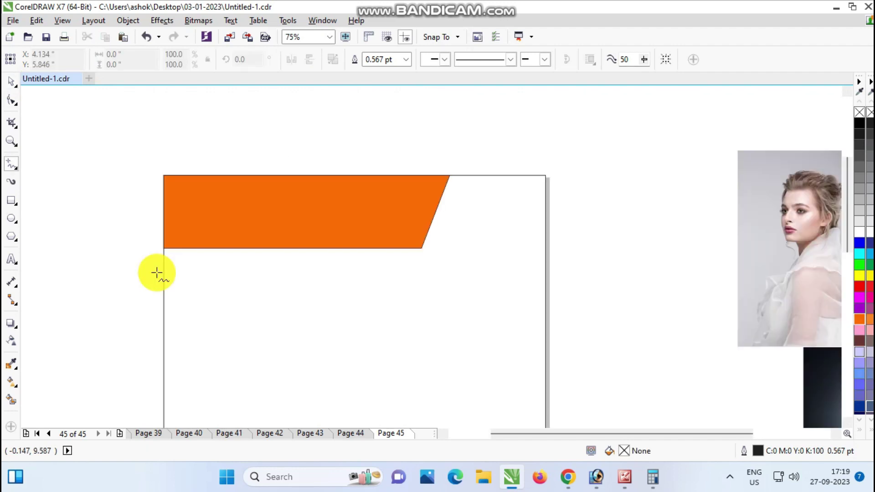
{"action": "left_click", "coordinate": [423, 248]}
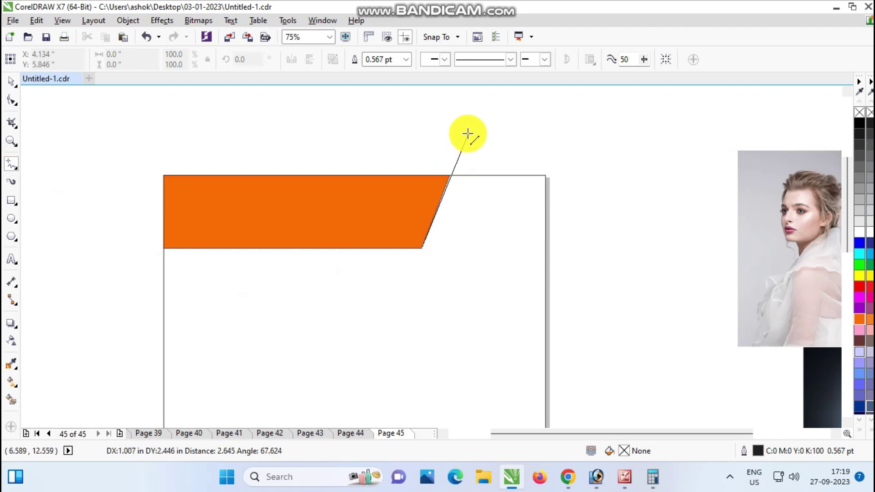
{"action": "left_click", "coordinate": [450, 173]}
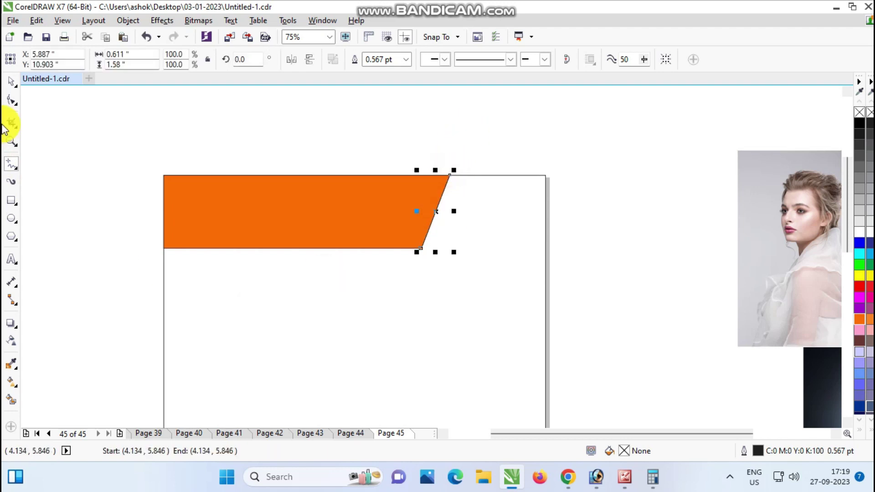
{"action": "left_click", "coordinate": [11, 81]}
{"action": "left_click_drag", "start_coordinate": [453, 170], "coordinate": [482, 103]}
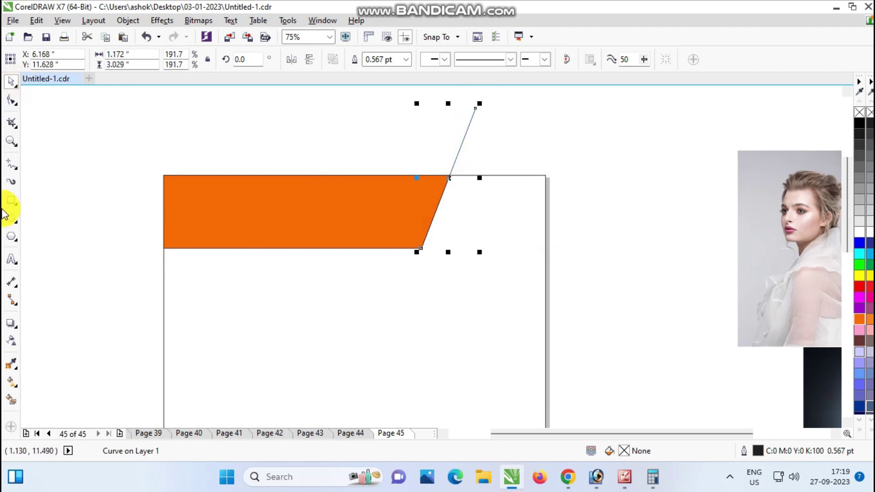
- Continue the slanted line from its lower end into an angular open outline that runs below the header and beyond the page's right edge
{"action": "left_click", "coordinate": [11, 164]}
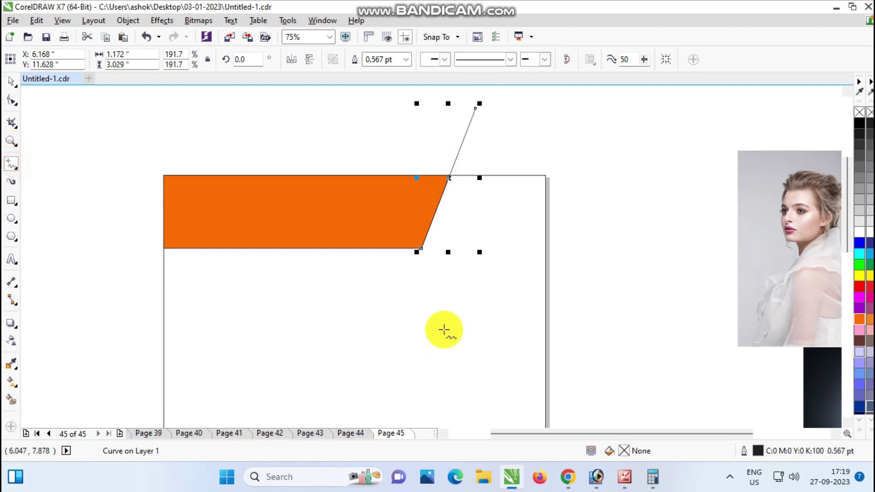
{"action": "left_click", "coordinate": [421, 249]}
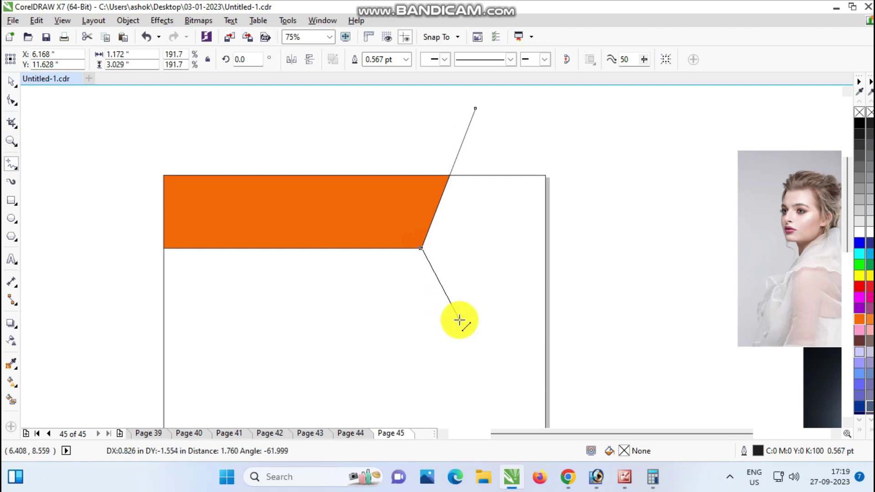
{"action": "left_click", "coordinate": [456, 313]}
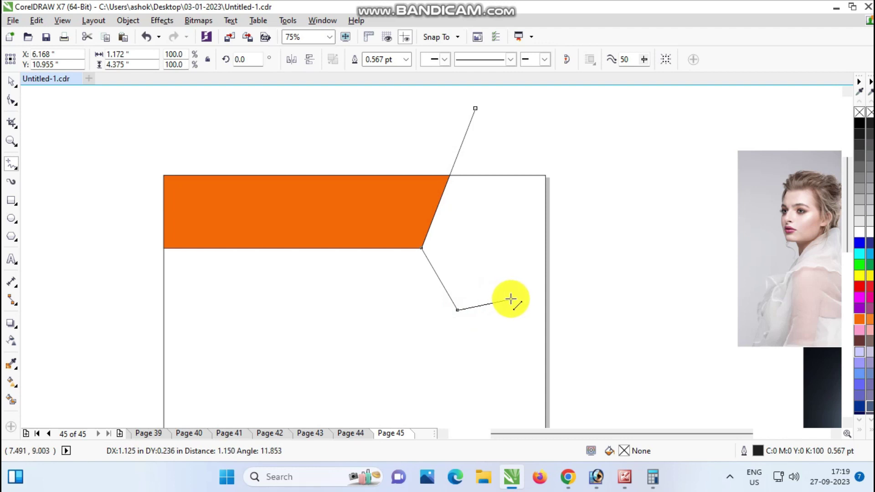
{"action": "left_click", "coordinate": [516, 291]}
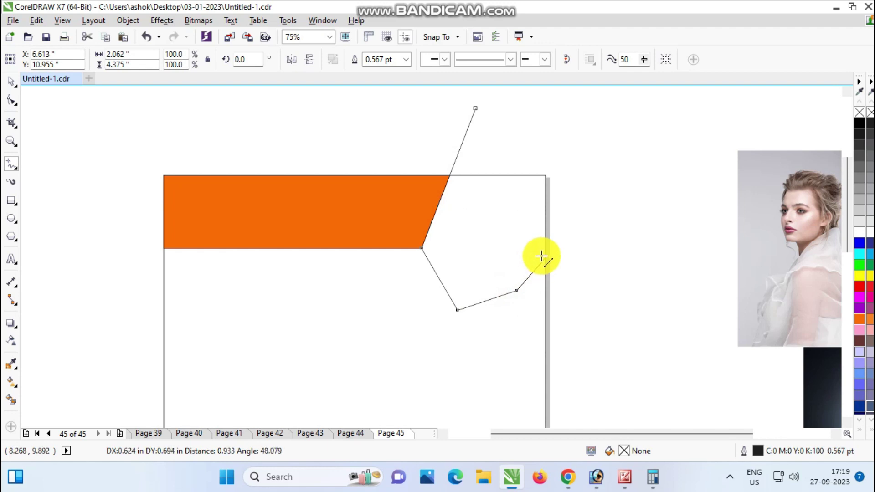
{"action": "double_click", "coordinate": [574, 151]}
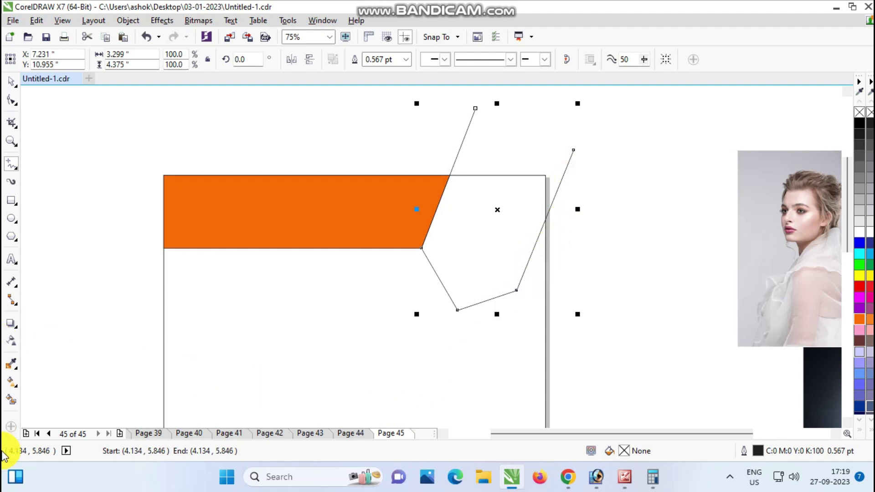
- Shift the open outline slightly to the right, leaving a narrow gap between it and the orange header
{"action": "left_click", "coordinate": [11, 81]}
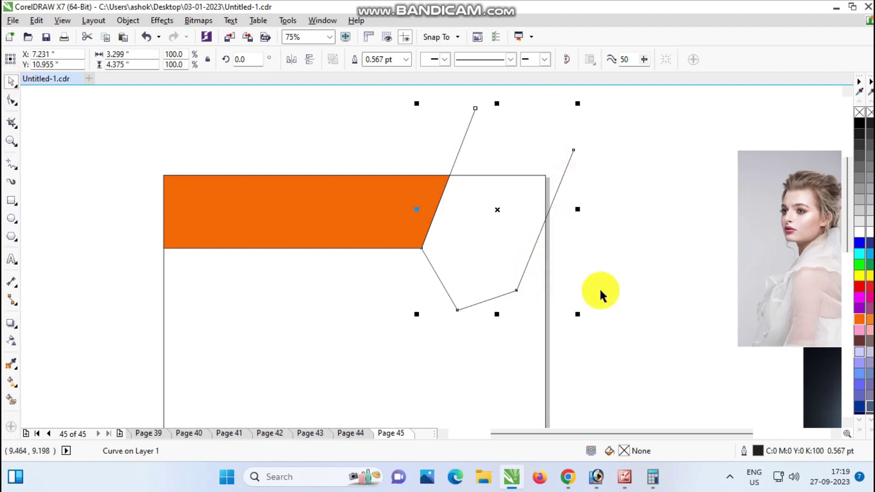
{"action": "key", "text": "Right"}
{"action": "key", "text": "Right"}
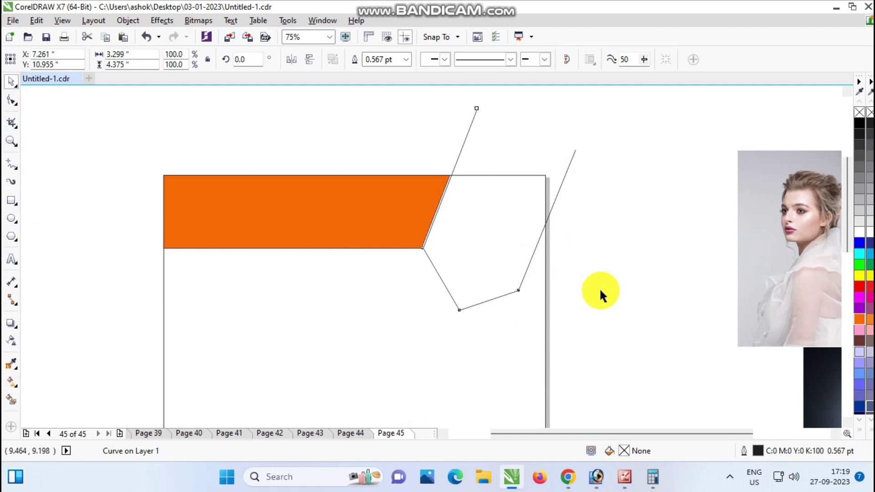
{"action": "key", "text": "ctrl+Right"}
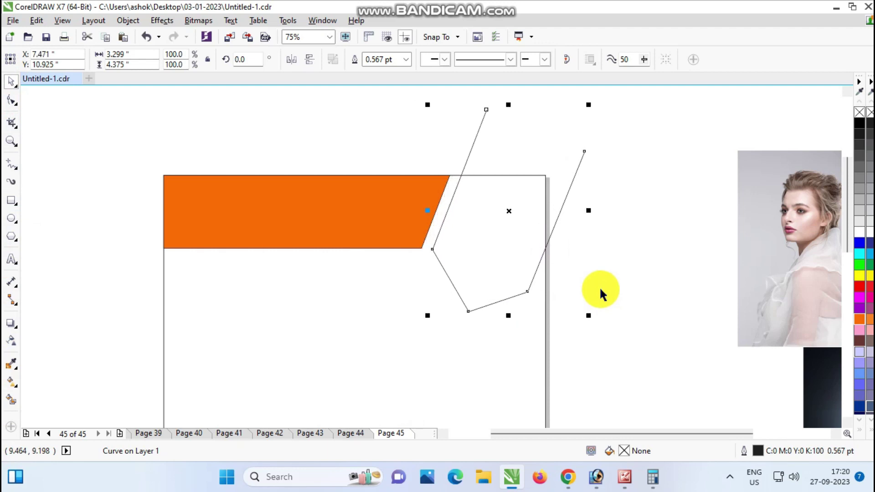
{"action": "mouse_move", "coordinate": [433, 250]}
{"action": "left_mouse_down"}
{"action": "mouse_move", "coordinate": [424, 247]}
{"action": "mouse_move", "coordinate": [443, 250]}
{"action": "mouse_move", "coordinate": [435, 253]}
{"action": "left_mouse_up"}
- Smart-fill the area enclosed by the outline and the page's upper-right corner with orange, and delete the construction outline
{"action": "key", "text": "space"}
{"action": "left_click", "coordinate": [496, 274]}
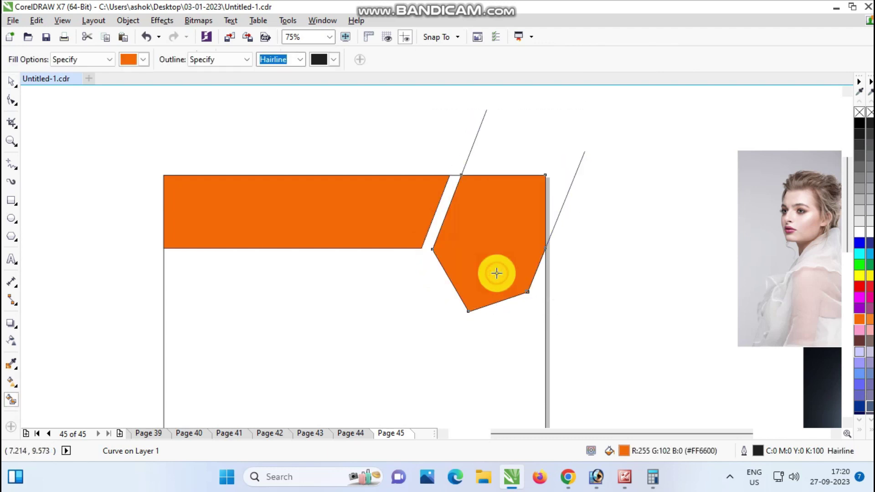
{"action": "left_click", "coordinate": [11, 81]}
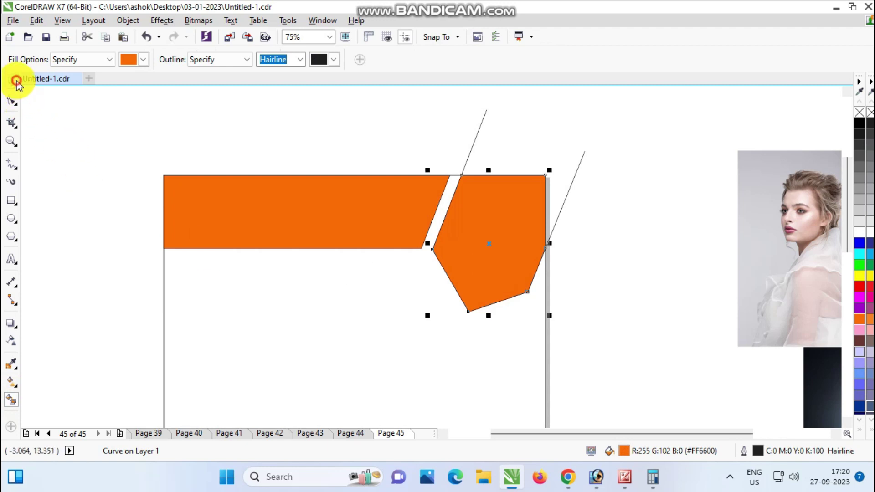
{"action": "left_click", "coordinate": [473, 144]}
{"action": "key", "text": "Delete"}
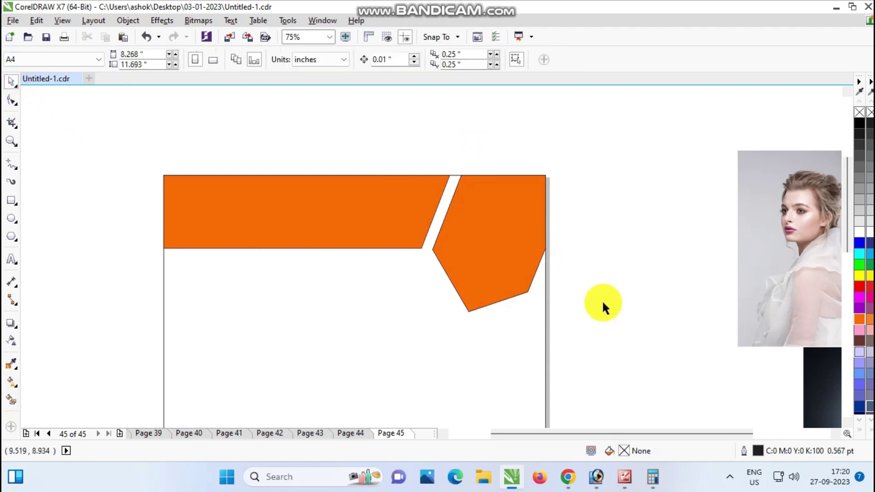
- Duplicate the two orange header shapes together straight down near the bottom of the page
{"action": "scroll", "coordinate": [602, 299], "scroll_direction": "down", "scroll_amount": 3}
{"action": "scroll", "coordinate": [846, 424], "scroll_direction": "down", "scroll_amount": 3}
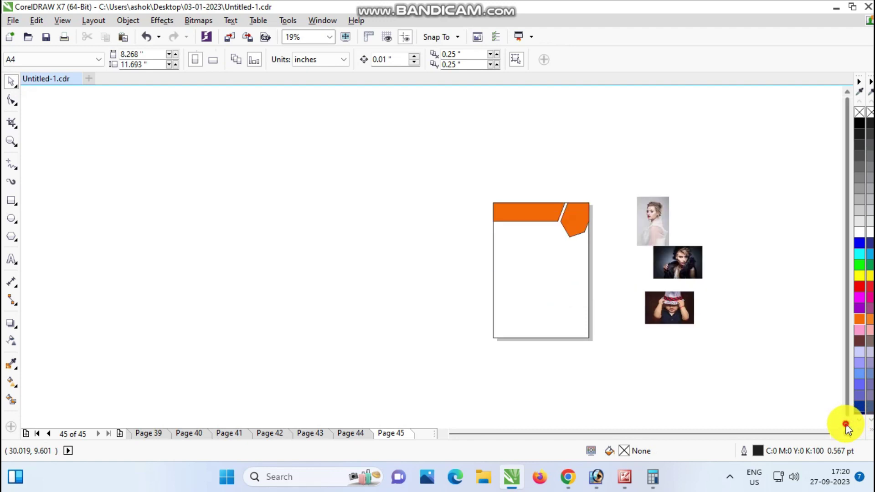
{"action": "scroll", "coordinate": [611, 191], "scroll_direction": "up", "scroll_amount": 2}
{"action": "left_click", "coordinate": [469, 168]}
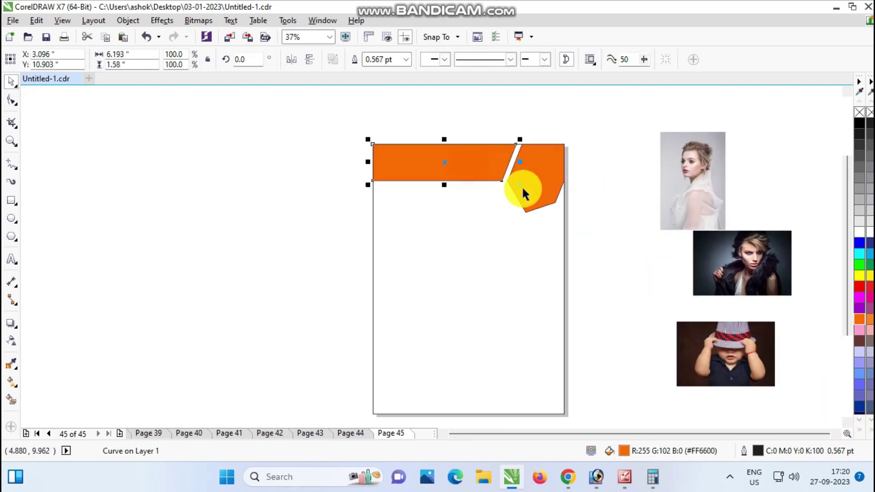
{"action": "left_click", "coordinate": [540, 175], "text": "shift"}
{"action": "left_click_drag", "start_coordinate": [474, 156], "coordinate": [457, 365]}
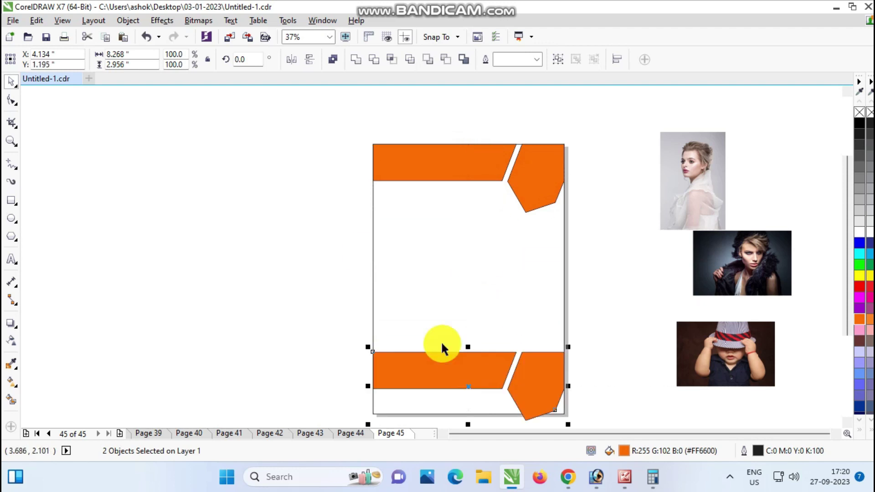
- Mirror the copied shapes horizontally and vertically, and align them with the page's bottom edge
{"action": "left_click", "coordinate": [292, 60]}
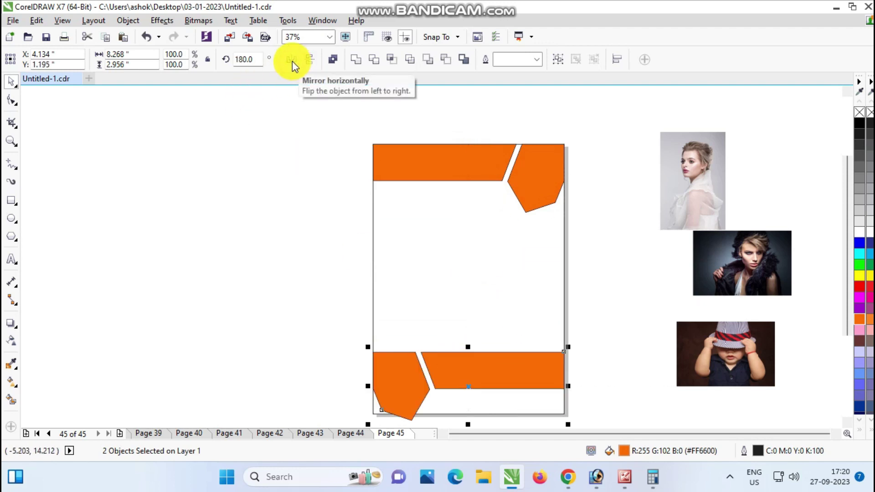
{"action": "left_click", "coordinate": [302, 57]}
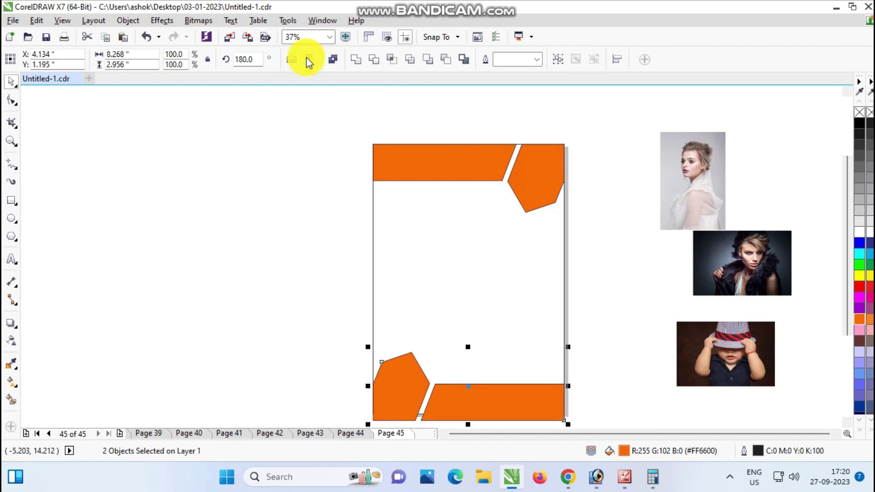
{"action": "left_click", "coordinate": [847, 423]}
{"action": "left_click", "coordinate": [846, 423]}
{"action": "left_click", "coordinate": [847, 423]}
{"action": "mouse_move", "coordinate": [563, 317]}
{"action": "left_mouse_down"}
{"action": "mouse_move", "coordinate": [552, 283]}
{"action": "mouse_move", "coordinate": [561, 310]}
{"action": "left_mouse_up"}
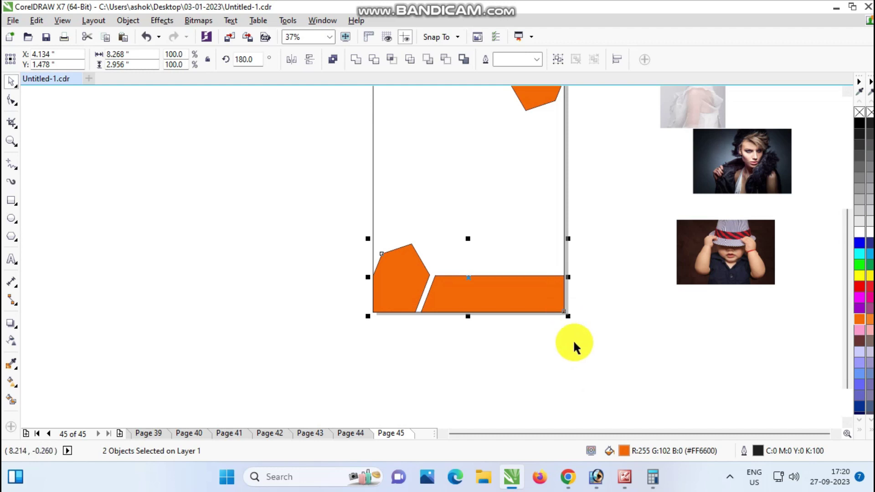
{"action": "scroll", "coordinate": [844, 90], "scroll_direction": "up", "scroll_amount": 3}
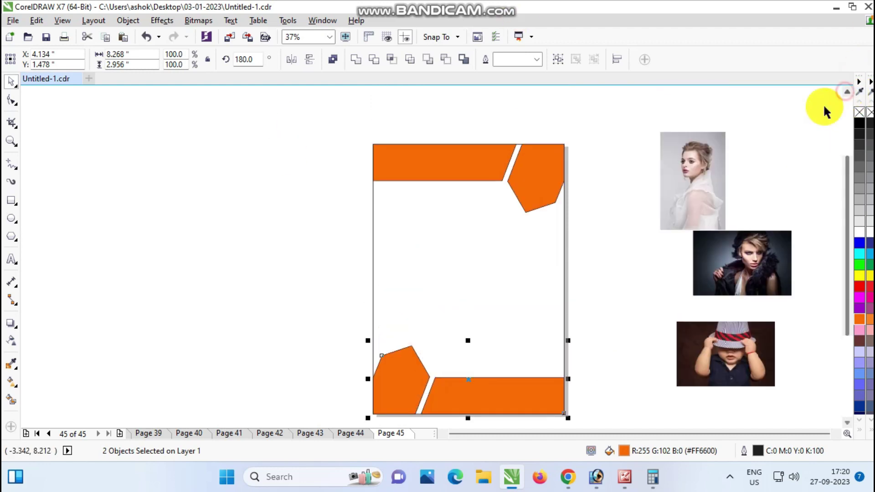
{"action": "left_click", "coordinate": [627, 296]}
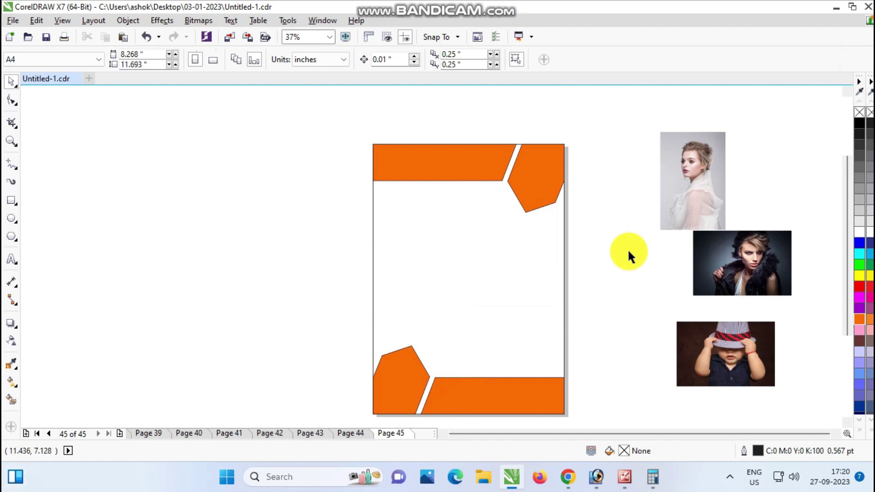
- Fill the angular shapes in the page's upper-right and lower-left corners with black
{"action": "left_click", "coordinate": [535, 187]}
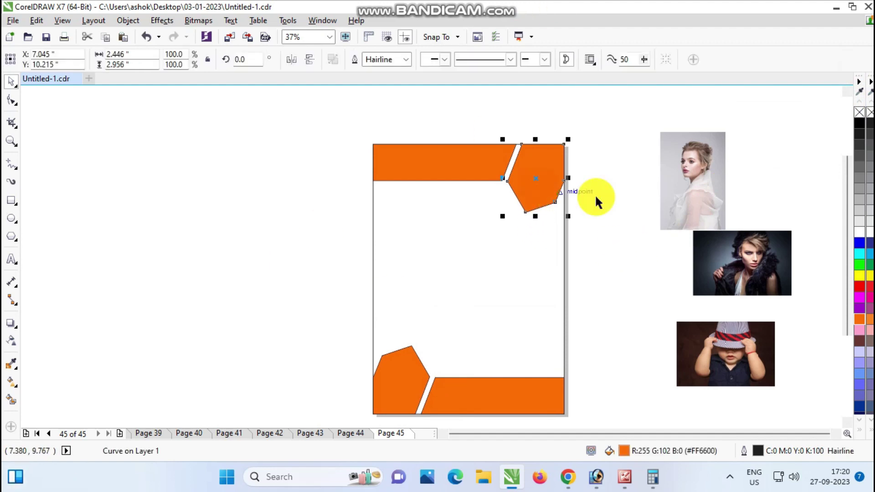
{"action": "left_click", "coordinate": [859, 129]}
{"action": "left_click", "coordinate": [421, 363]}
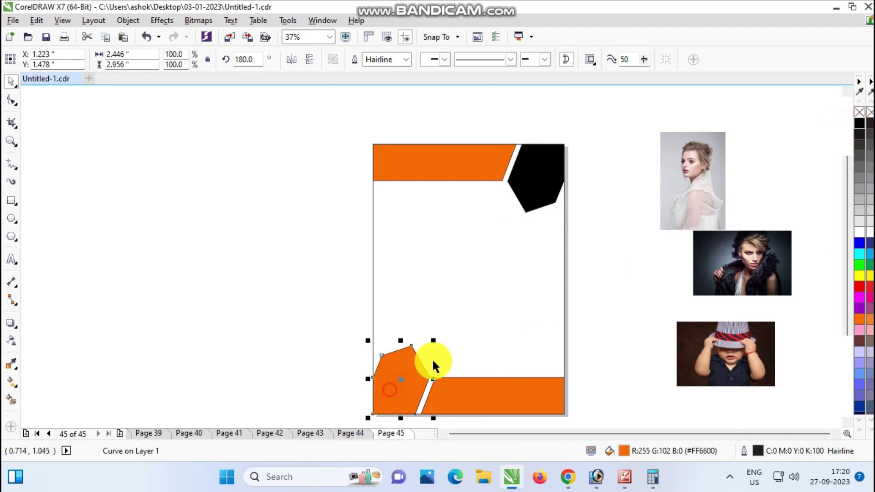
{"action": "left_click", "coordinate": [860, 129]}
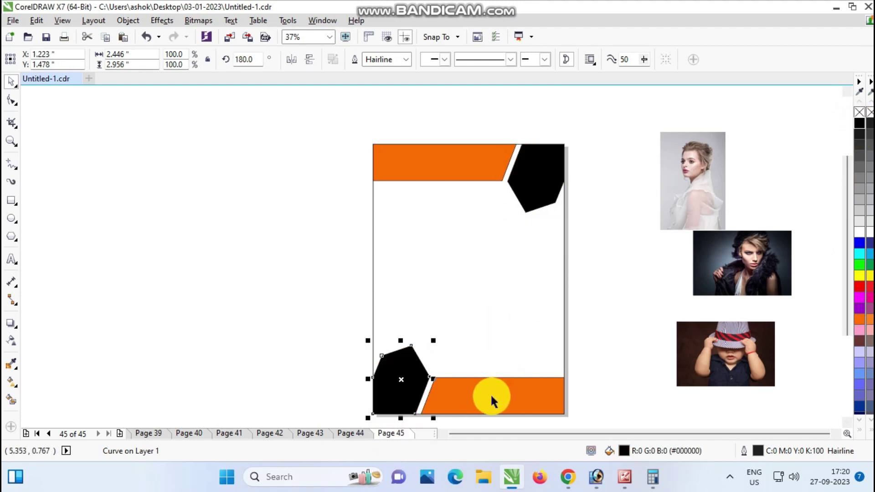
- Remove the outline from all four header and footer shapes
{"action": "left_click", "coordinate": [531, 195], "text": "shift"}
{"action": "left_click", "coordinate": [535, 396], "text": "shift"}
{"action": "left_click", "coordinate": [438, 164], "text": "shift"}
{"action": "right_click", "coordinate": [855, 110]}
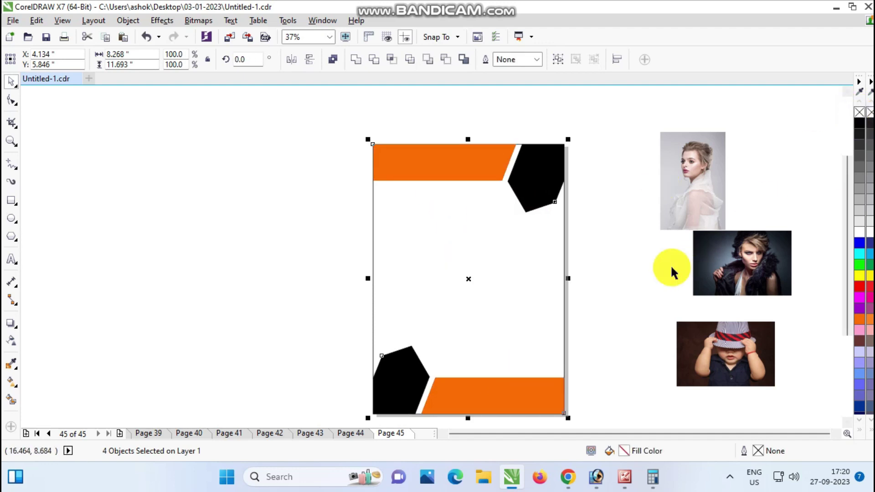
{"action": "left_click", "coordinate": [627, 275]}
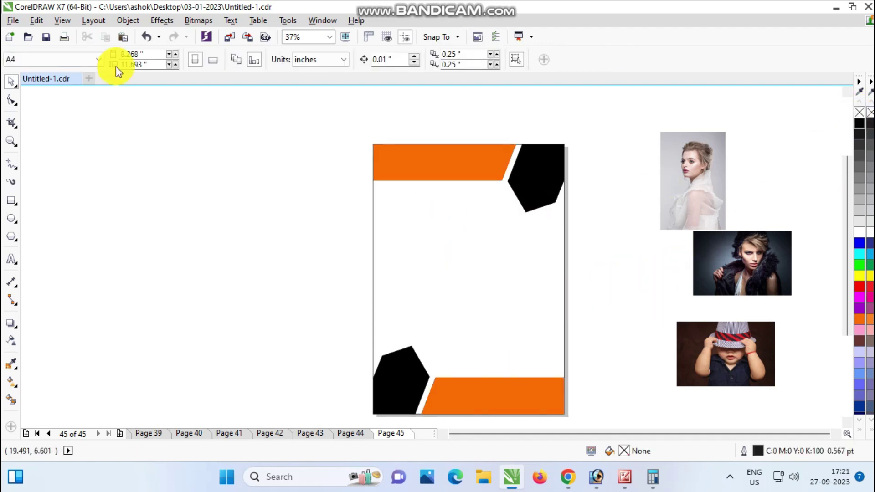
- Draw a six-sided polygon about 3.1 by 3.6 inches to the left of the page and rotate it 30 degrees
{"action": "left_click", "coordinate": [11, 236]}
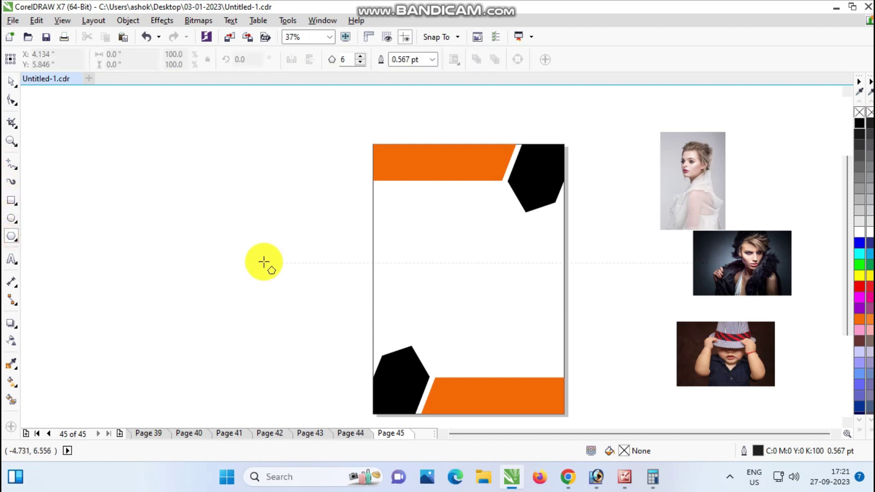
{"action": "left_click_drag", "start_coordinate": [190, 212], "coordinate": [250, 296]}
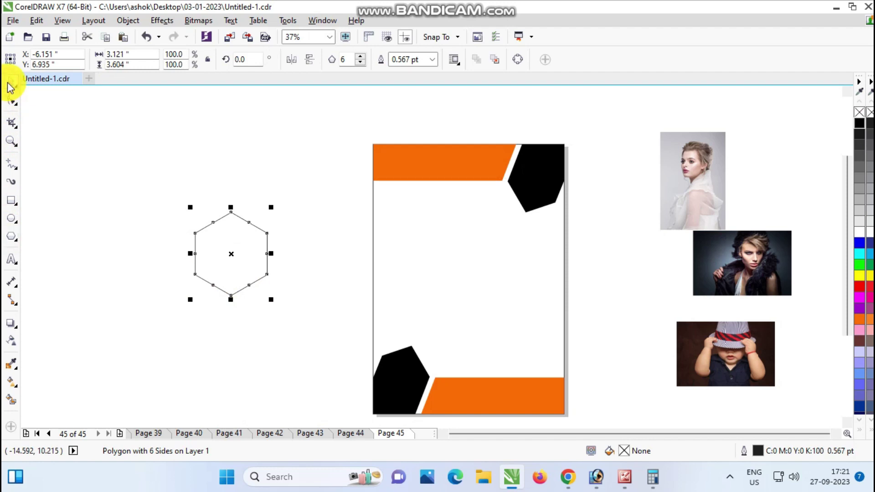
{"action": "left_click", "coordinate": [11, 84]}
{"action": "left_click", "coordinate": [232, 257]}
{"action": "left_click_drag", "start_coordinate": [271, 213], "coordinate": [248, 186]}
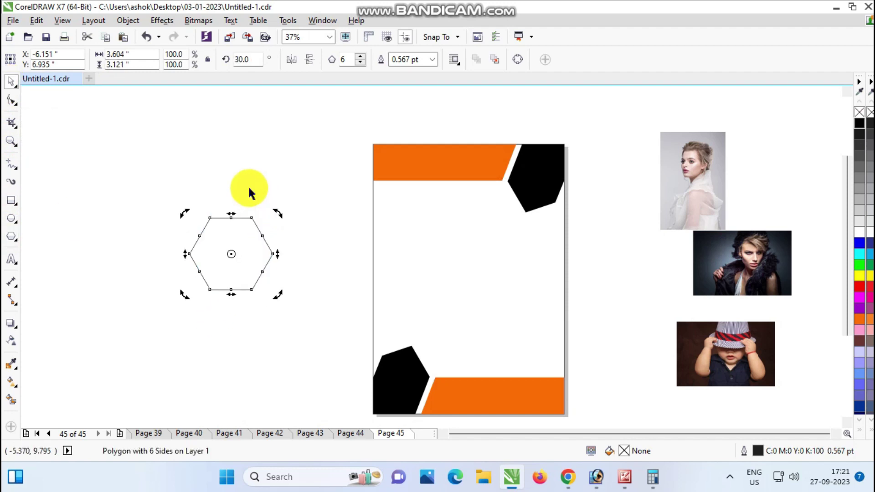
- Duplicate the hexagon directly above the original and once more beside the upper copy, on its outer side away from the page
{"action": "left_click", "coordinate": [103, 165]}
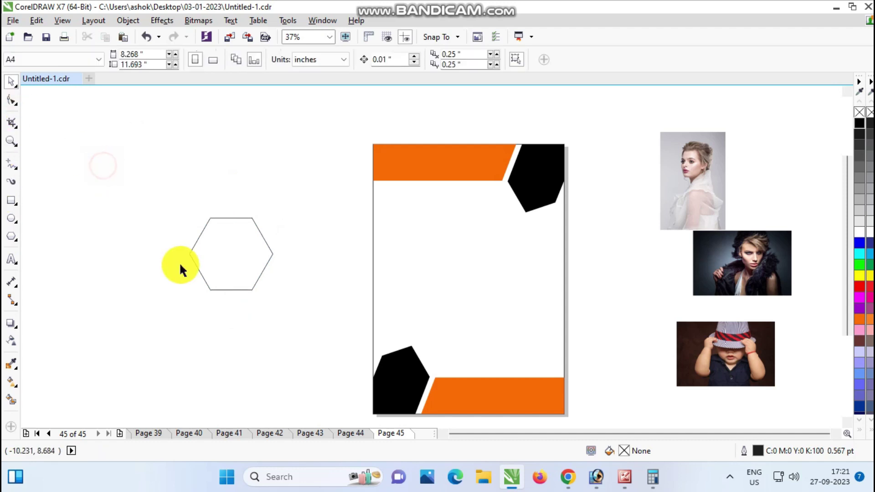
{"action": "left_click", "coordinate": [232, 222]}
{"action": "left_click_drag", "start_coordinate": [232, 255], "coordinate": [137, 209]}
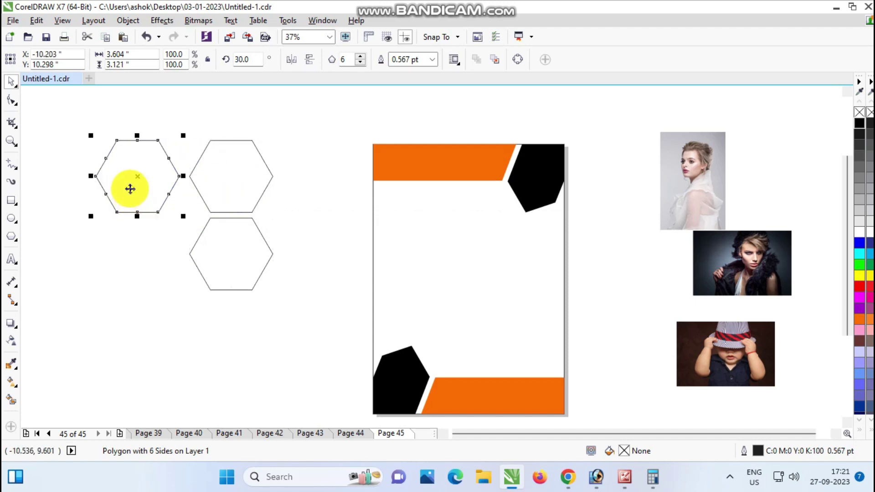
- Move the outermost hexagon copy into the notch between the two stacked hexagons, leaving a narrow gap
{"action": "left_click_drag", "start_coordinate": [136, 178], "coordinate": [164, 220]}
{"action": "scroll", "coordinate": [164, 221], "scroll_direction": "up", "scroll_amount": 2}
{"action": "left_click_drag", "start_coordinate": [242, 209], "coordinate": [248, 203]}
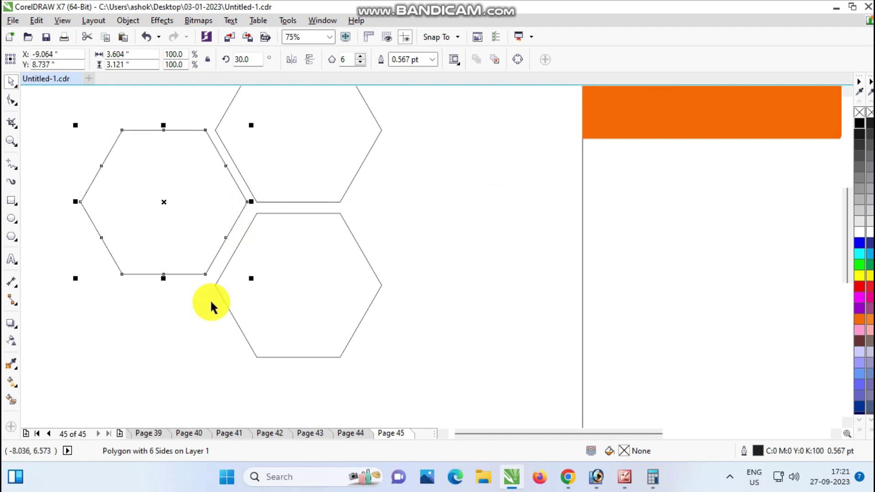
{"action": "key", "text": "Down"}
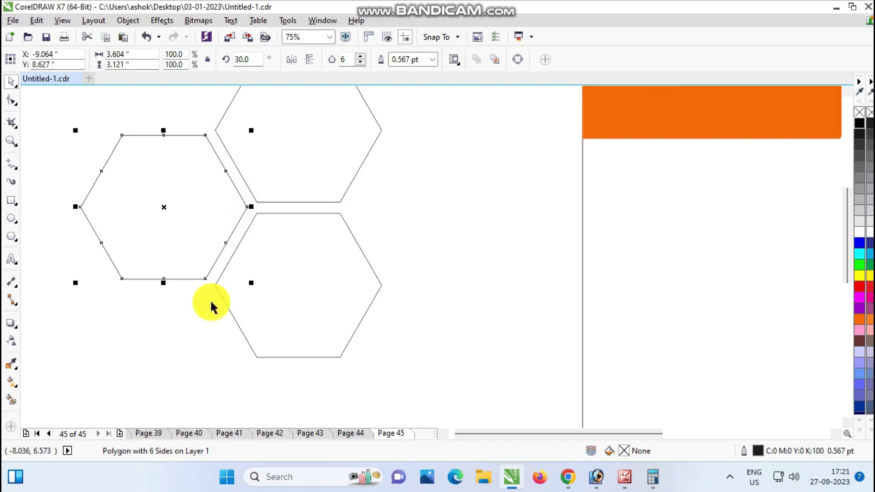
- Scale the hexagon beside the stacked pair down to about 3.05 by 2.64 inches
{"action": "key", "text": "space"}
{"action": "left_click_drag", "start_coordinate": [74, 130], "coordinate": [143, 190]}
{"action": "left_click_drag", "start_coordinate": [183, 226], "coordinate": [193, 211]}
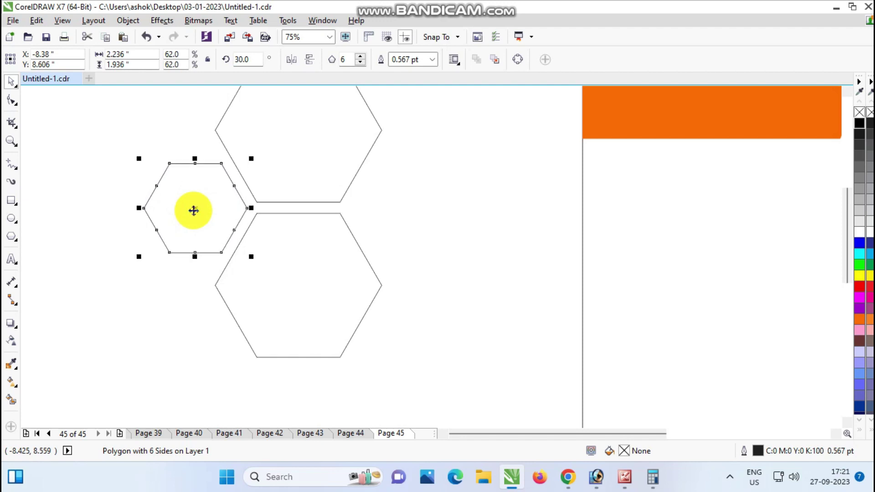
{"action": "scroll", "coordinate": [193, 211], "scroll_direction": "down", "scroll_amount": 2}
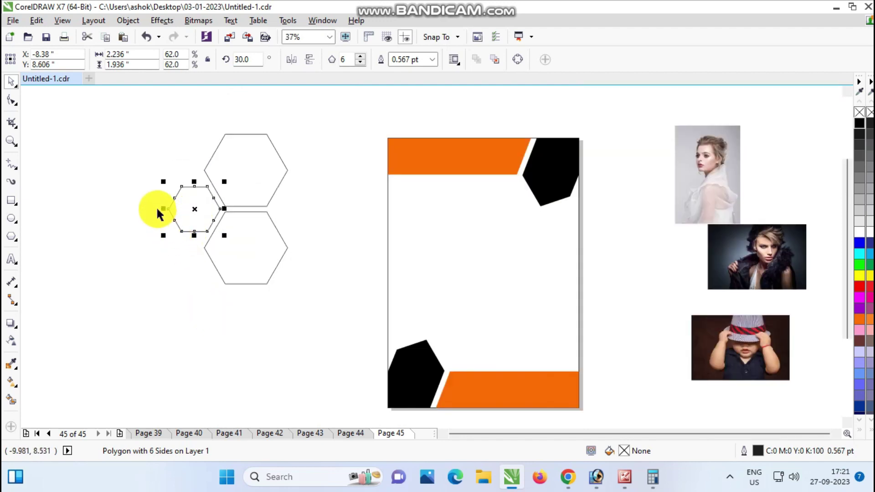
{"action": "mouse_move", "coordinate": [162, 182]}
{"action": "left_mouse_down"}
{"action": "mouse_move", "coordinate": [153, 182]}
{"action": "mouse_move", "coordinate": [161, 182]}
{"action": "left_mouse_up"}
{"action": "left_click_drag", "start_coordinate": [161, 237], "coordinate": [111, 254]}
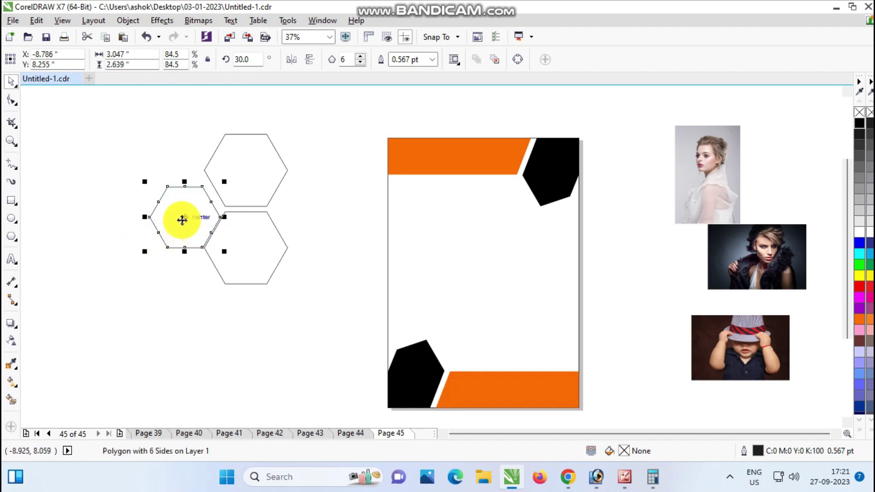
{"action": "left_click", "coordinate": [83, 280]}
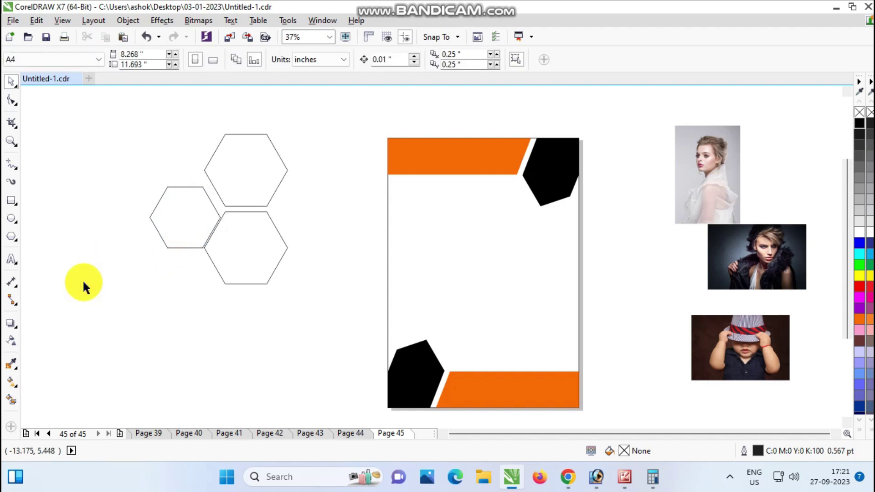
- Move the smaller hexagon up so it sits evenly in the notch between the two larger hexagons
{"action": "left_click", "coordinate": [184, 187]}
{"action": "left_click_drag", "start_coordinate": [184, 186], "coordinate": [184, 187]}
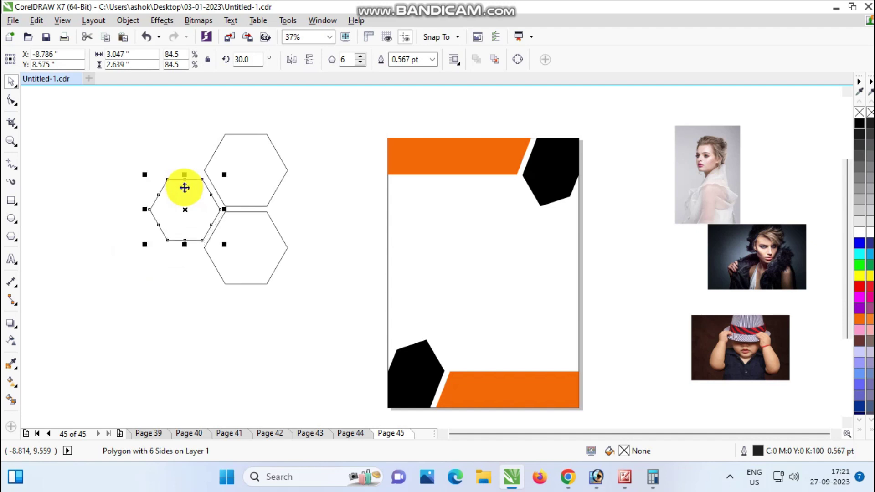
{"action": "scroll", "coordinate": [201, 185], "scroll_direction": "up", "scroll_amount": 1}
{"action": "left_click_drag", "start_coordinate": [234, 248], "coordinate": [234, 247]}
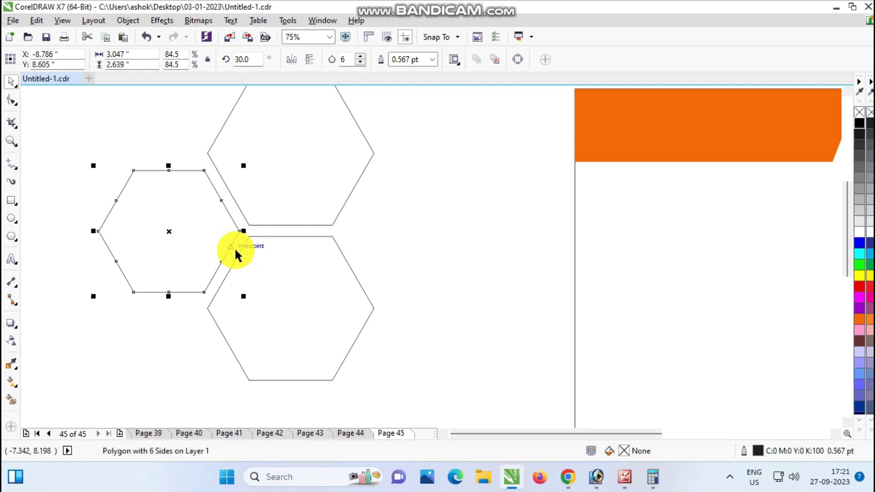
{"action": "scroll", "coordinate": [234, 247], "scroll_direction": "down", "scroll_amount": 1}
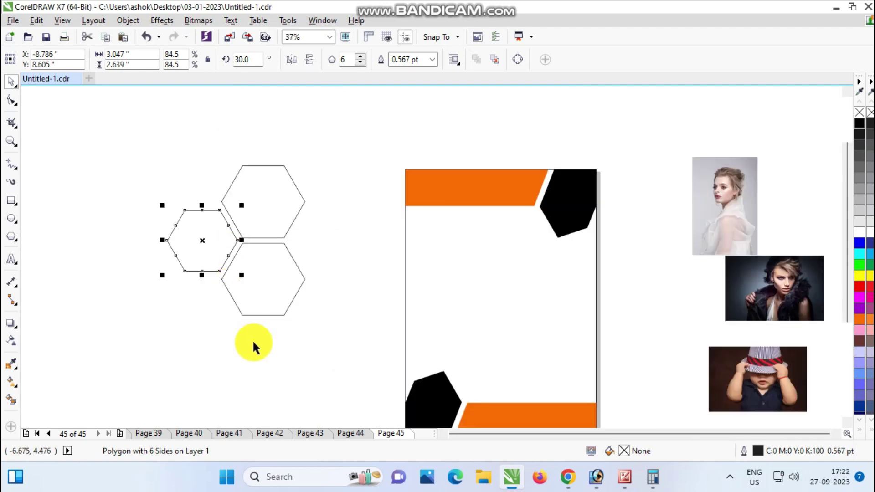
- Move all three hexagons onto the page above the orange footer and scale them to about 4.18 by 4.55 inches overall
{"action": "left_click", "coordinate": [117, 138]}
{"action": "left_click_drag", "start_coordinate": [118, 125], "coordinate": [337, 391]}
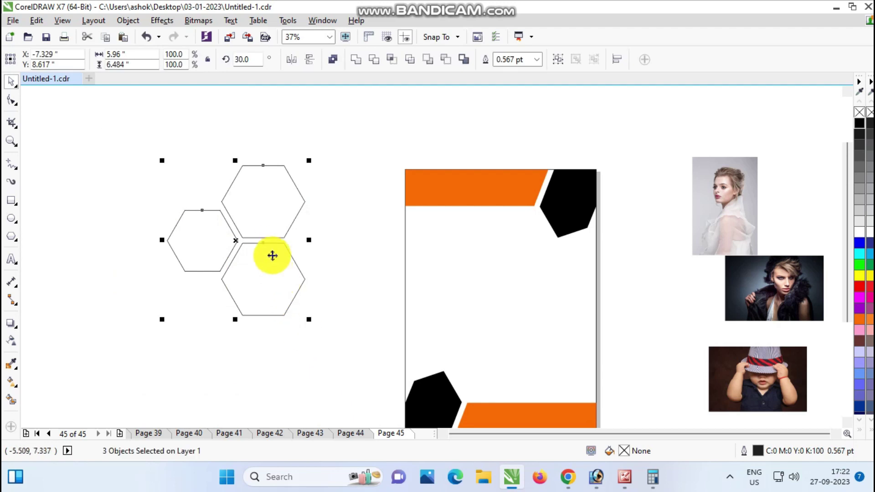
{"action": "left_click_drag", "start_coordinate": [261, 242], "coordinate": [546, 322]}
{"action": "left_click_drag", "start_coordinate": [449, 238], "coordinate": [490, 283]}
{"action": "left_click_drag", "start_coordinate": [541, 339], "coordinate": [533, 316]}
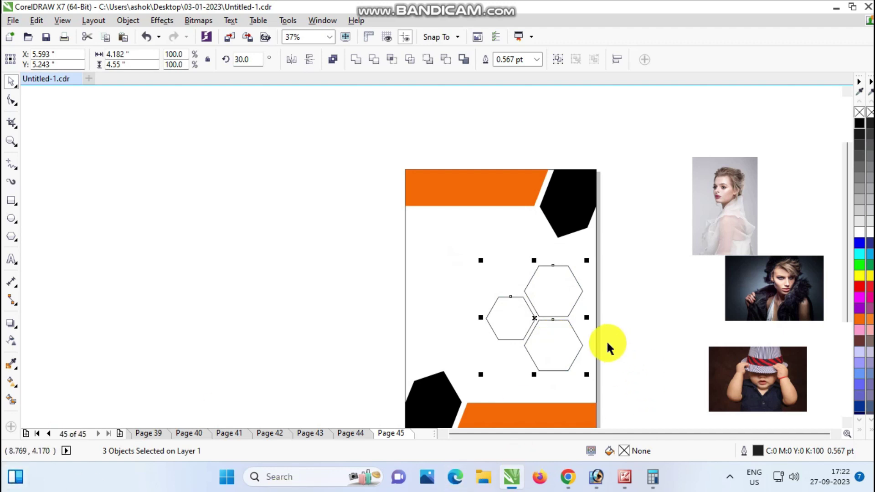
- Enlarge the three-hexagon cluster on the page to about 5.15 by 5.60 inches overall
{"action": "scroll", "coordinate": [606, 340], "scroll_direction": "up", "scroll_amount": 2}
{"action": "scroll", "coordinate": [589, 362], "scroll_direction": "down", "scroll_amount": 2}
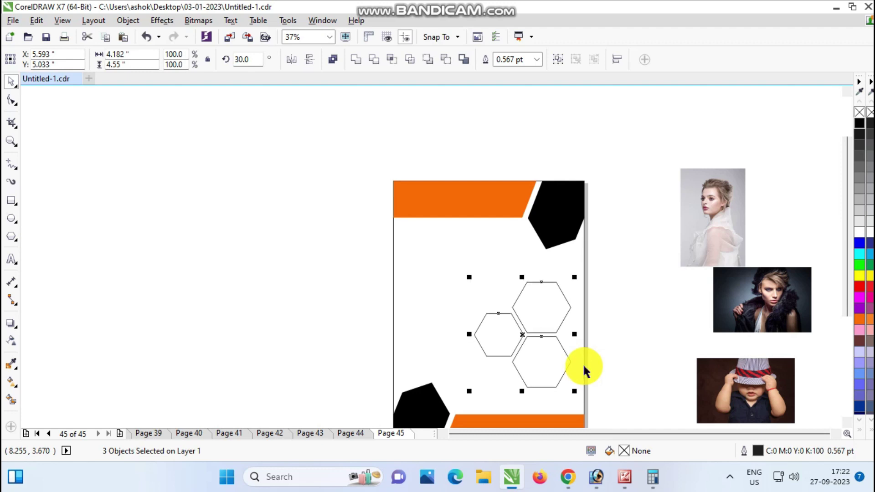
{"action": "left_click_drag", "start_coordinate": [582, 362], "coordinate": [440, 261]}
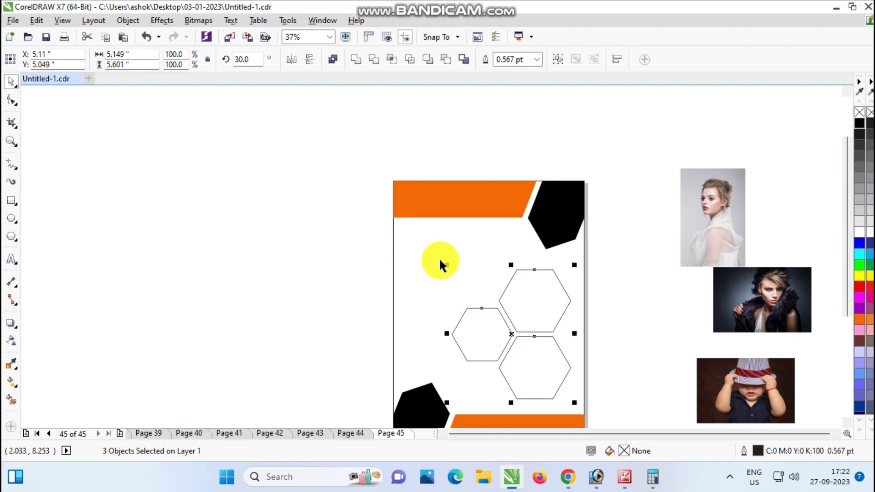
{"action": "left_click", "coordinate": [630, 370]}
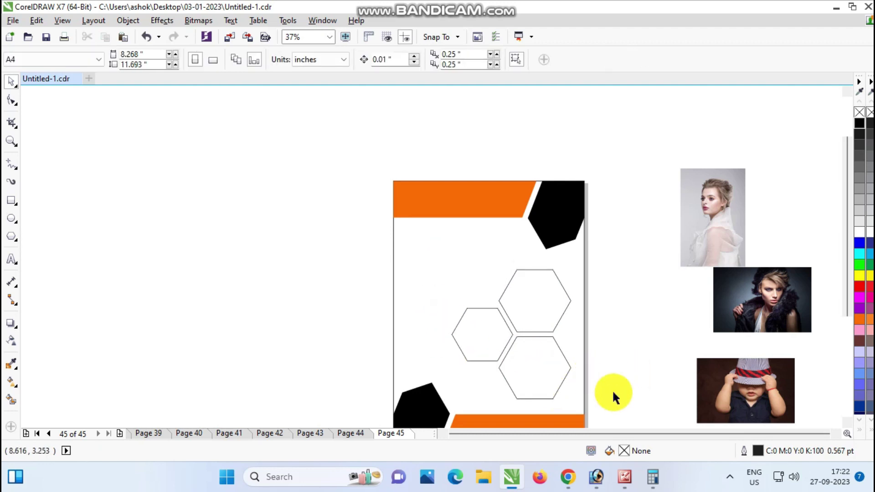
- PowerClip the photo of the child in the striped hat inside the small hexagon
{"action": "scroll", "coordinate": [598, 383], "scroll_direction": "up", "scroll_amount": 3}
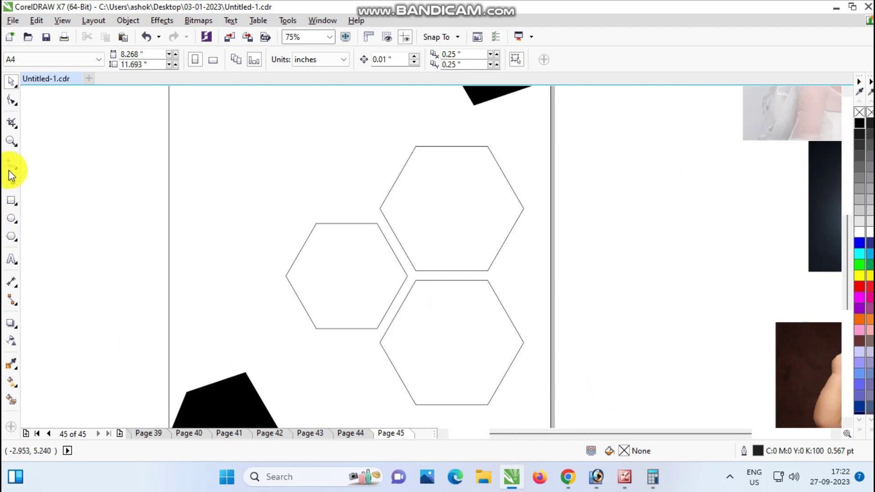
{"action": "scroll", "coordinate": [680, 297], "scroll_direction": "down", "scroll_amount": 3}
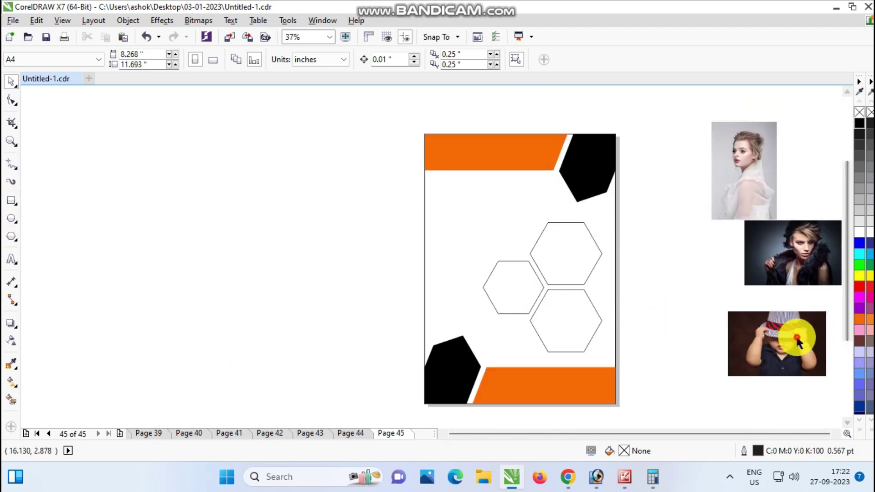
{"action": "left_click", "coordinate": [777, 346]}
{"action": "right_click", "coordinate": [774, 346]}
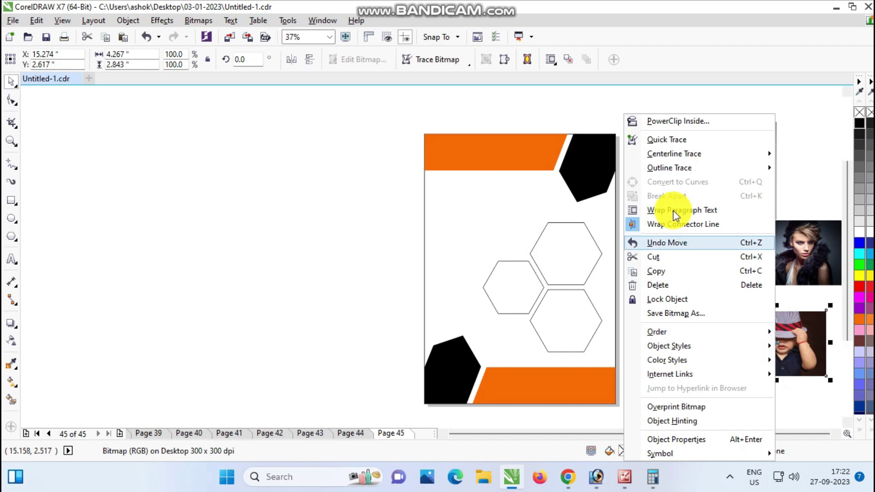
{"action": "left_click", "coordinate": [652, 121]}
{"action": "left_click", "coordinate": [504, 261]}
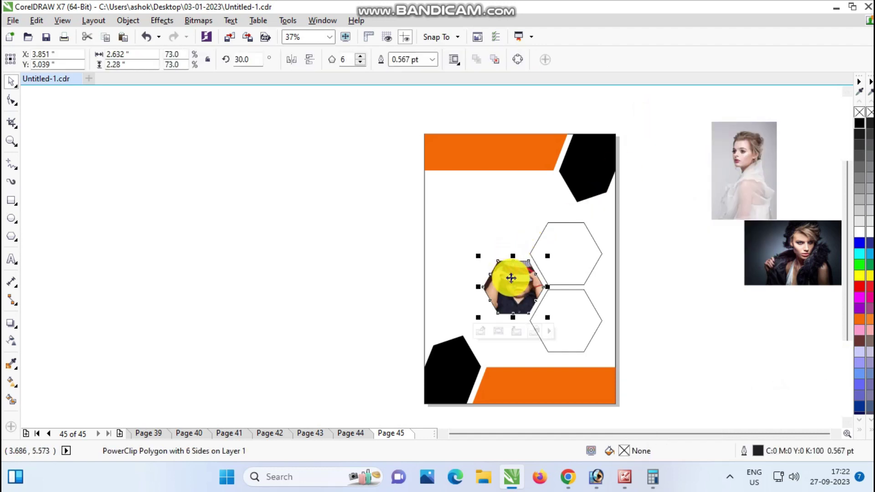
- Scale the clipped child photo inside the small hexagon to about 3.42 by 2.28 inches and finish editing its contents
{"action": "left_click", "coordinate": [524, 291], "text": "ctrl"}
{"action": "left_click", "coordinate": [524, 290]}
{"action": "left_click_drag", "start_coordinate": [463, 254], "coordinate": [469, 257]}
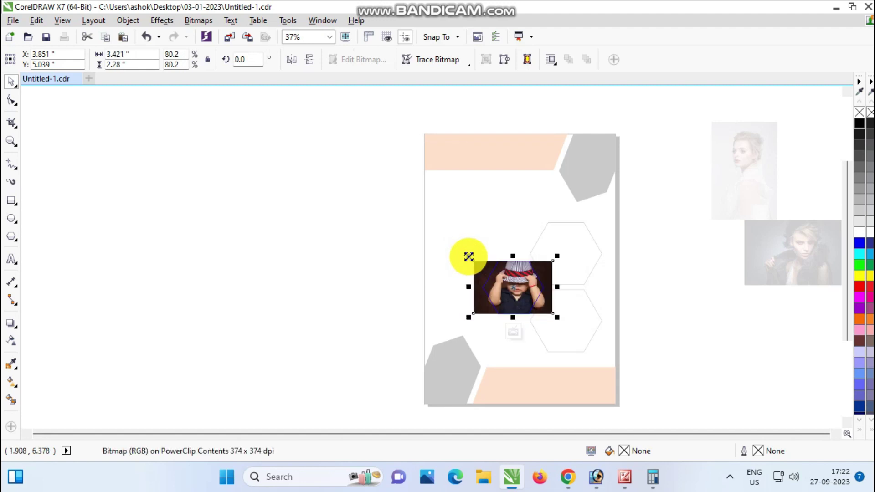
{"action": "scroll", "coordinate": [514, 287], "scroll_direction": "up", "scroll_amount": 2}
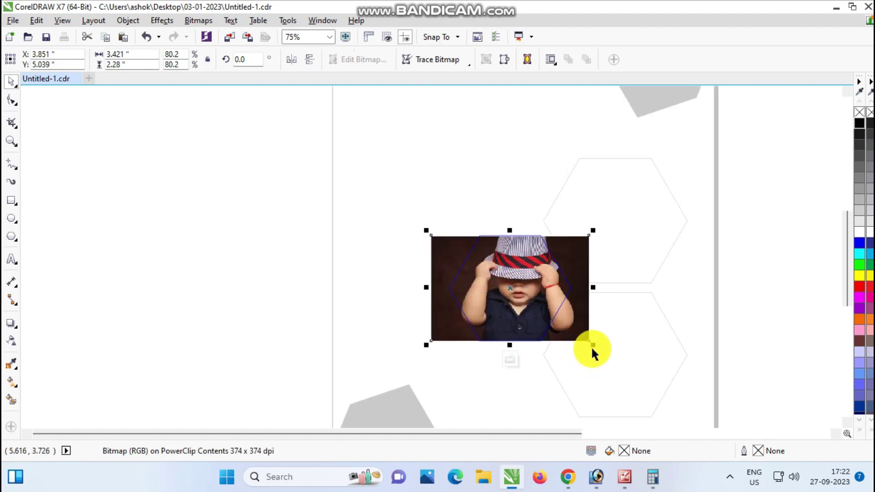
{"action": "left_click", "coordinate": [511, 361]}
{"action": "left_click", "coordinate": [692, 345]}
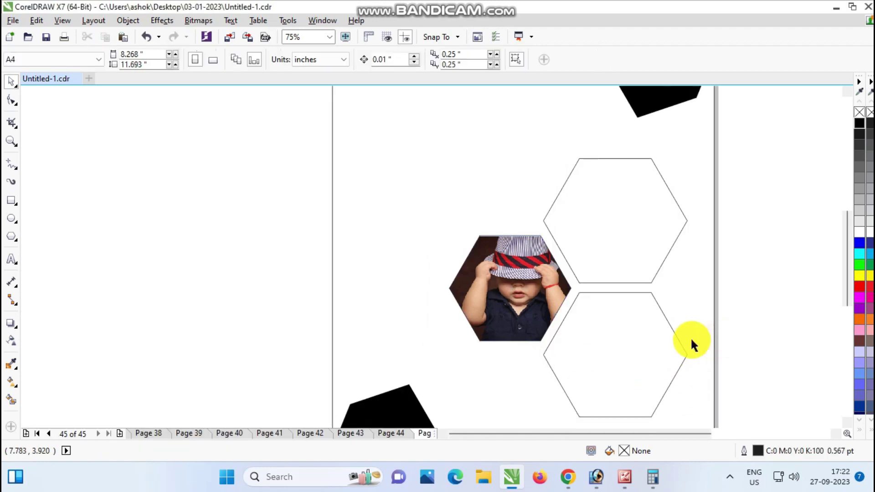
- Shift the child photo slightly left within the small hexagon and finish editing the PowerClip
{"action": "double_click", "coordinate": [510, 296]}
{"action": "left_click_drag", "start_coordinate": [513, 294], "coordinate": [506, 294]}
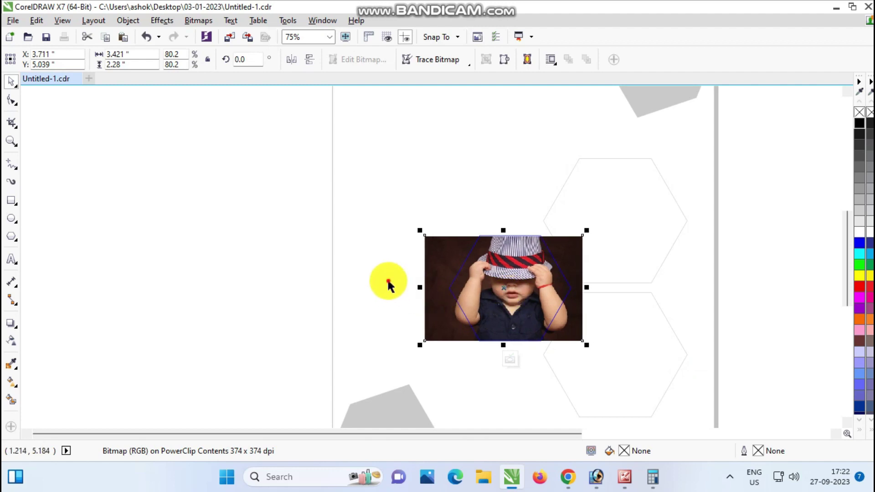
{"action": "left_click", "coordinate": [510, 360]}
{"action": "left_click", "coordinate": [838, 435]}
- Move the dark portrait of the woman in fur next to the hexagons and PowerClip it inside the upper hexagon
{"action": "scroll", "coordinate": [801, 262], "scroll_direction": "down", "scroll_amount": 2}
{"action": "left_click", "coordinate": [811, 262]}
{"action": "left_click_drag", "start_coordinate": [811, 262], "coordinate": [660, 273]}
{"action": "right_click", "coordinate": [660, 276]}
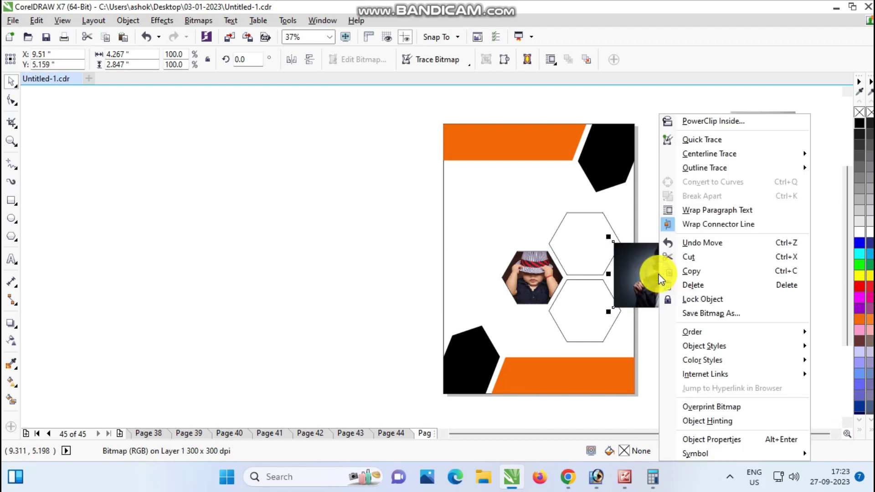
{"action": "left_click", "coordinate": [698, 121]}
{"action": "left_click", "coordinate": [592, 244]}
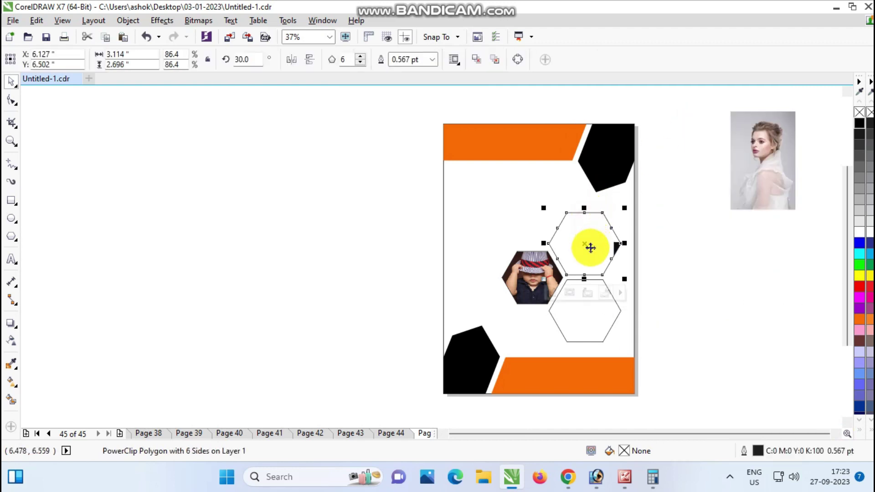
- Position the dark portrait over the upper hexagon, resize it to about 3.85 by 2.69 inches, and finish editing the PowerClip
{"action": "double_click", "coordinate": [593, 244]}
{"action": "left_click", "coordinate": [662, 289]}
{"action": "left_click_drag", "start_coordinate": [662, 289], "coordinate": [588, 256]}
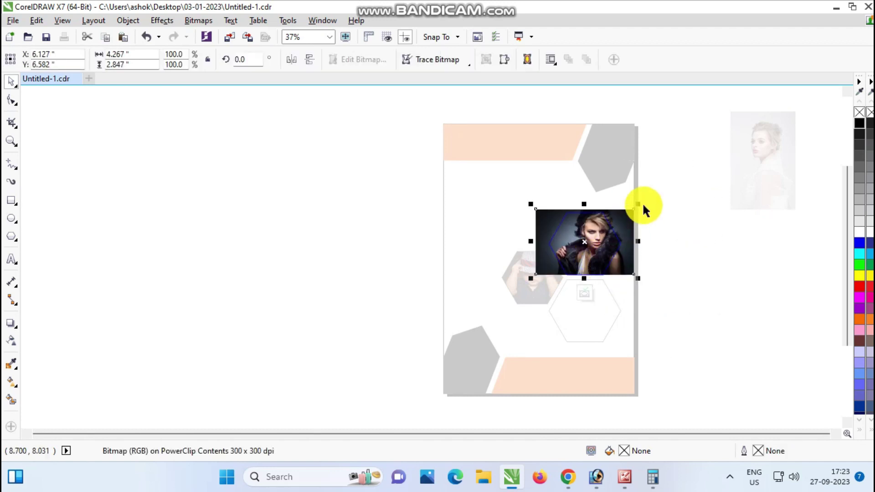
{"action": "left_click_drag", "start_coordinate": [637, 204], "coordinate": [628, 210]}
{"action": "left_click_drag", "start_coordinate": [600, 237], "coordinate": [601, 235]}
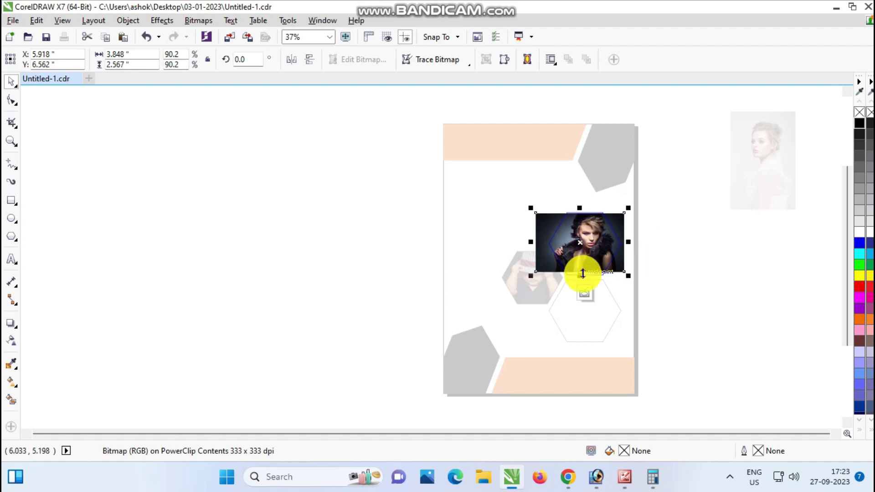
{"action": "left_click_drag", "start_coordinate": [583, 274], "coordinate": [581, 279]}
{"action": "scroll", "coordinate": [584, 278], "scroll_direction": "up", "scroll_amount": 2}
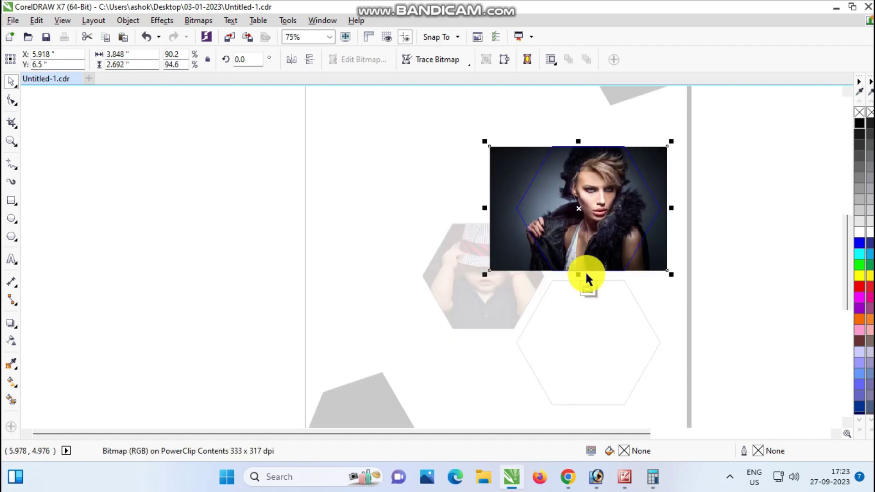
{"action": "left_click_drag", "start_coordinate": [624, 196], "coordinate": [624, 196]}
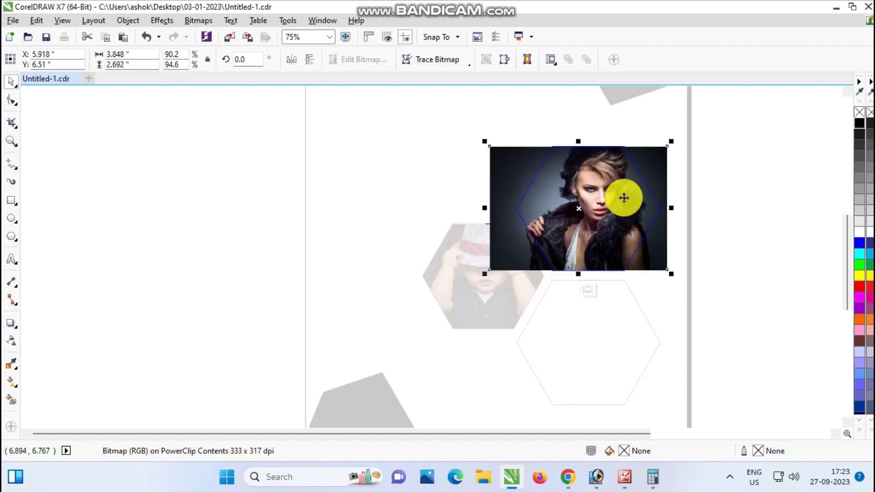
{"action": "left_click", "coordinate": [592, 298]}
- Move the portrait of the woman in white closer to the page and PowerClip it inside the lower hexagon
{"action": "scroll", "coordinate": [664, 303], "scroll_direction": "down", "scroll_amount": 2}
{"action": "left_click", "coordinate": [794, 185]}
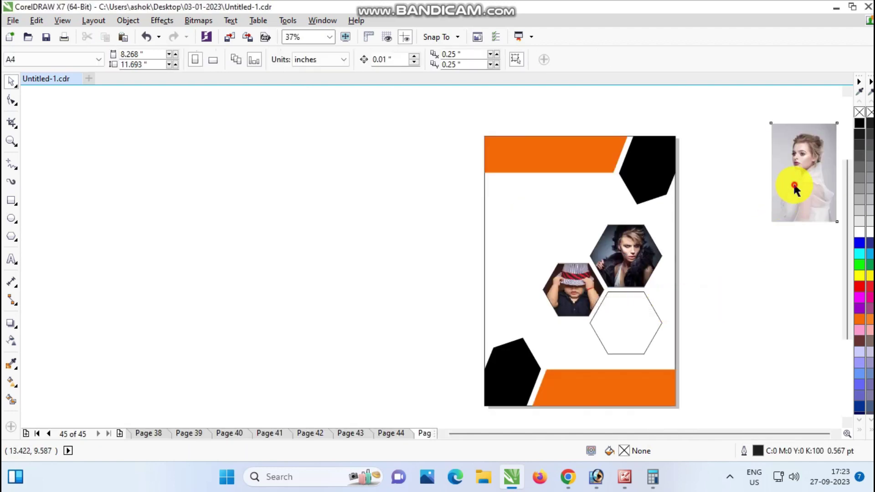
{"action": "left_click_drag", "start_coordinate": [793, 184], "coordinate": [732, 293]}
{"action": "right_click", "coordinate": [732, 292]}
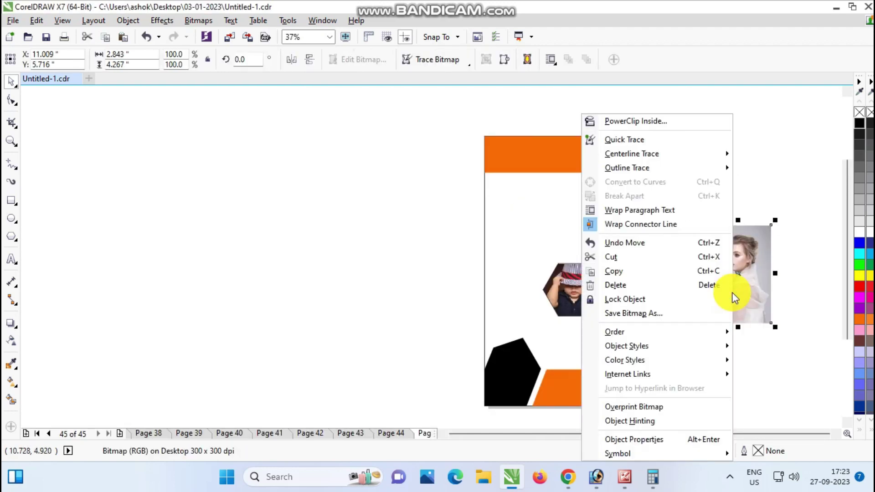
{"action": "left_click", "coordinate": [631, 122]}
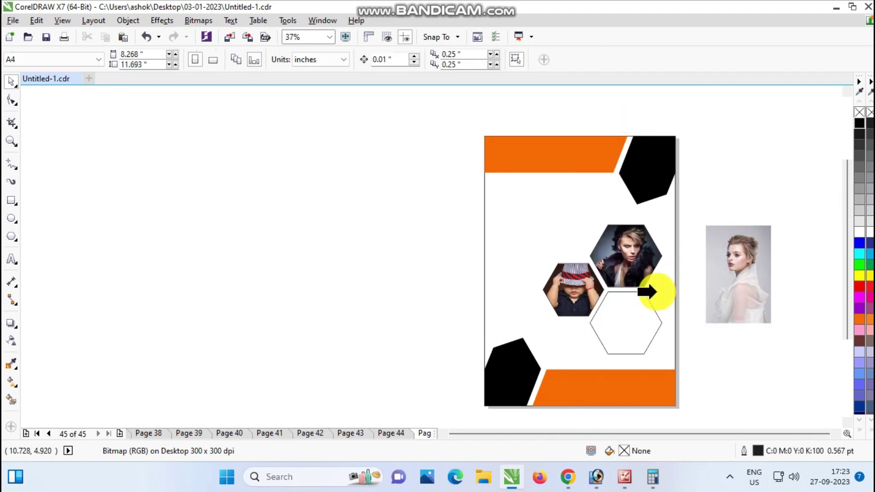
{"action": "left_click", "coordinate": [633, 321]}
- Enlarge the white-dressed woman's photo proportionally to about 2.97 by 4.46 inches inside the lower hexagon and finish editing the PowerClip
{"action": "left_click", "coordinate": [632, 317], "text": "ctrl"}
{"action": "left_click_drag", "start_coordinate": [633, 317], "coordinate": [583, 337]}
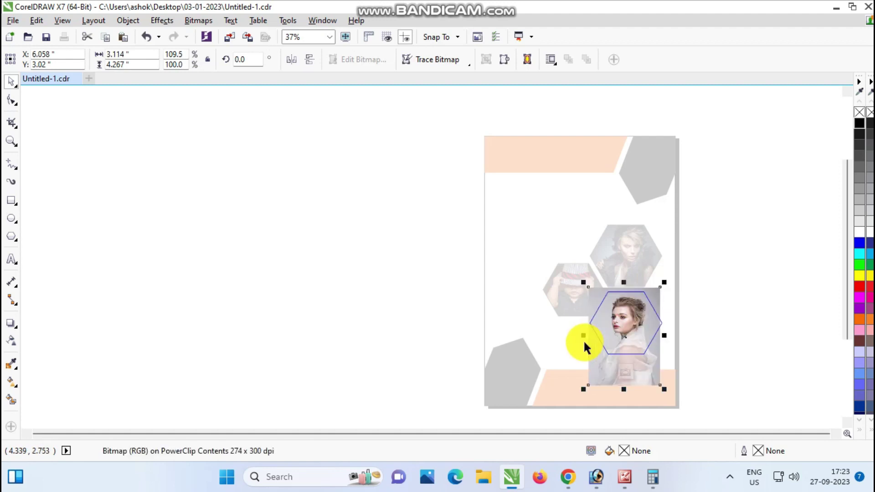
{"action": "key", "text": "ctrl+z"}
{"action": "left_click_drag", "start_coordinate": [665, 391], "coordinate": [673, 395]}
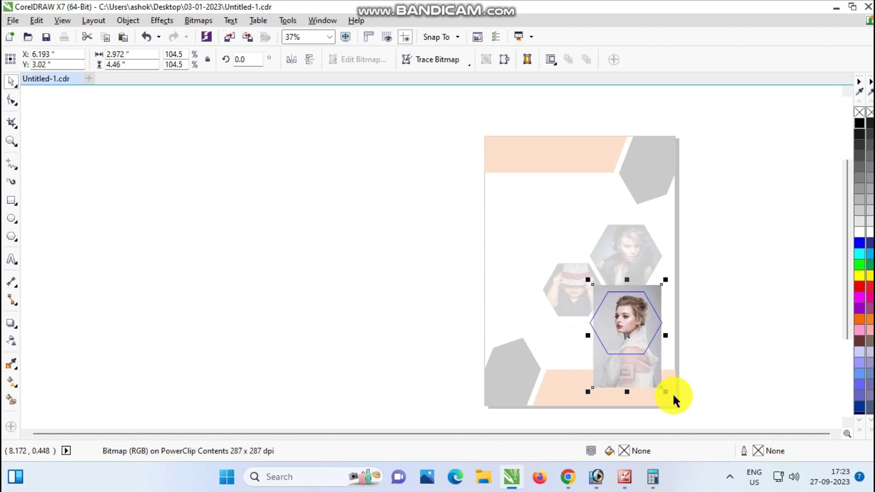
{"action": "left_click_drag", "start_coordinate": [585, 337], "coordinate": [585, 341]}
{"action": "left_click", "coordinate": [738, 313]}
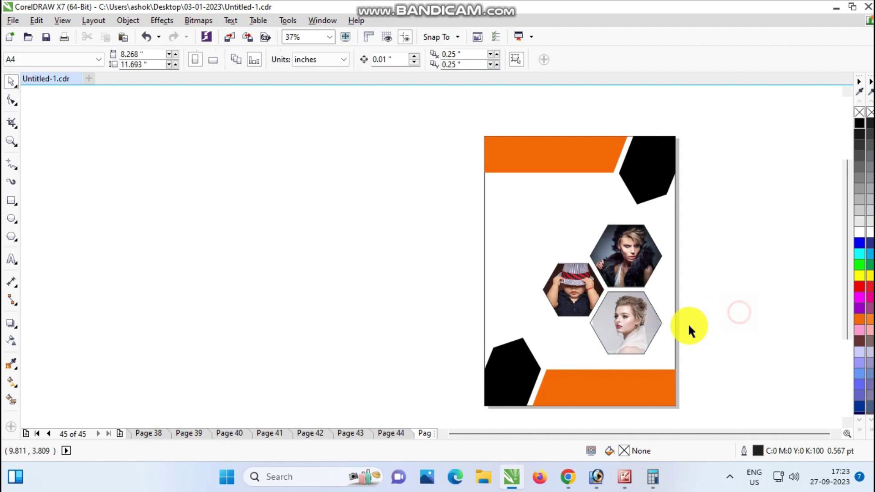
- Remove the outlines from the three photo-filled hexagons
{"action": "left_click_drag", "start_coordinate": [553, 280], "coordinate": [540, 213]}
{"action": "left_click", "coordinate": [763, 261]}
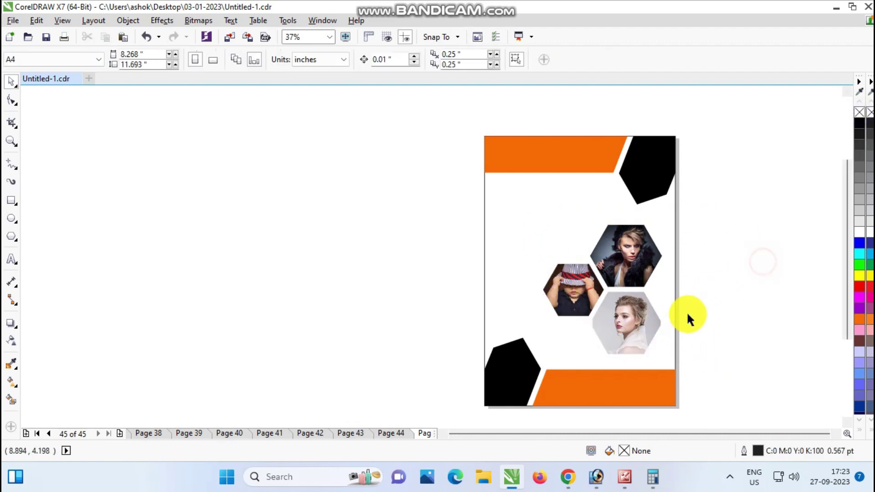
{"action": "left_click", "coordinate": [605, 327]}
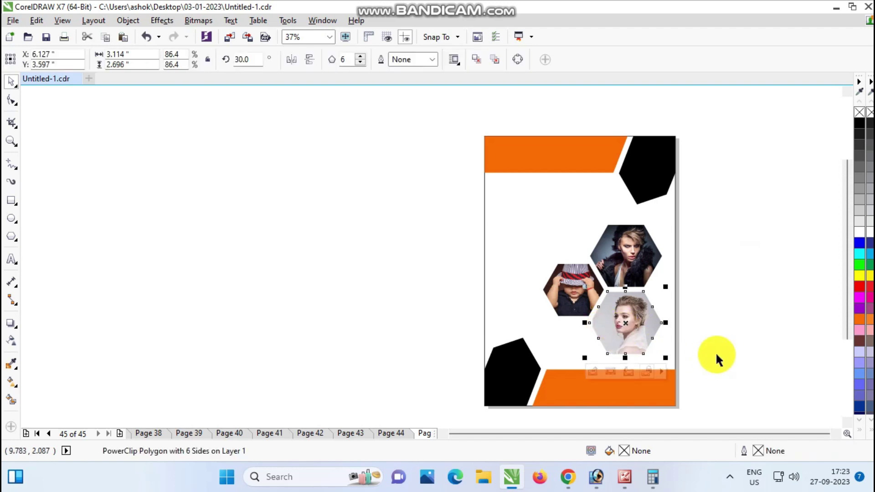
{"action": "left_click", "coordinate": [717, 350]}
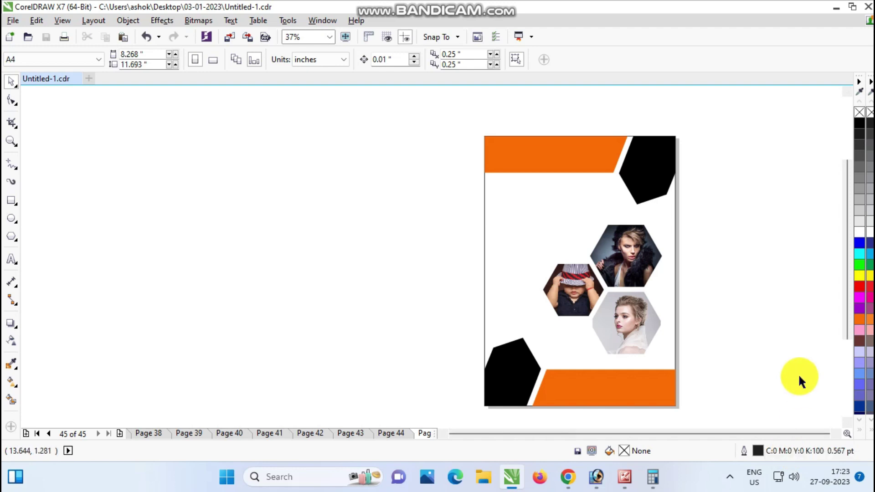
- Draw a straight freehand line, about 0.78 by 1.35 inches, along the lower-right edge of the upper hexagon
{"action": "key", "text": "z"}
{"action": "left_click_drag", "start_coordinate": [469, 123], "coordinate": [702, 334]}
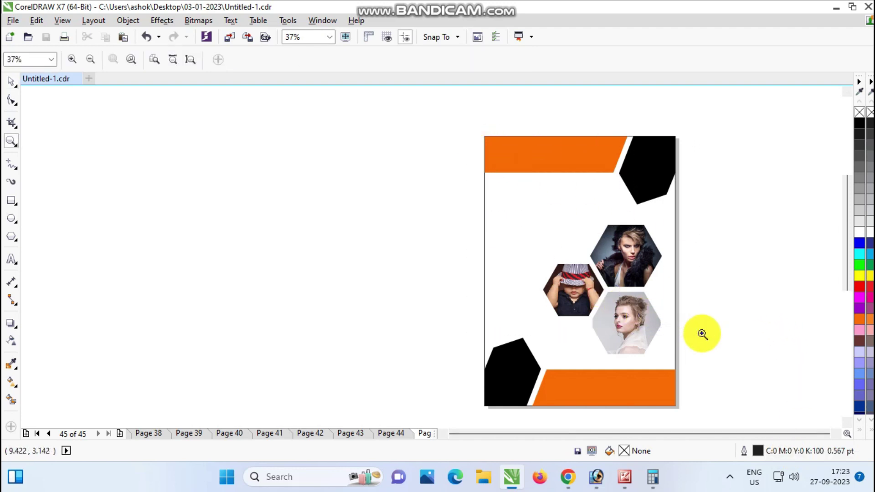
{"action": "left_click_drag", "start_coordinate": [234, 93], "coordinate": [570, 283]}
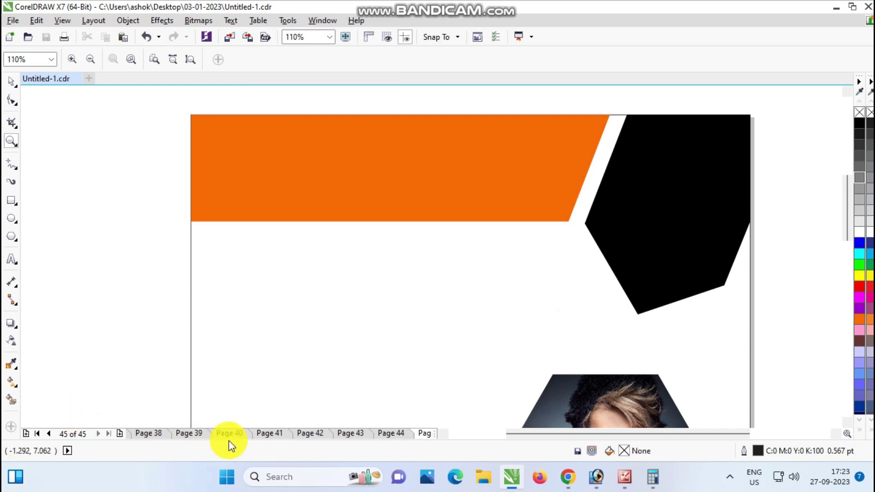
{"action": "scroll", "coordinate": [359, 343], "scroll_direction": "down", "scroll_amount": 2}
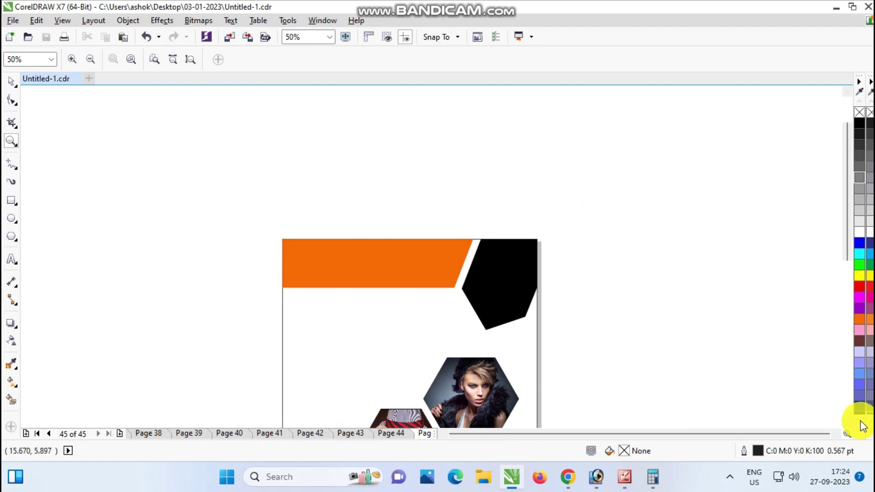
{"action": "scroll", "coordinate": [849, 423], "scroll_direction": "down", "scroll_amount": 3}
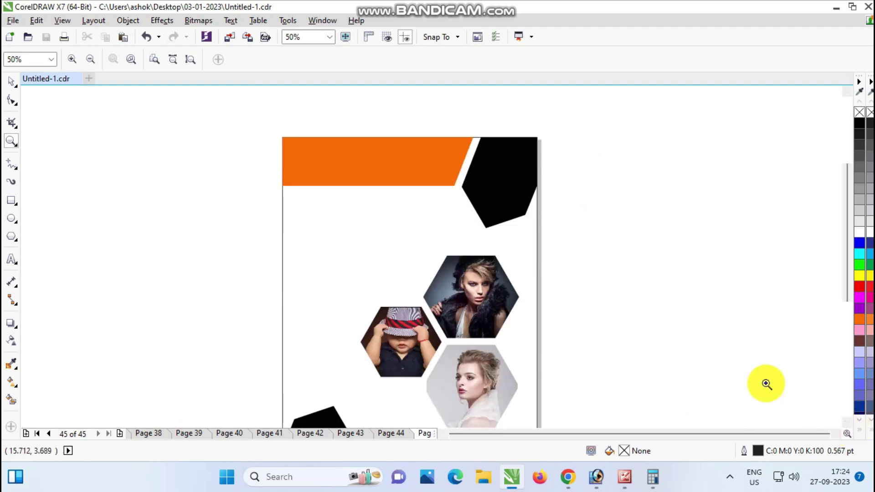
{"action": "left_click", "coordinate": [566, 379]}
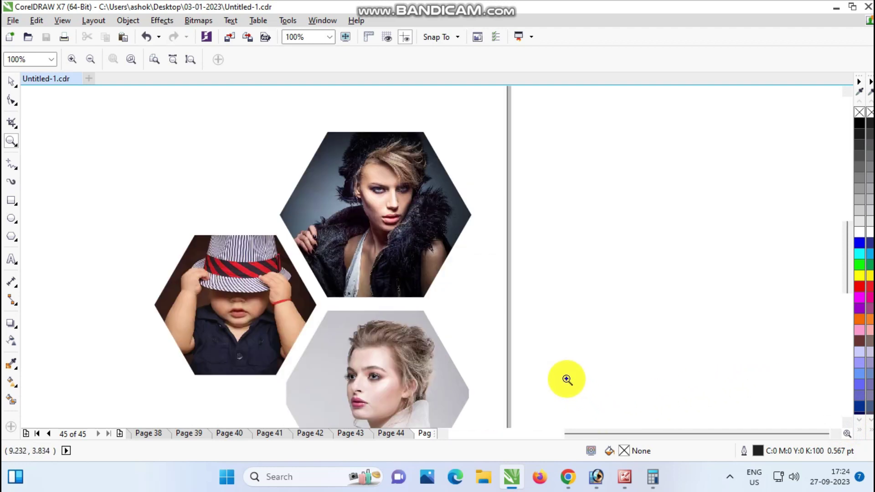
{"action": "left_click", "coordinate": [567, 379]}
{"action": "right_click", "coordinate": [566, 379]}
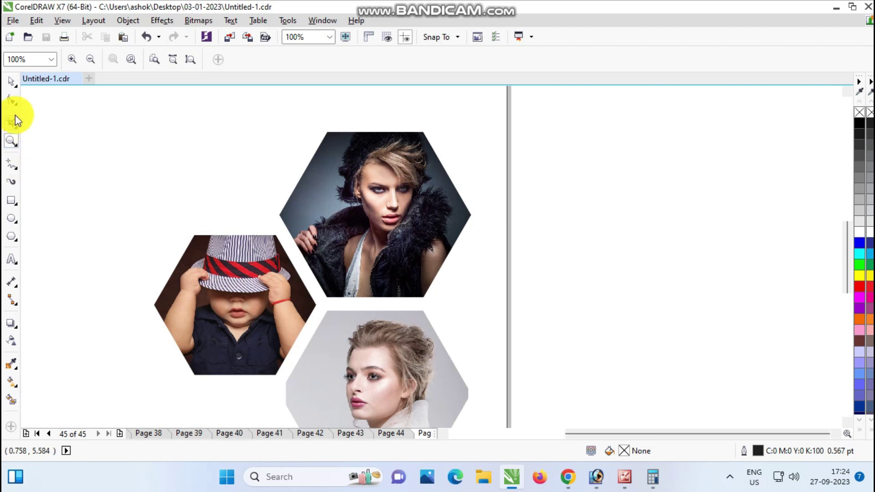
{"action": "left_click", "coordinate": [9, 170]}
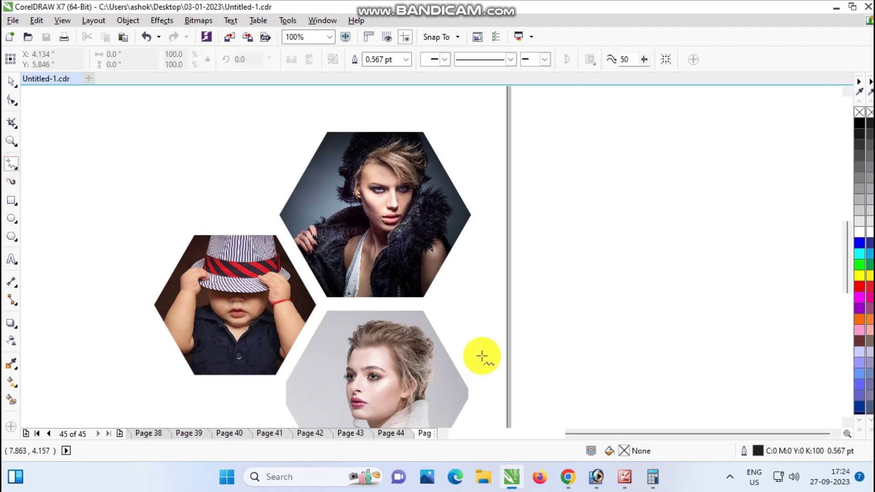
{"action": "left_click", "coordinate": [424, 297]}
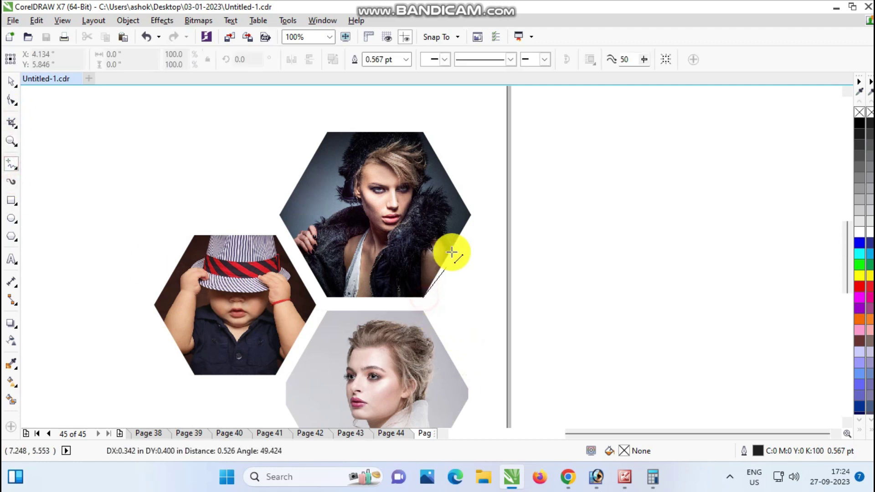
{"action": "left_click", "coordinate": [469, 214]}
- Lengthen the diagonal line to about 1.05 by 1.82 inches and shift it slightly to the right of the upper hexagon's edge
{"action": "left_click", "coordinate": [11, 81]}
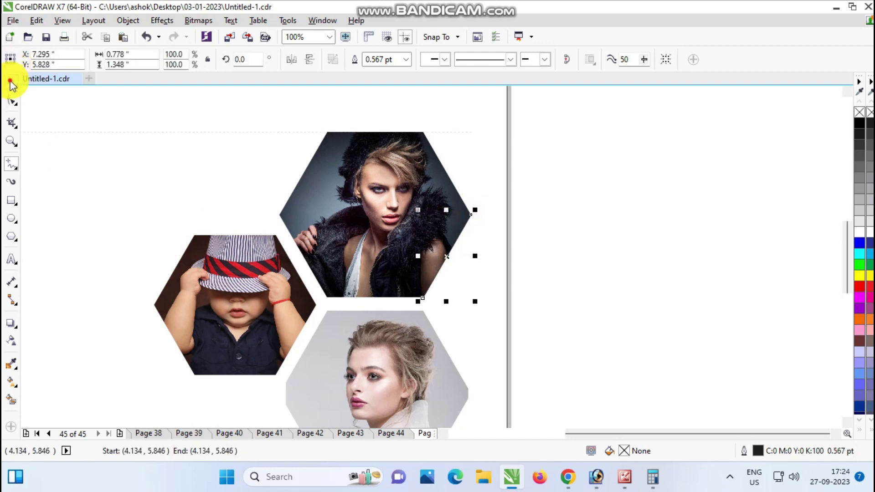
{"action": "left_click_drag", "start_coordinate": [477, 211], "coordinate": [494, 163]}
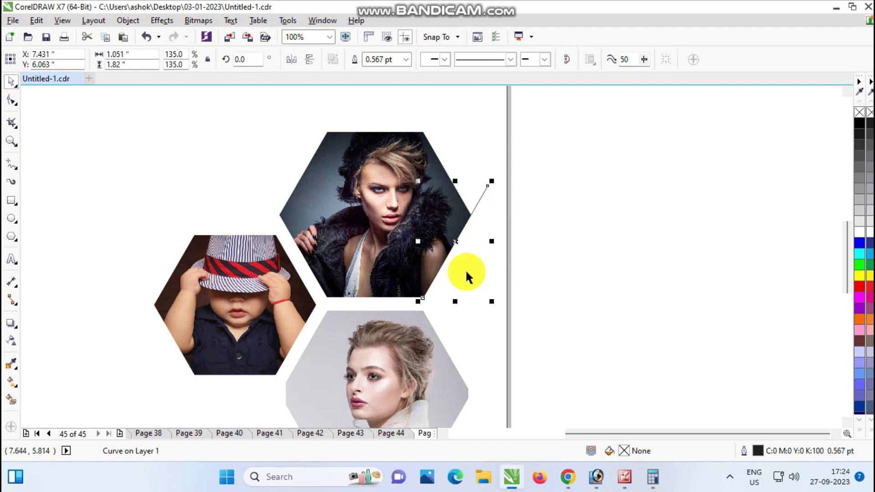
{"action": "left_click_drag", "start_coordinate": [457, 244], "coordinate": [467, 245]}
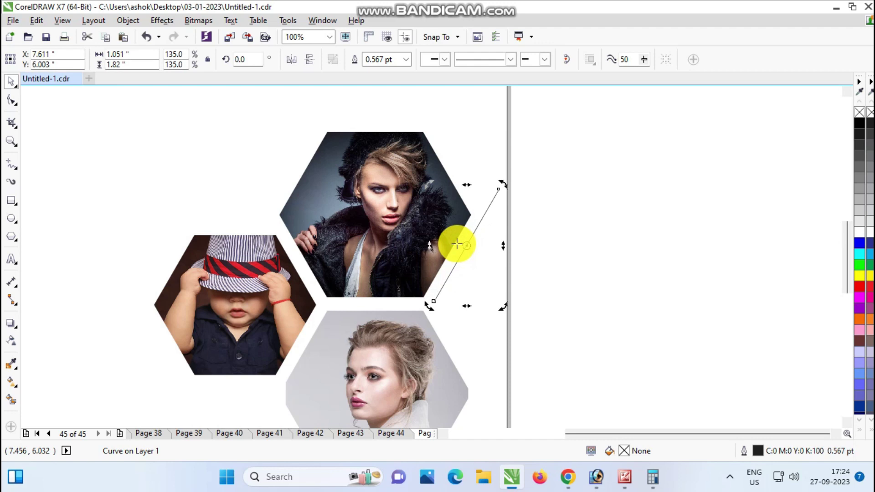
- Set the diagonal line's outline width to 2.0 pt
{"action": "left_click", "coordinate": [405, 60]}
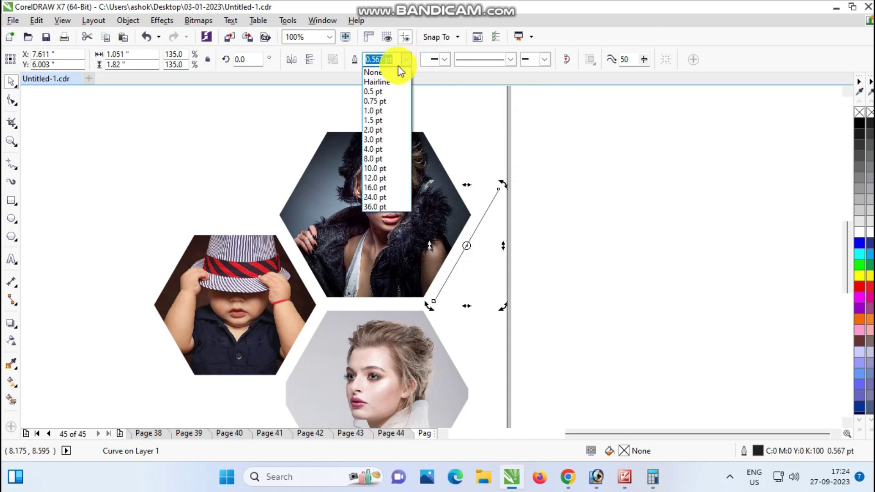
{"action": "left_click", "coordinate": [371, 127]}
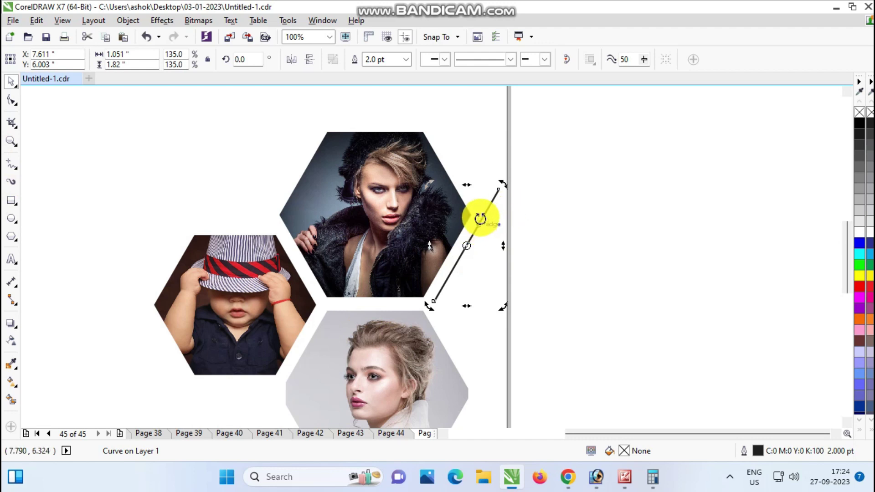
{"action": "left_click", "coordinate": [559, 241]}
- Copy the diagonal line downward, mirror the copy horizontally, and join its upper end to the original line's lower end to form a chevron
{"action": "left_click", "coordinate": [474, 233]}
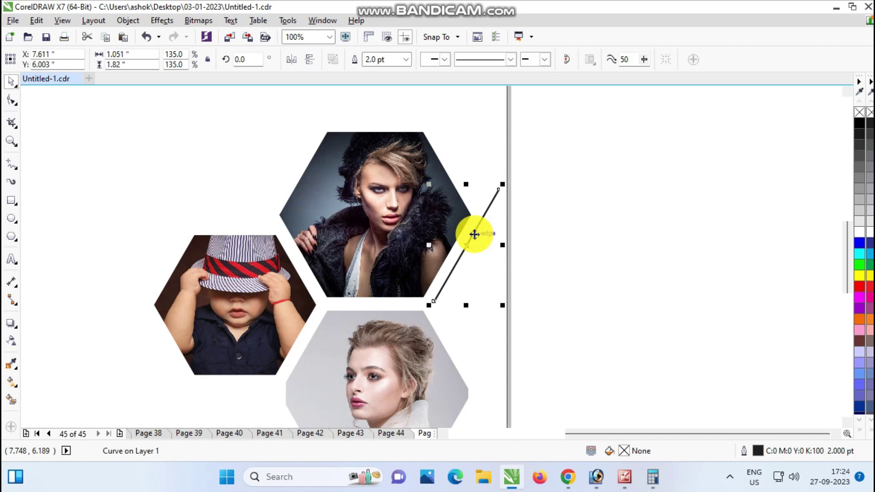
{"action": "left_click_drag", "start_coordinate": [474, 234], "coordinate": [500, 291]}
{"action": "right_click", "coordinate": [499, 292]}
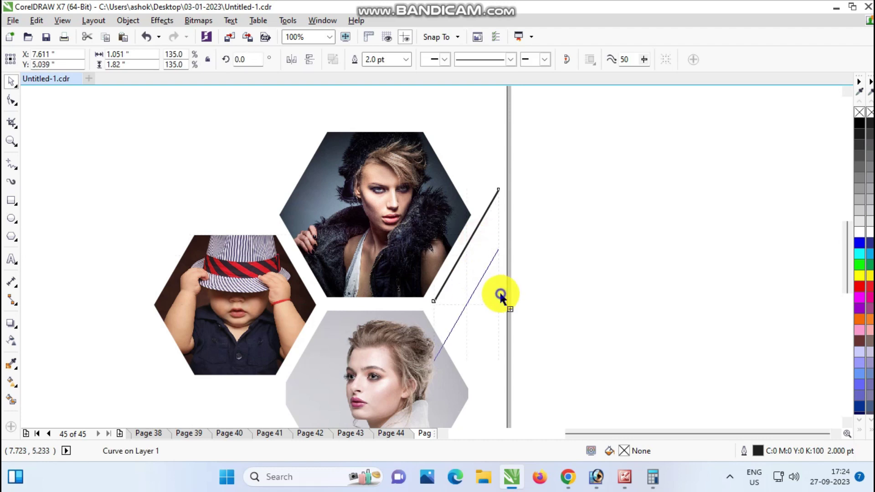
{"action": "left_click", "coordinate": [293, 60]}
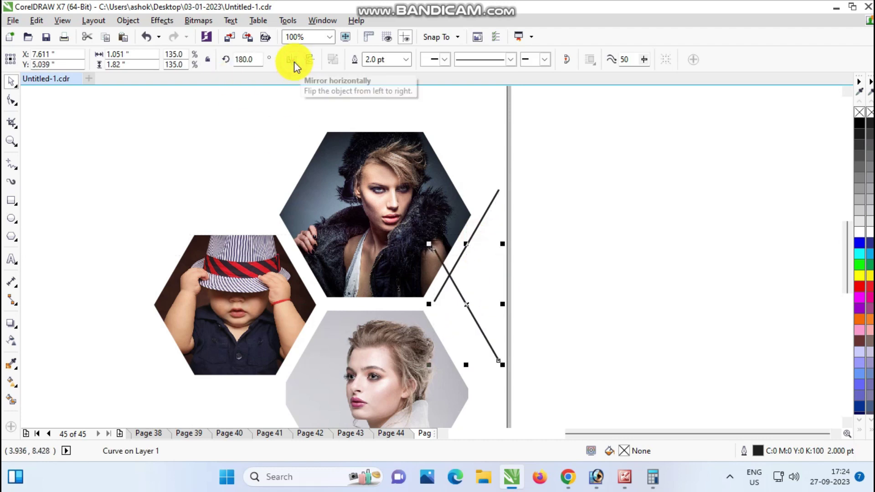
{"action": "left_click_drag", "start_coordinate": [463, 305], "coordinate": [499, 365]}
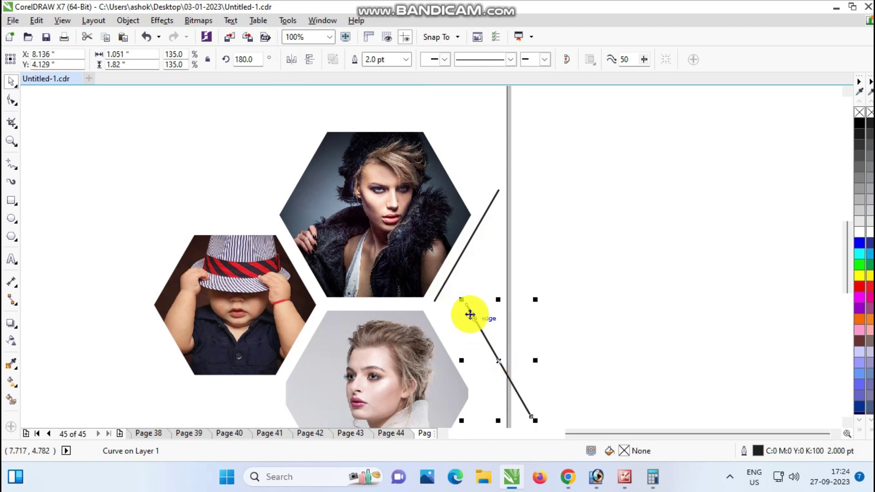
{"action": "left_click_drag", "start_coordinate": [469, 305], "coordinate": [437, 302]}
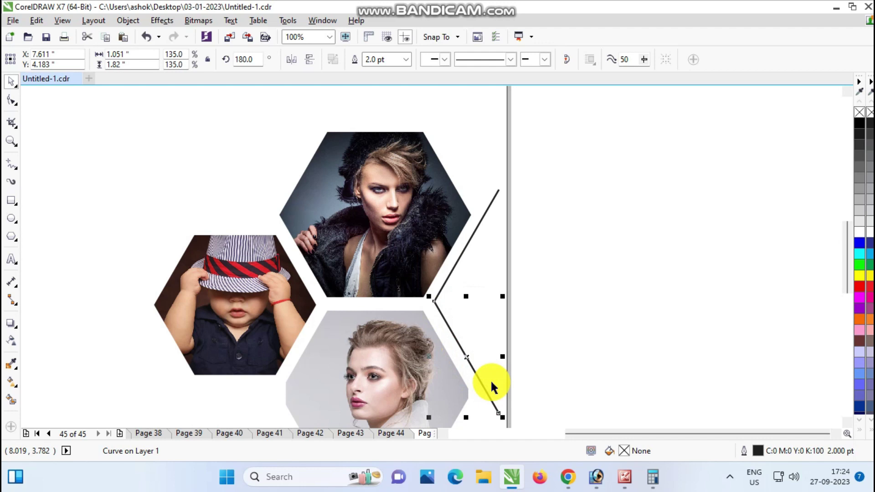
- Weld the two diagonal lines beside the hexagons into a single chevron curve
{"action": "left_click", "coordinate": [462, 252], "text": "shift"}
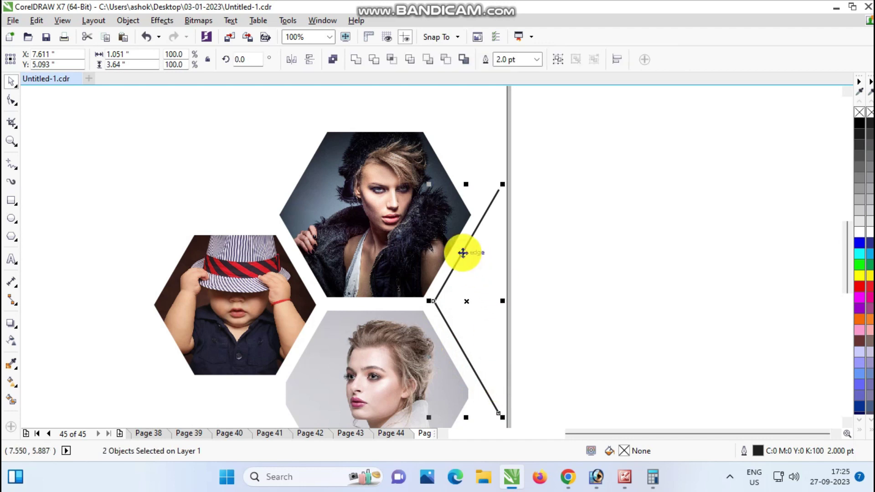
{"action": "key", "text": "ctrl+g"}
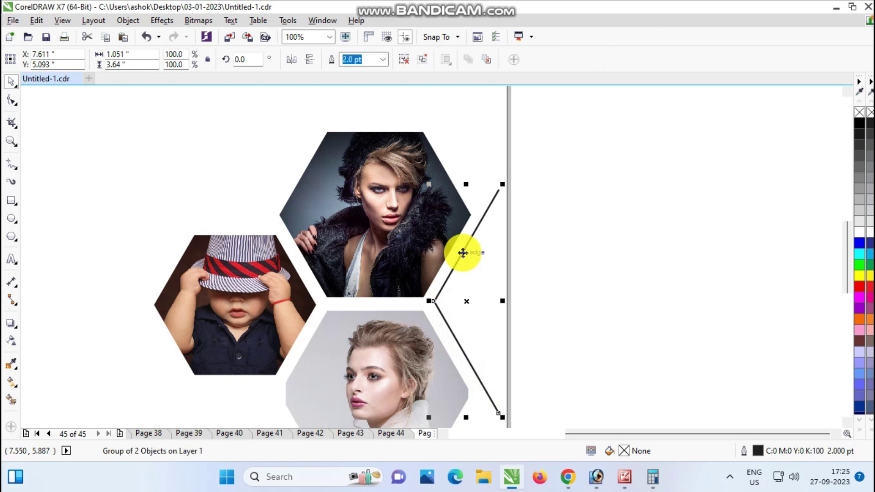
{"action": "key", "text": "ctrl+u"}
{"action": "left_click", "coordinate": [357, 60]}
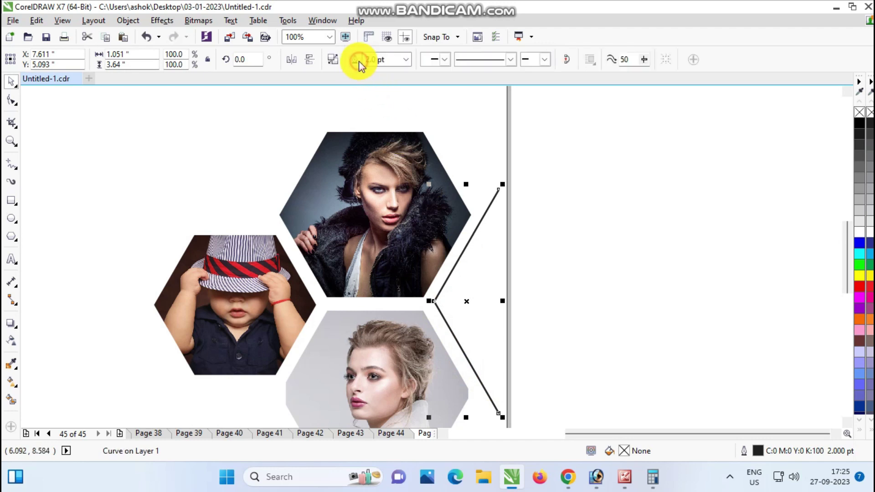
{"action": "left_click", "coordinate": [580, 297]}
- Convert the chevron's outline to an object and fill it red
{"action": "left_click", "coordinate": [456, 263]}
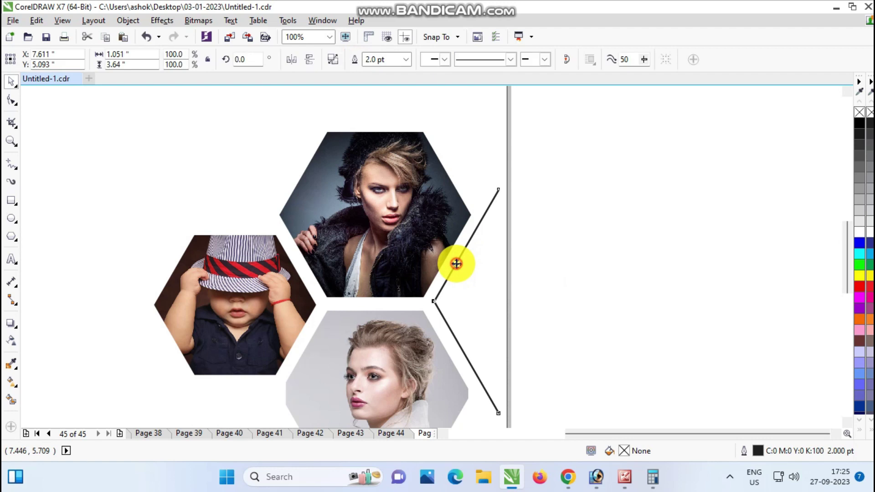
{"action": "left_click", "coordinate": [122, 22]}
{"action": "left_click", "coordinate": [204, 301]}
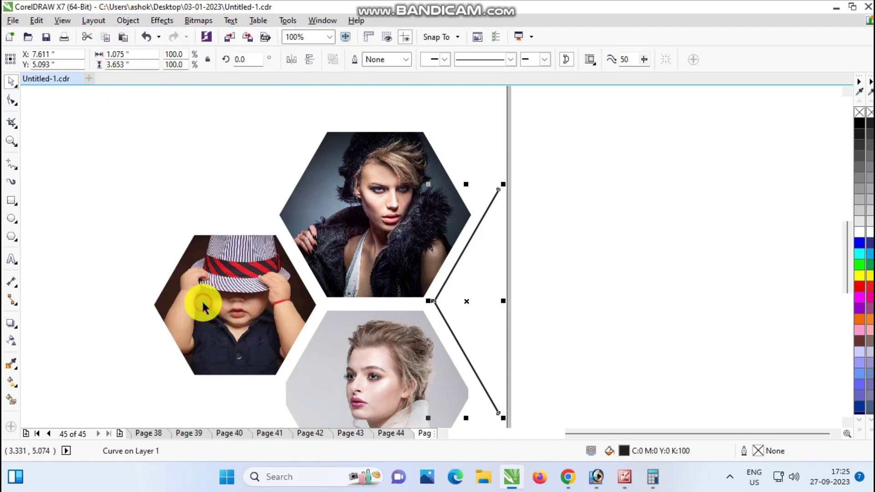
{"action": "left_click", "coordinate": [579, 361]}
{"action": "left_click", "coordinate": [452, 269]}
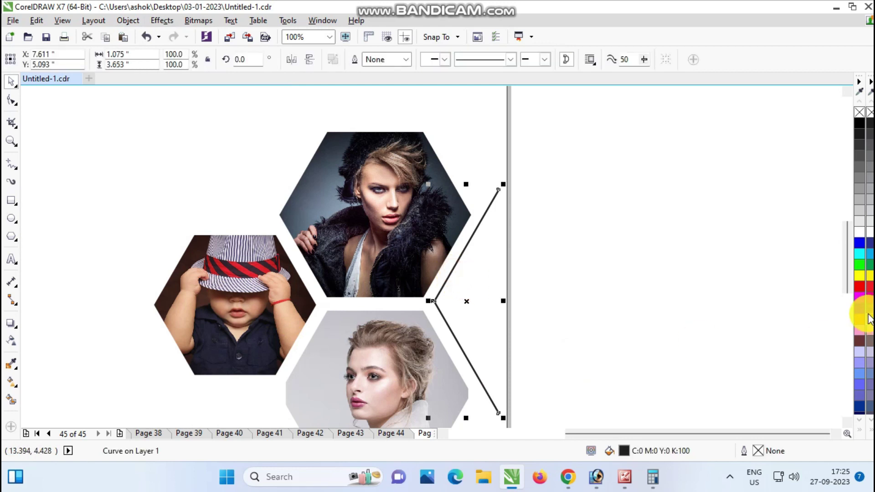
{"action": "left_click", "coordinate": [858, 287]}
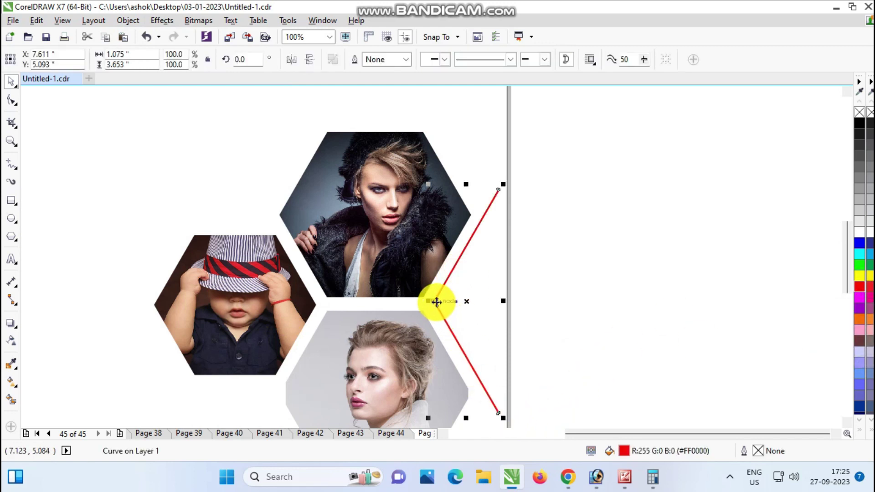
- Duplicate the red chevron to the right, scale the copy to about 0.87 by 2.95 inches, and nudge it left to nest inside the original
{"action": "left_click_drag", "start_coordinate": [437, 302], "coordinate": [445, 302]}
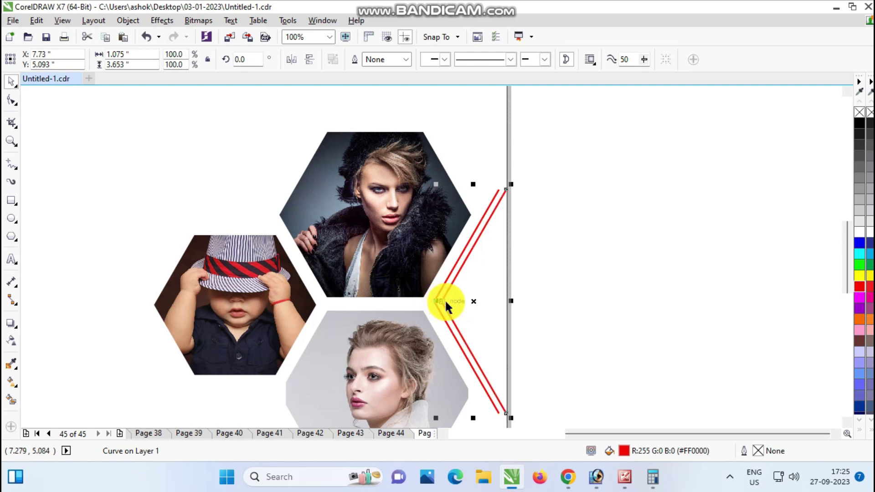
{"action": "left_click_drag", "start_coordinate": [513, 419], "coordinate": [504, 409]}
{"action": "key", "text": "Left"}
{"action": "key", "text": "Left"}
{"action": "key", "text": "Left"}
{"action": "key", "text": "Left"}
{"action": "key", "text": "Left"}
{"action": "key", "text": "Left"}
{"action": "key", "text": "Left"}
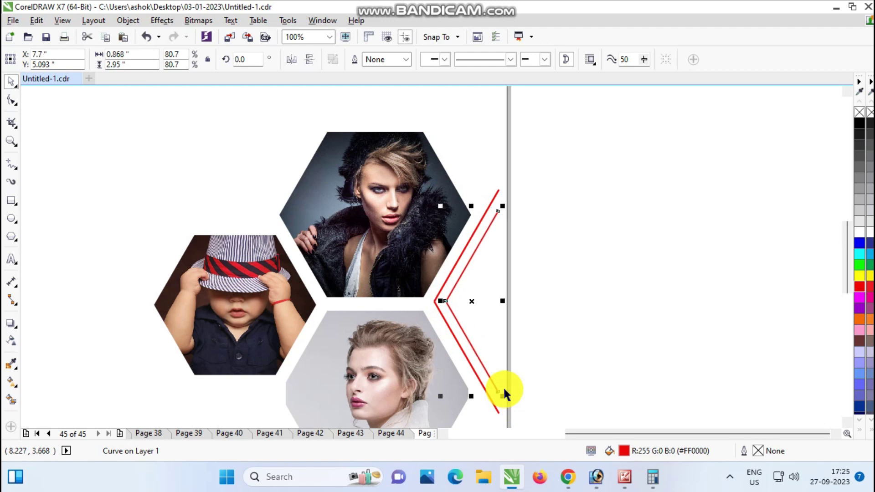
{"action": "left_click", "coordinate": [585, 358]}
{"action": "scroll", "coordinate": [563, 370], "scroll_direction": "down", "scroll_amount": 1}
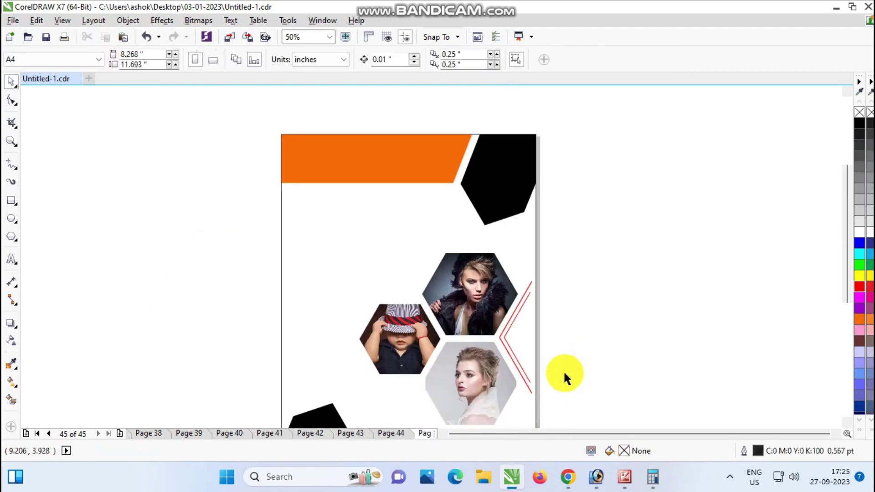
{"action": "left_click", "coordinate": [847, 423]}
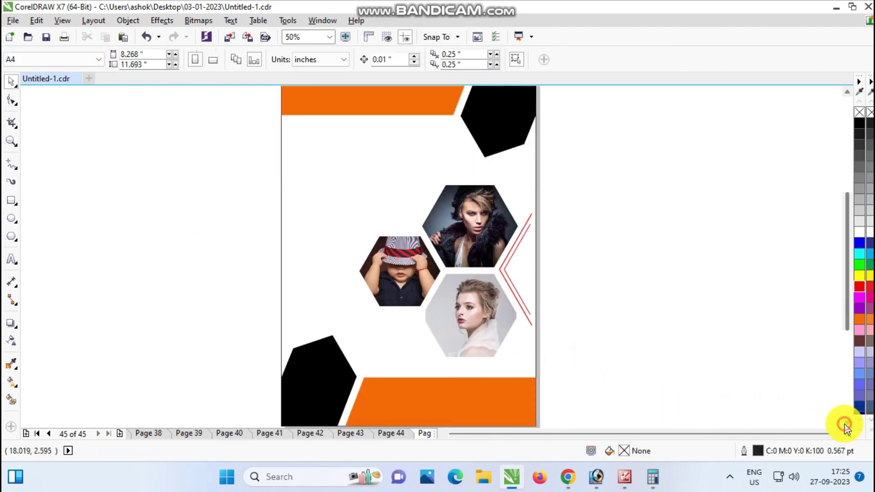
- Copy the nested pair of red chevrons beside the hexagons to the upper-left side of the top photo hexagon
{"action": "left_click_drag", "start_coordinate": [570, 318], "coordinate": [497, 161]}
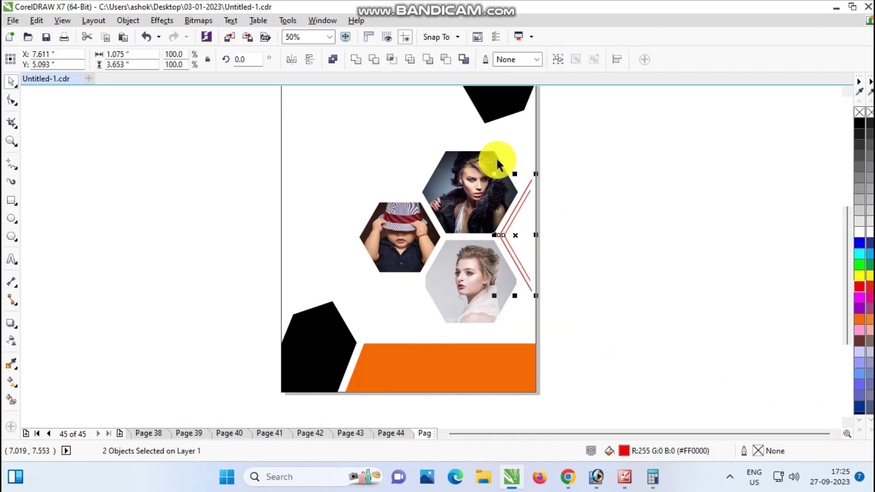
{"action": "left_click_drag", "start_coordinate": [515, 238], "coordinate": [423, 180]}
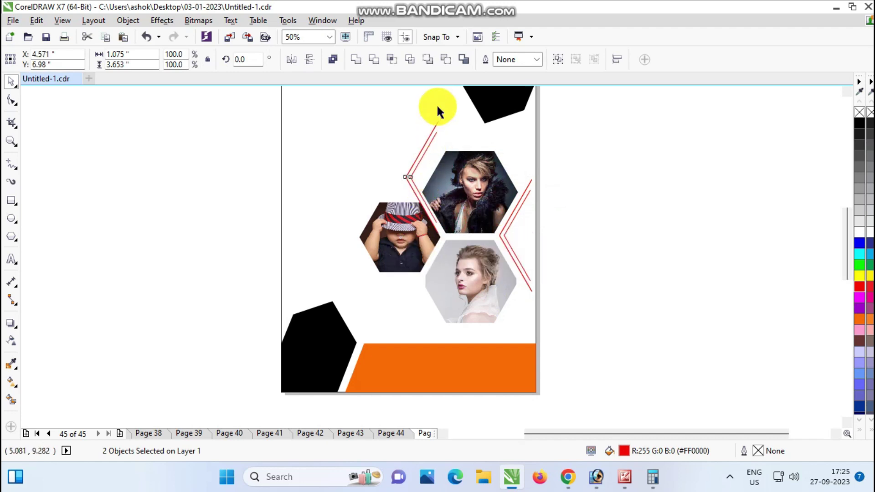
{"action": "scroll", "coordinate": [436, 103], "scroll_direction": "up", "scroll_amount": 2}
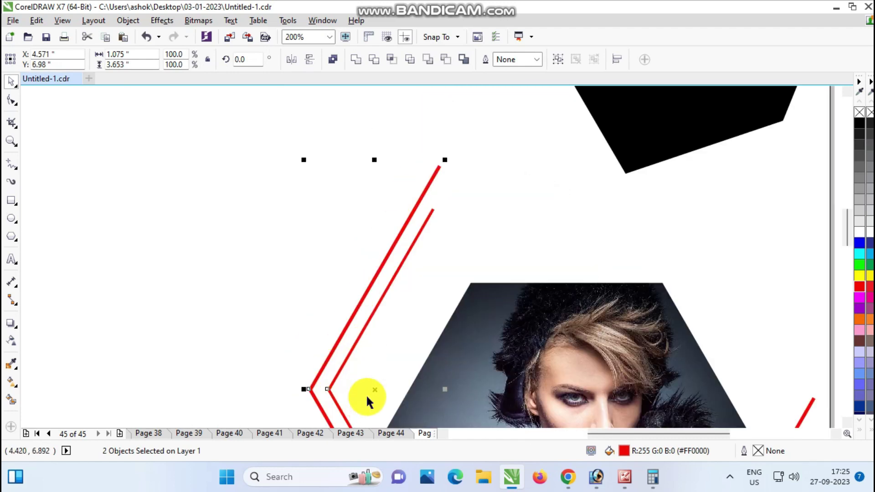
- Rotate the copied chevron pair to about 300 degrees and position it around the top hexagon's upper-left corner, parallel to its edges
{"action": "left_click_drag", "start_coordinate": [446, 161], "coordinate": [522, 319]}
{"action": "left_click", "coordinate": [401, 342]}
{"action": "left_click_drag", "start_coordinate": [399, 348], "coordinate": [488, 267]}
{"action": "scroll", "coordinate": [486, 282], "scroll_direction": "down", "scroll_amount": 2}
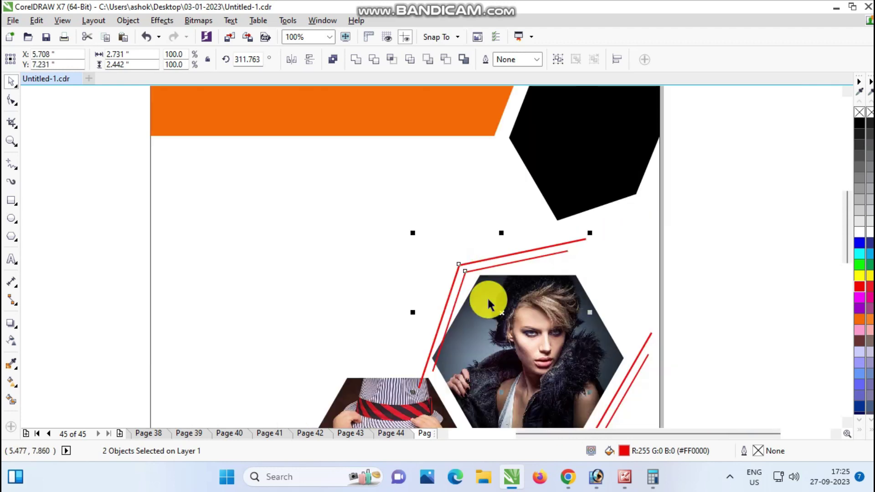
{"action": "scroll", "coordinate": [772, 342], "scroll_direction": "down", "scroll_amount": 2}
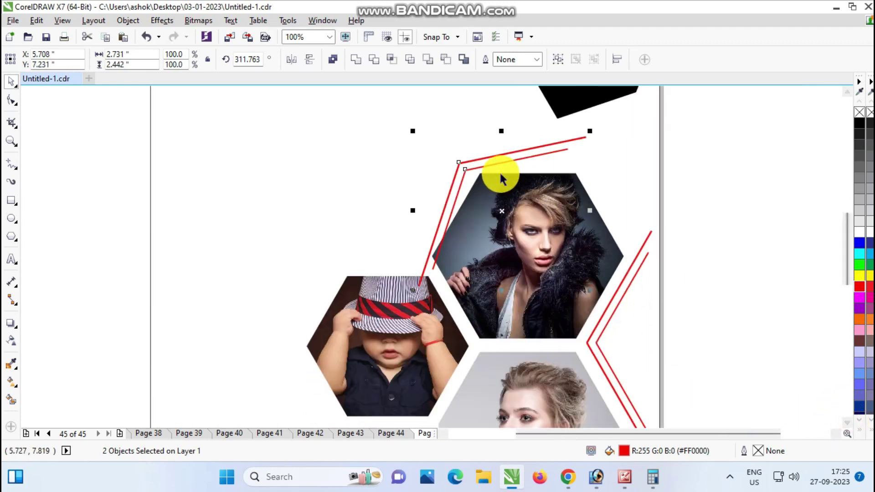
{"action": "left_click", "coordinate": [564, 148]}
{"action": "left_click_drag", "start_coordinate": [588, 135], "coordinate": [599, 155]}
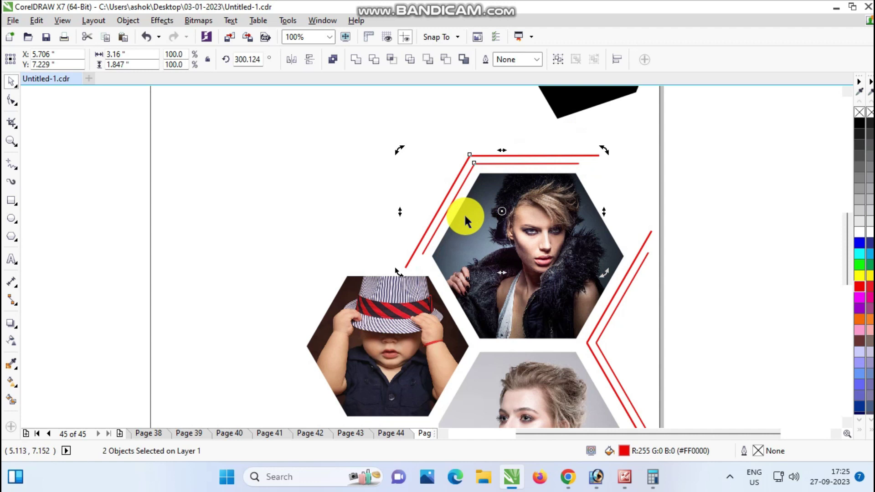
{"action": "left_click", "coordinate": [732, 218]}
- Shorten the outer red line around the top hexagon by moving its lower end nodes up along the diagonal
{"action": "left_click", "coordinate": [482, 157]}
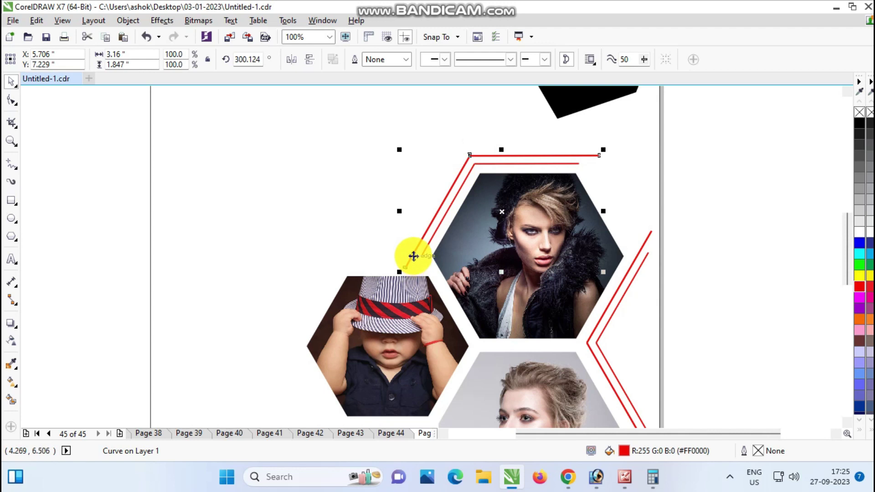
{"action": "key", "text": "F10"}
{"action": "left_click_drag", "start_coordinate": [405, 263], "coordinate": [422, 231]}
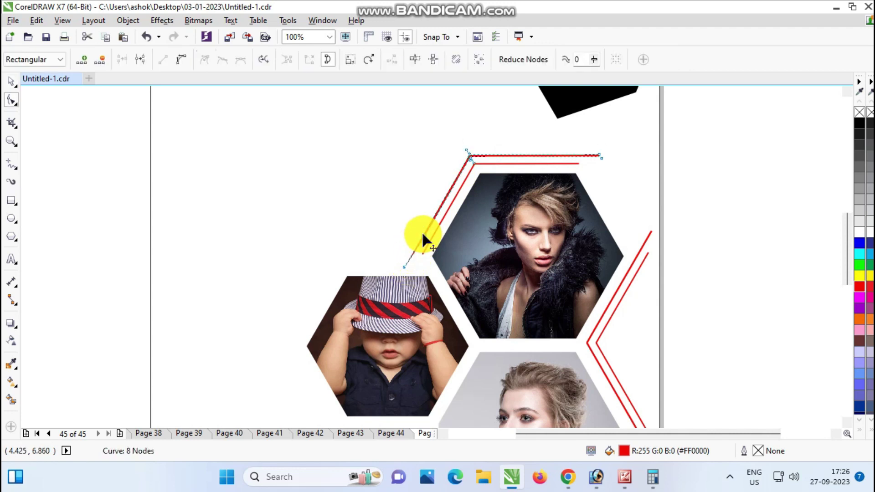
{"action": "key", "text": "ctrl+z"}
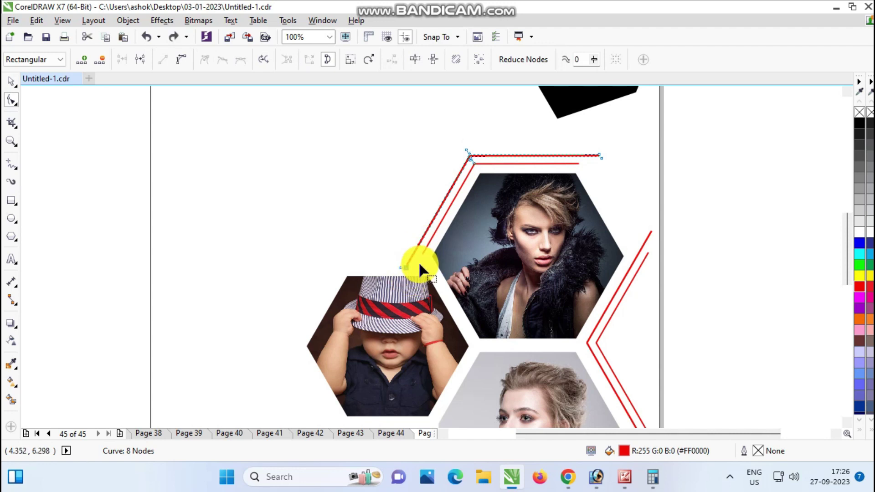
{"action": "scroll", "coordinate": [419, 261], "scroll_direction": "up", "scroll_amount": 2}
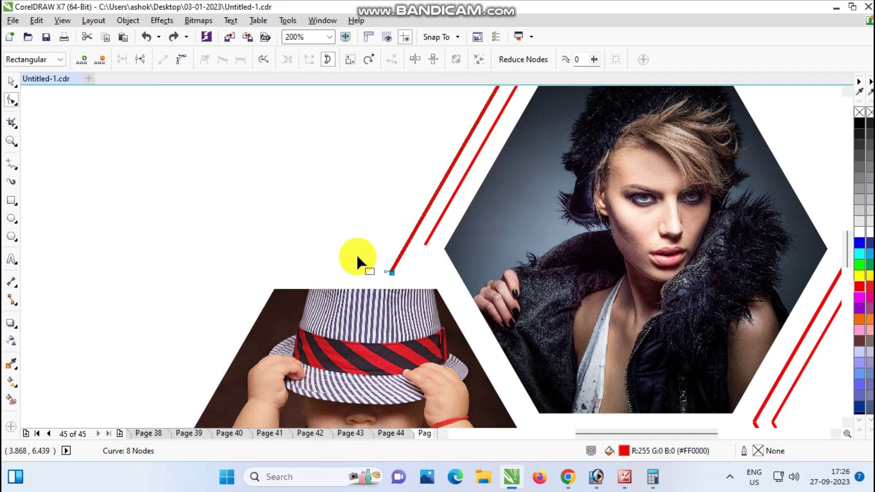
{"action": "left_click_drag", "start_coordinate": [398, 276], "coordinate": [445, 179]}
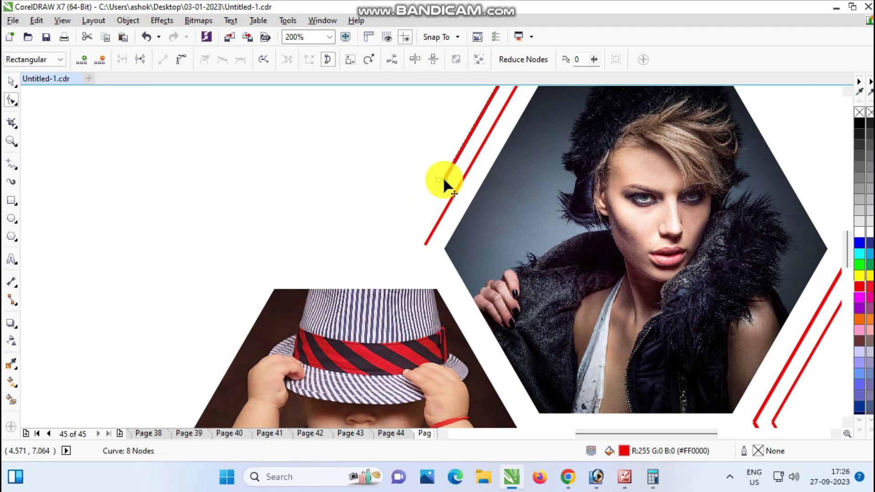
{"action": "scroll", "coordinate": [444, 183], "scroll_direction": "down", "scroll_amount": 2}
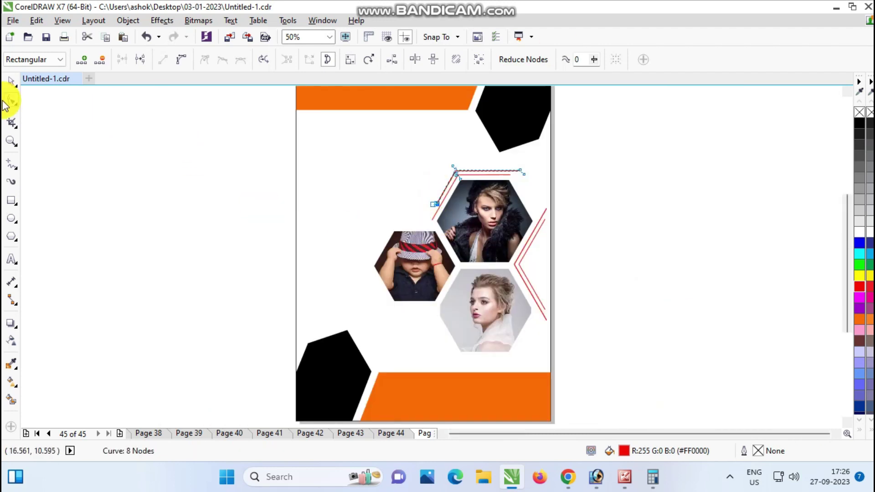
{"action": "left_click", "coordinate": [11, 81]}
{"action": "left_click", "coordinate": [629, 237]}
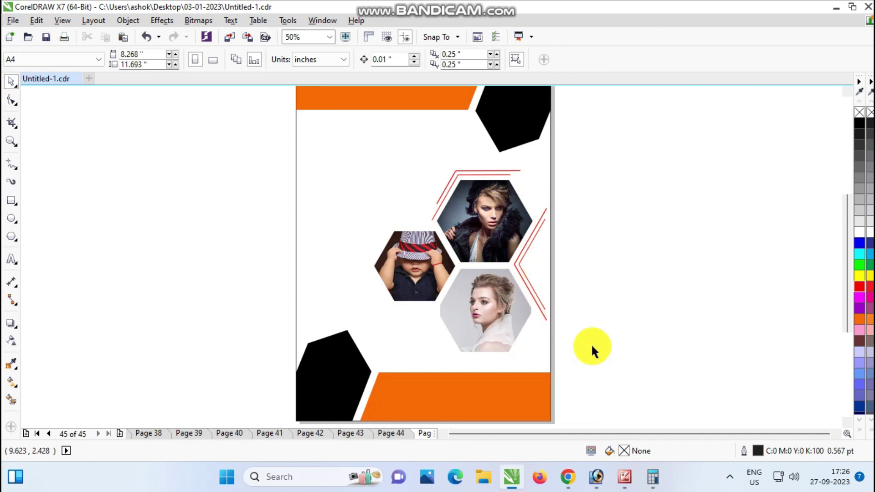
- Copy the red chevron pair at the page's right edge to the bottom hexagon's lower-left corner and rotate it to about 56 degrees
{"action": "left_click_drag", "start_coordinate": [592, 357], "coordinate": [501, 194]}
{"action": "left_click_drag", "start_coordinate": [531, 265], "coordinate": [461, 344]}
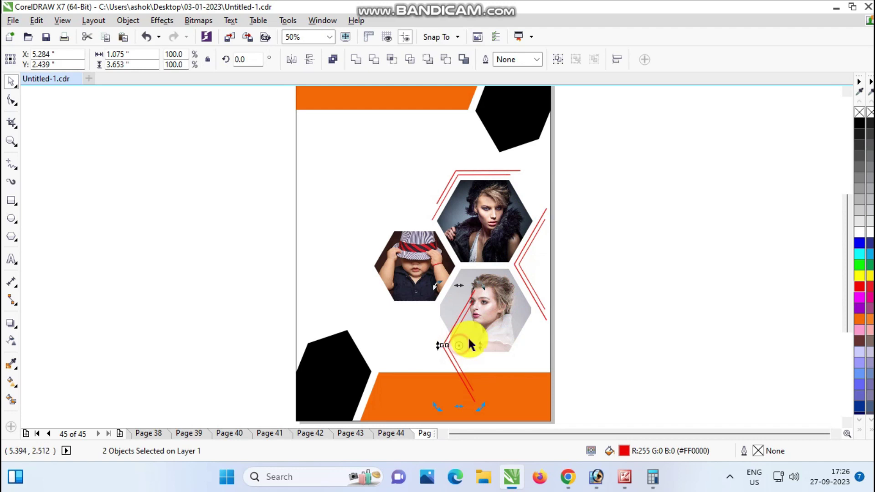
{"action": "left_click_drag", "start_coordinate": [484, 293], "coordinate": [422, 305]}
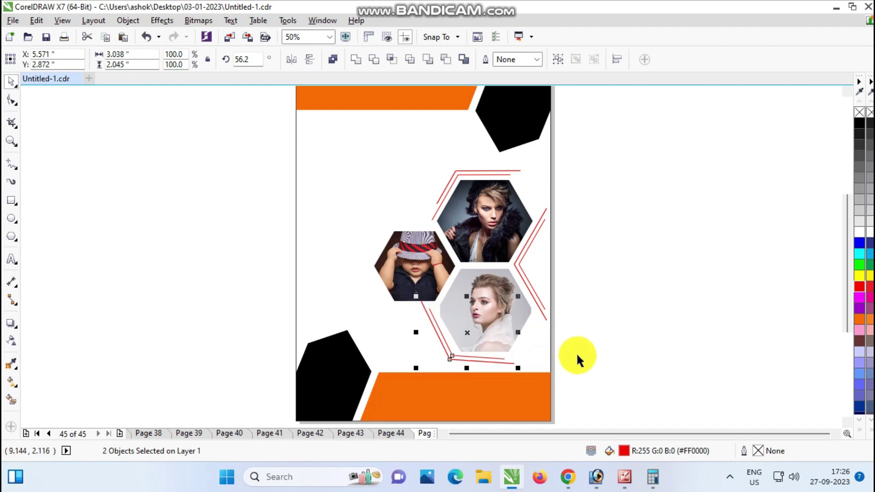
- Fine-tune the lower chevron pair's rotation to about 56.8 degrees and nudge it right and down, clear of the bottom hexagon
{"action": "scroll", "coordinate": [500, 351], "scroll_direction": "up", "scroll_amount": 1}
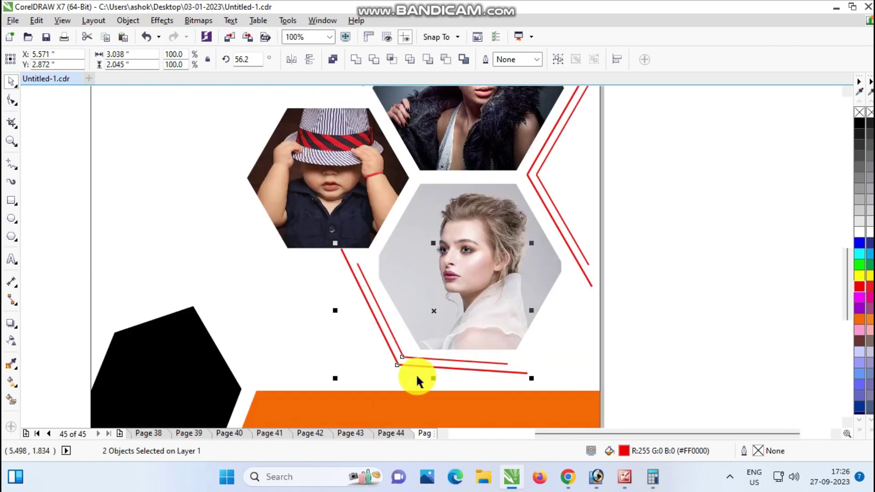
{"action": "left_click", "coordinate": [431, 314]}
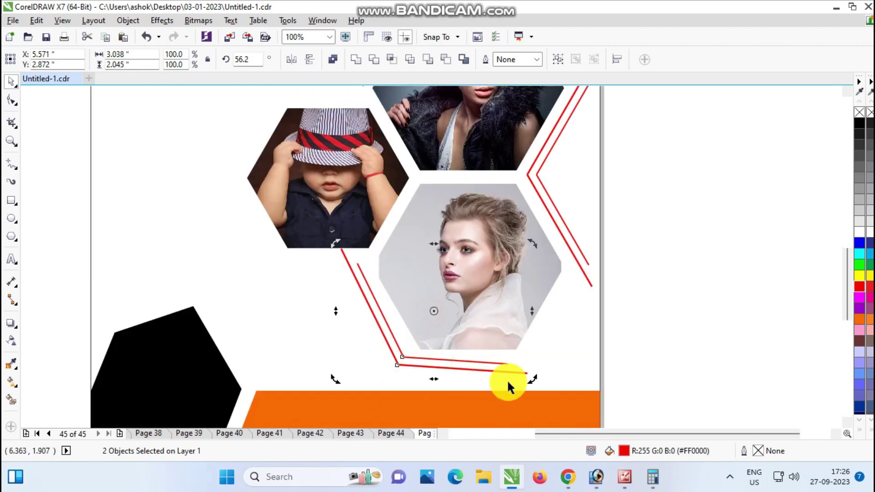
{"action": "mouse_move", "coordinate": [533, 378]}
{"action": "left_mouse_down"}
{"action": "mouse_move", "coordinate": [535, 369]}
{"action": "mouse_move", "coordinate": [533, 378]}
{"action": "left_mouse_up"}
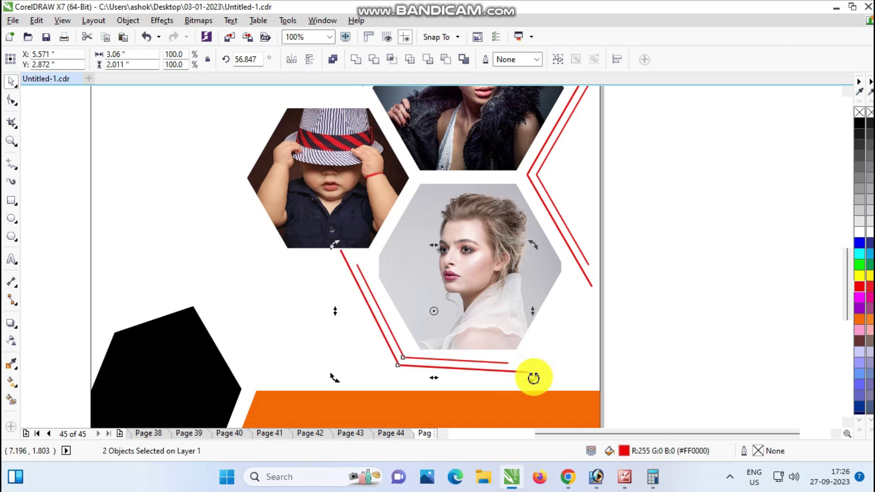
{"action": "key", "text": "Right"}
{"action": "key", "text": "Right"}
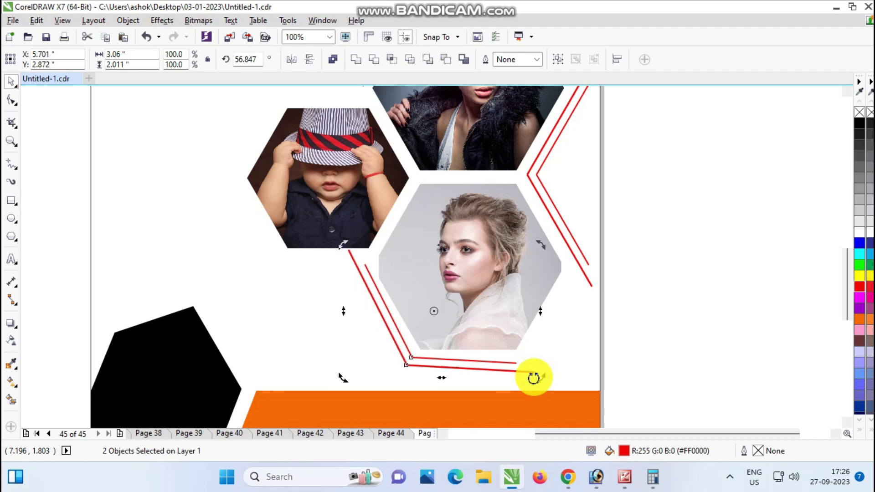
{"action": "key", "text": "Down"}
{"action": "key", "text": "Down"}
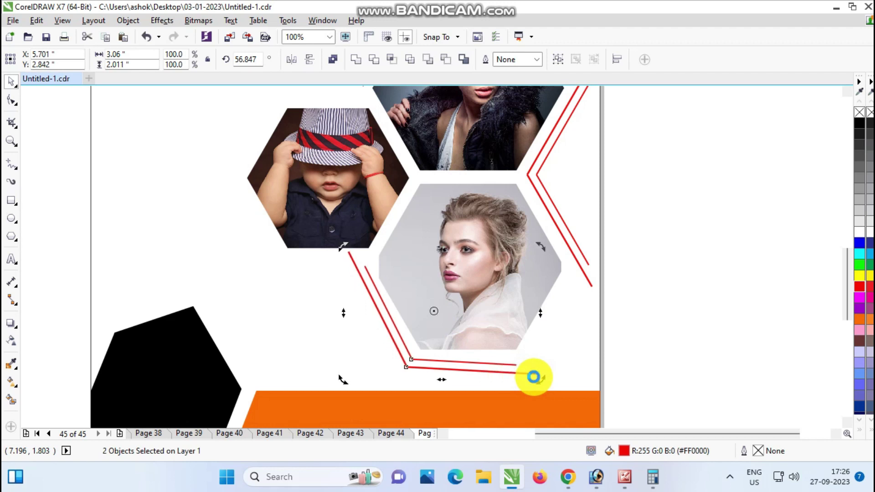
{"action": "key", "text": "ctrl+Down"}
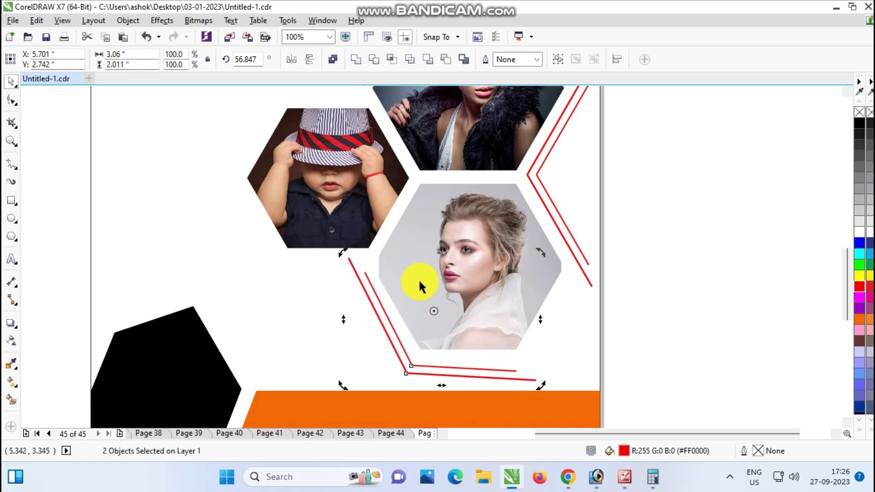
- Edit the bottom hexagon's PowerClip contents and stretch the photo slightly leftward so it fills the hexagon's left corner
{"action": "left_click", "coordinate": [419, 281]}
{"action": "left_click", "coordinate": [602, 307]}
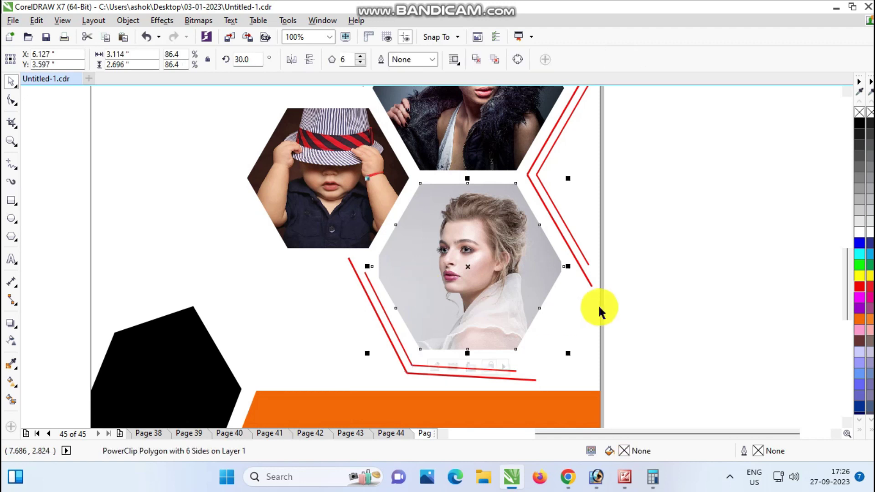
{"action": "double_click", "coordinate": [406, 283]}
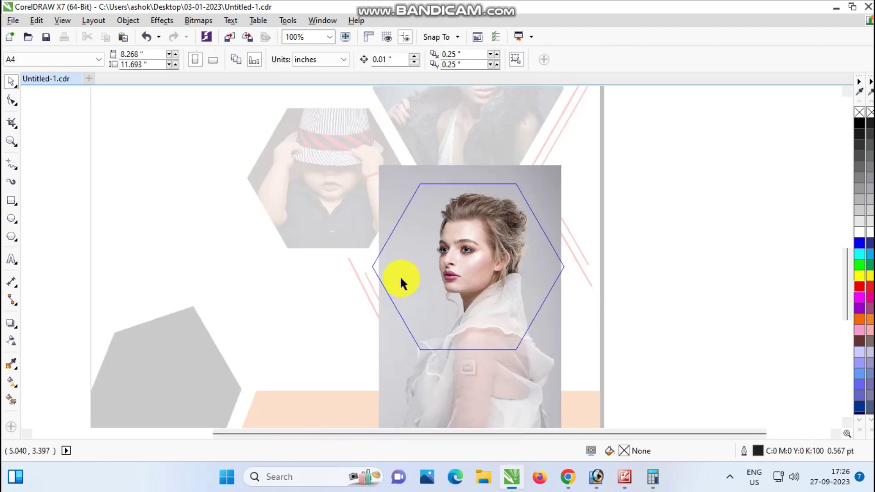
{"action": "left_click", "coordinate": [401, 276]}
{"action": "left_click", "coordinate": [384, 392]}
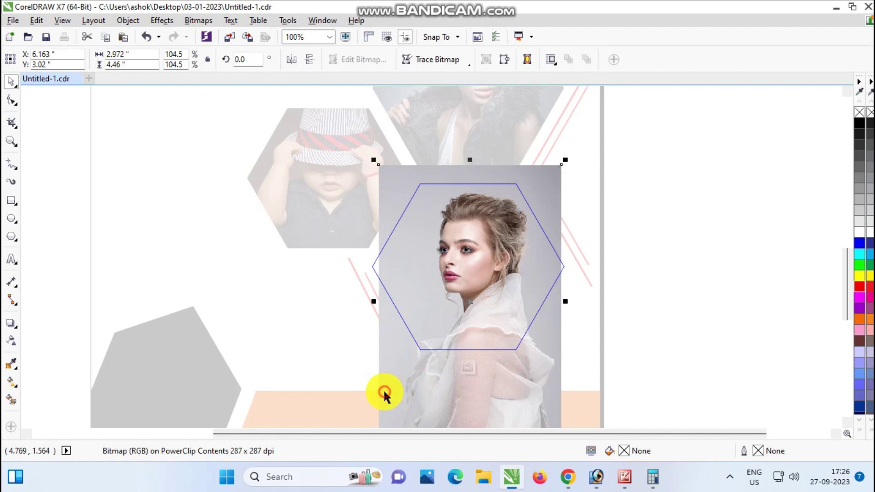
{"action": "left_click", "coordinate": [431, 302]}
{"action": "left_click", "coordinate": [416, 318]}
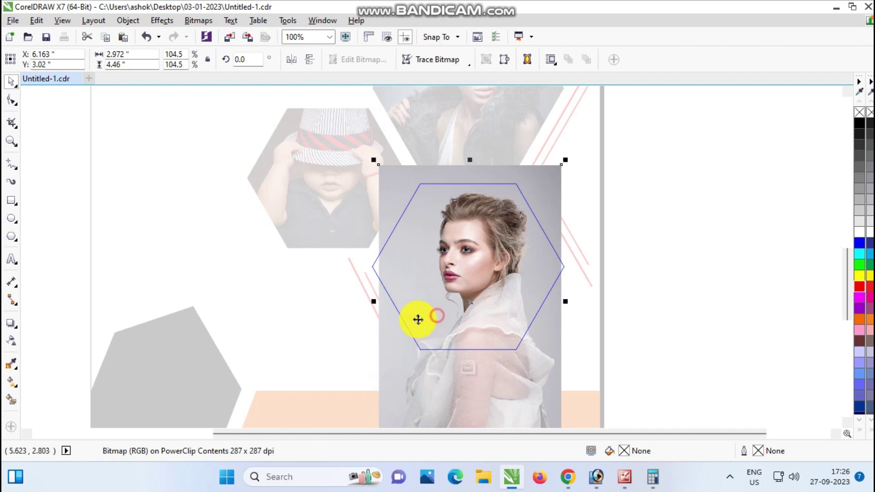
{"action": "left_click_drag", "start_coordinate": [370, 301], "coordinate": [365, 303]}
{"action": "left_click", "coordinate": [598, 332]}
{"action": "left_click", "coordinate": [660, 336]}
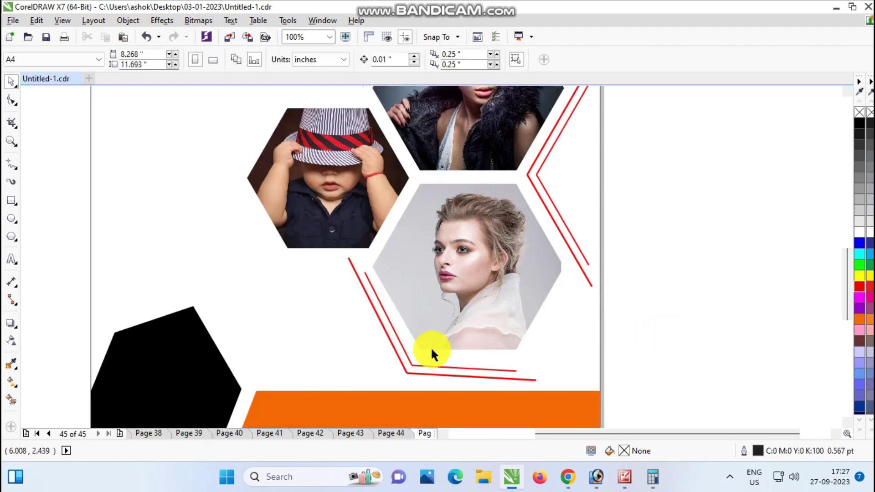
- Rotate the lower chevron pair to about 59.5 degrees and nudge it up to run parallel to the bottom hexagon's edges
{"action": "left_click", "coordinate": [425, 364]}
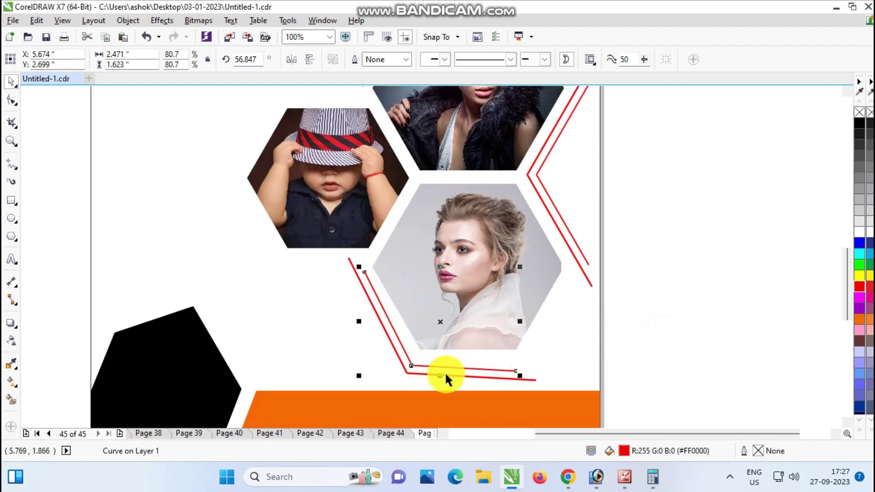
{"action": "left_click", "coordinate": [448, 376], "text": "shift"}
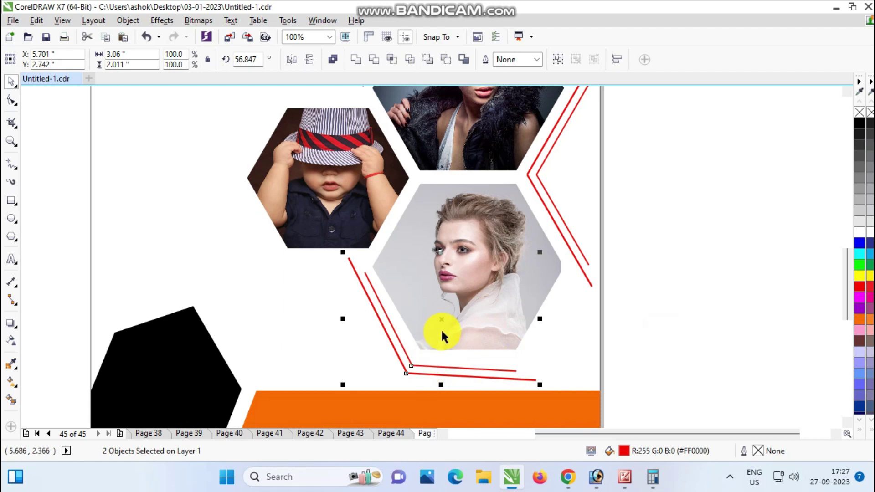
{"action": "left_click_drag", "start_coordinate": [537, 253], "coordinate": [537, 248]}
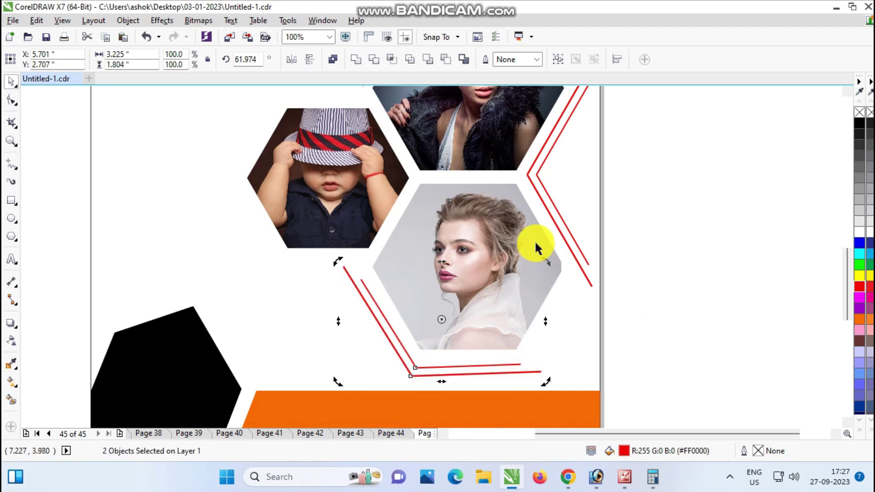
{"action": "key", "text": "Up"}
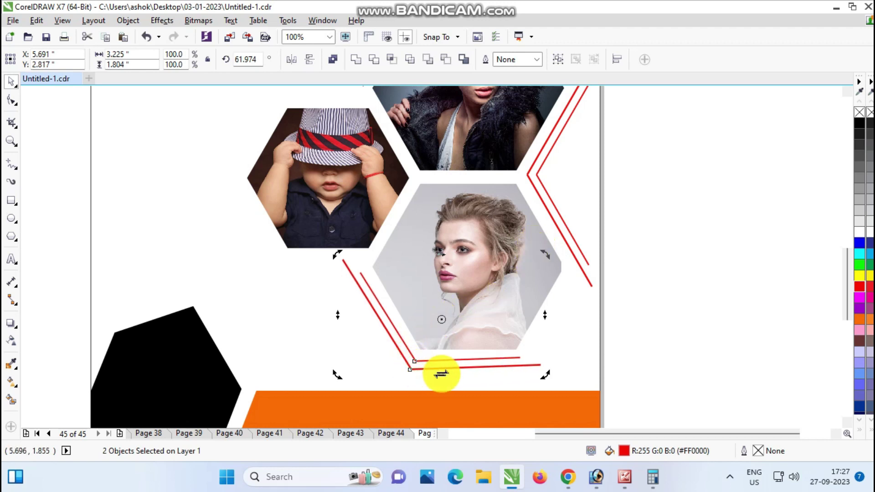
{"action": "left_click_drag", "start_coordinate": [544, 258], "coordinate": [539, 241]}
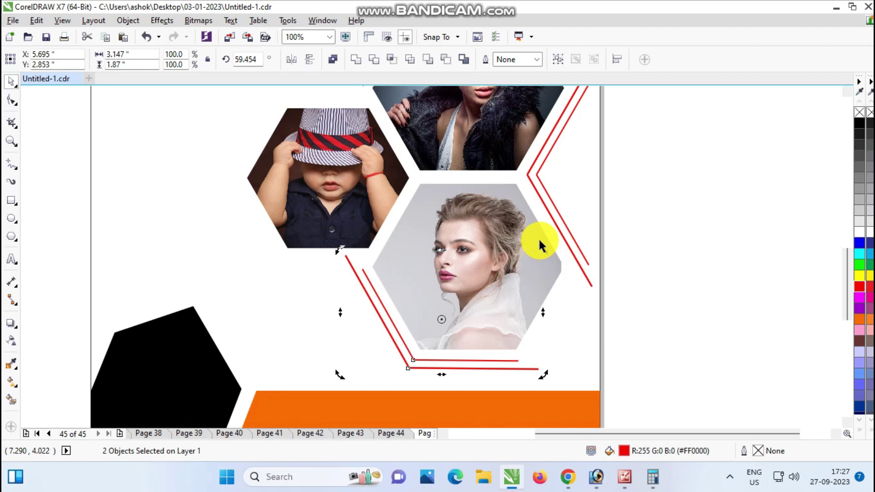
- Copy the right-hand chevron pair to the left side of the boy's photo hexagon and scale it to about 0.71 by 2.41 inches
{"action": "scroll", "coordinate": [538, 237], "scroll_direction": "down", "scroll_amount": 3}
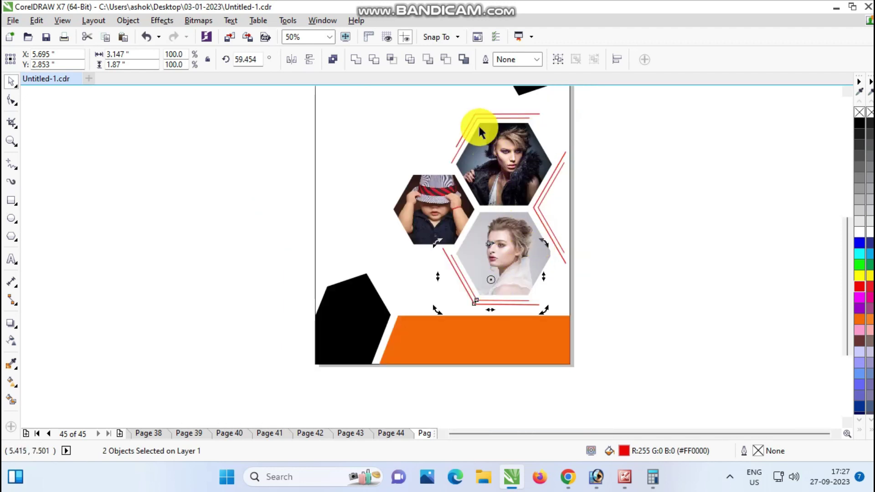
{"action": "left_click", "coordinate": [537, 210]}
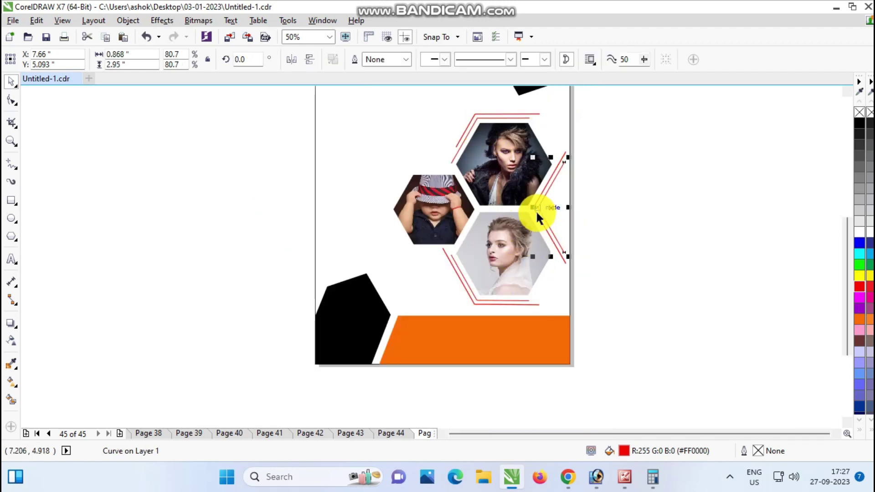
{"action": "key", "text": "Escape"}
{"action": "left_click_drag", "start_coordinate": [613, 294], "coordinate": [526, 145]}
{"action": "left_click_drag", "start_coordinate": [550, 207], "coordinate": [395, 206]}
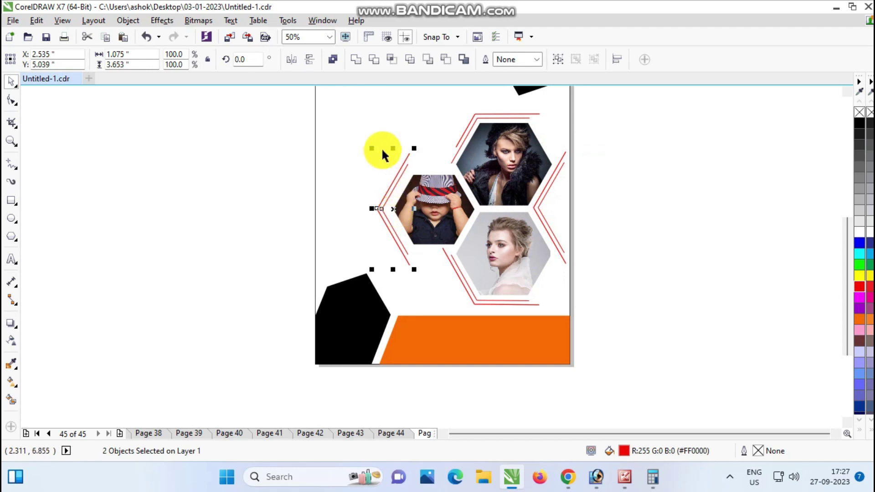
{"action": "scroll", "coordinate": [400, 245], "scroll_direction": "up", "scroll_amount": 2}
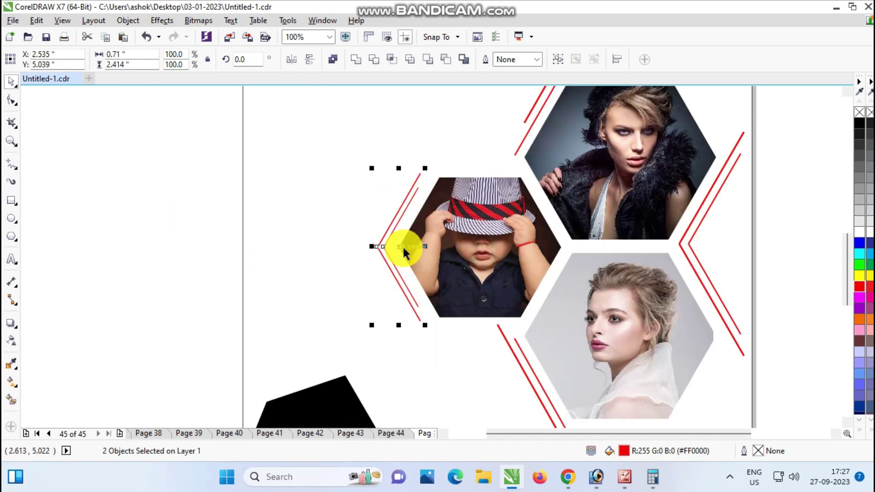
- Micro-nudge the left chevron pair right, closer to the boy's photo hexagon, and save the document
{"action": "key", "text": "ctrl+Right"}
{"action": "key", "text": "ctrl+Right"}
{"action": "key", "text": "ctrl+Right"}
{"action": "key", "text": "ctrl+Right"}
{"action": "key", "text": "ctrl+Right"}
{"action": "key", "text": "ctrl+Right"}
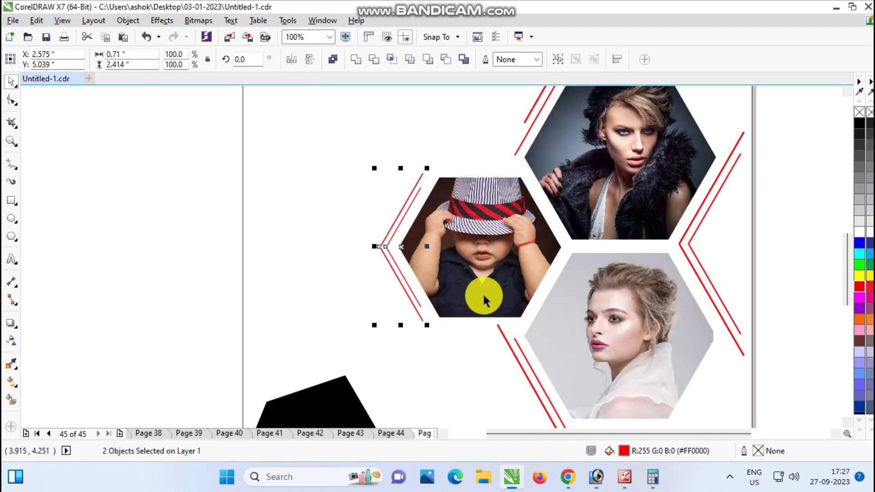
{"action": "key", "text": "ctrl+Right"}
{"action": "scroll", "coordinate": [482, 292], "scroll_direction": "down", "scroll_amount": 2}
{"action": "left_click", "coordinate": [721, 349]}
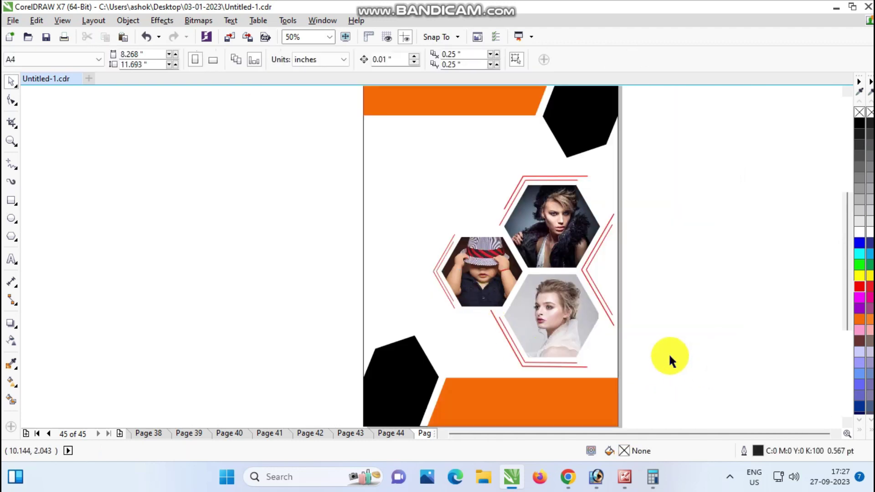
{"action": "key", "text": "ctrl+s"}
- Bring the orange phone, globe, envelope and location icons from the icon page 43 to page 45, placing them left of the page
{"action": "left_click", "coordinate": [847, 92]}
{"action": "left_click", "coordinate": [698, 282]}
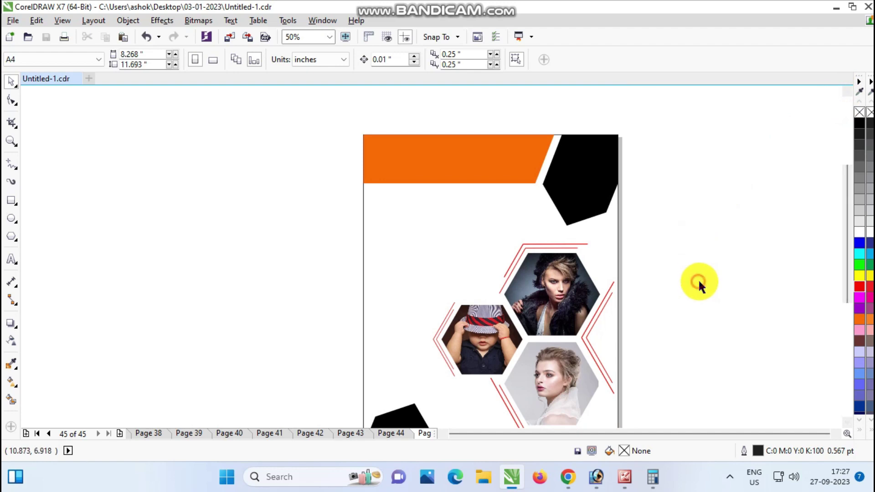
{"action": "left_click", "coordinate": [307, 434]}
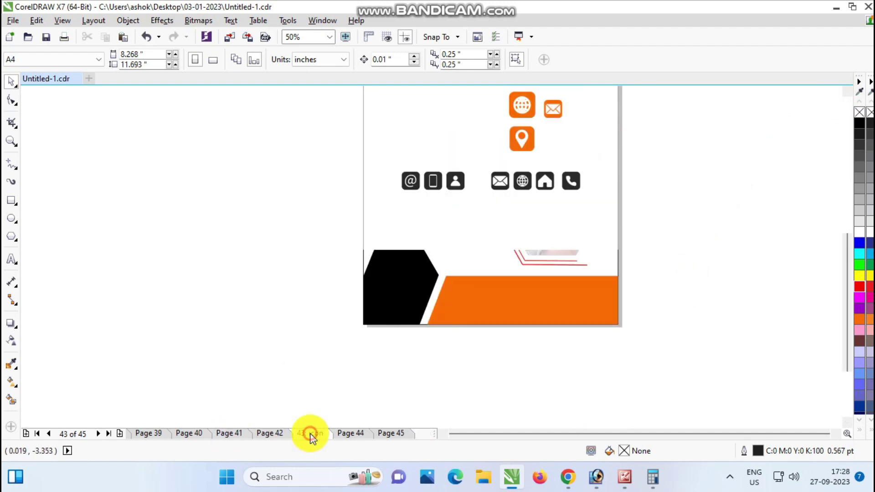
{"action": "left_click_drag", "start_coordinate": [491, 113], "coordinate": [576, 229]}
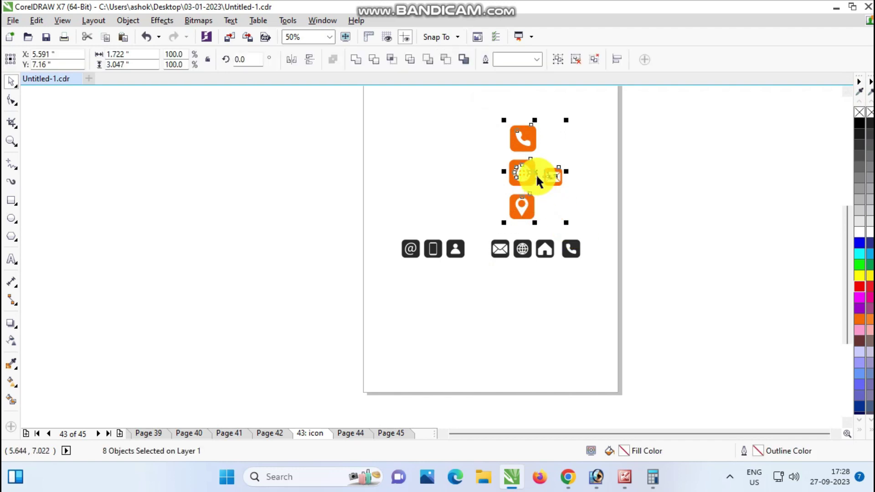
{"action": "left_click", "coordinate": [388, 434]}
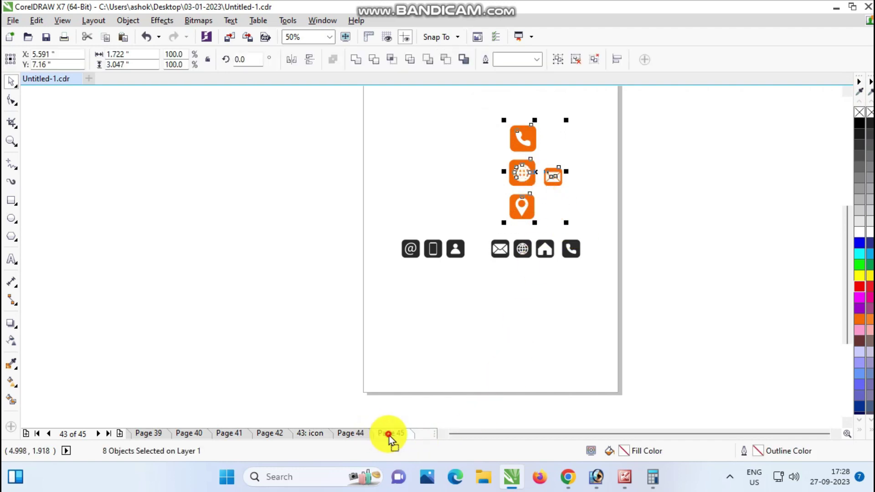
{"action": "left_click_drag", "start_coordinate": [525, 183], "coordinate": [265, 249]}
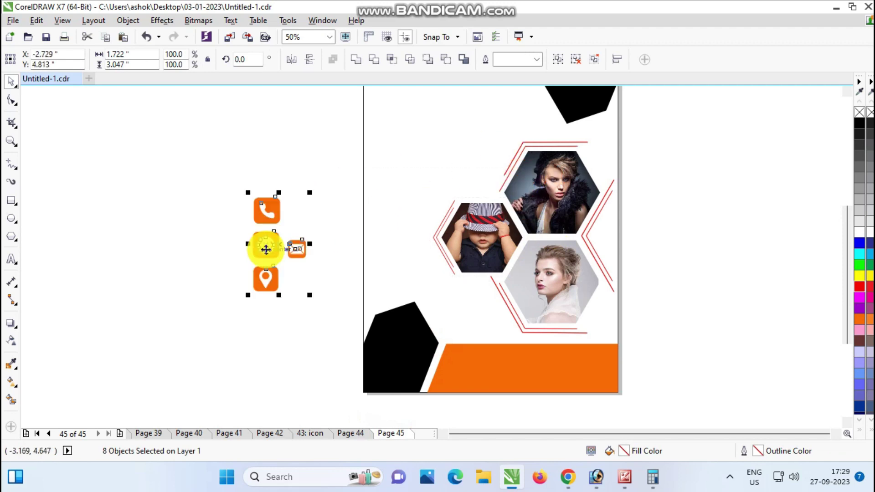
{"action": "left_click", "coordinate": [295, 342]}
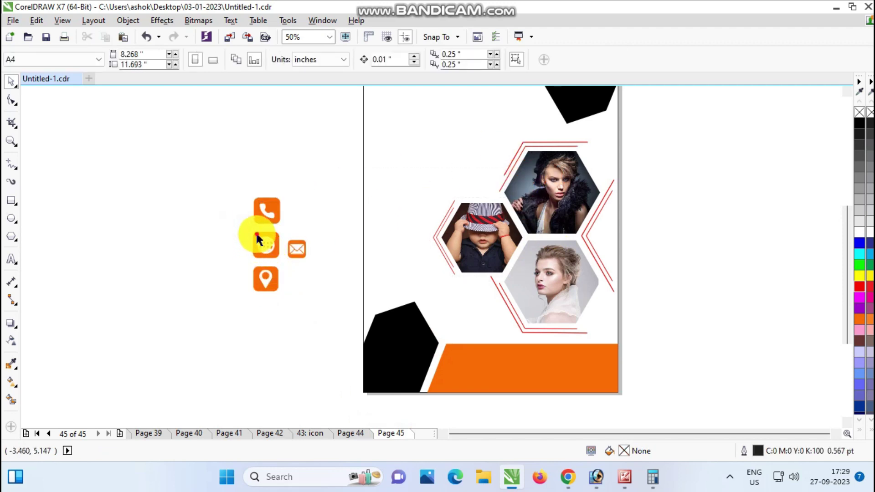
- Move the globe icon with its rounded square onto the orange footer band near the page's bottom edge
{"action": "left_click", "coordinate": [256, 232]}
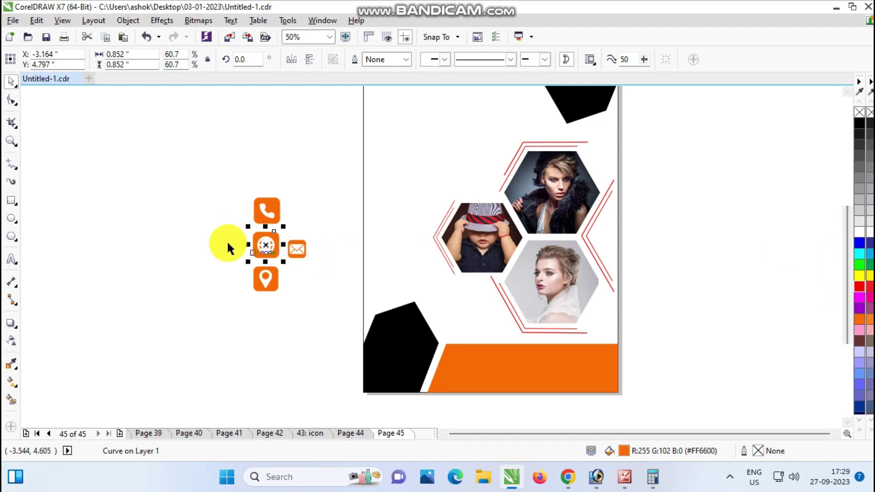
{"action": "left_click_drag", "start_coordinate": [215, 225], "coordinate": [538, 384]}
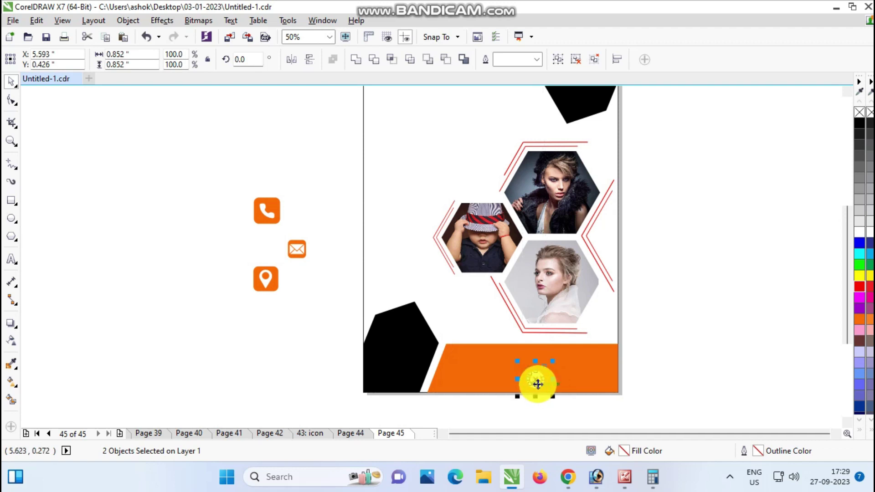
{"action": "left_click", "coordinate": [741, 366]}
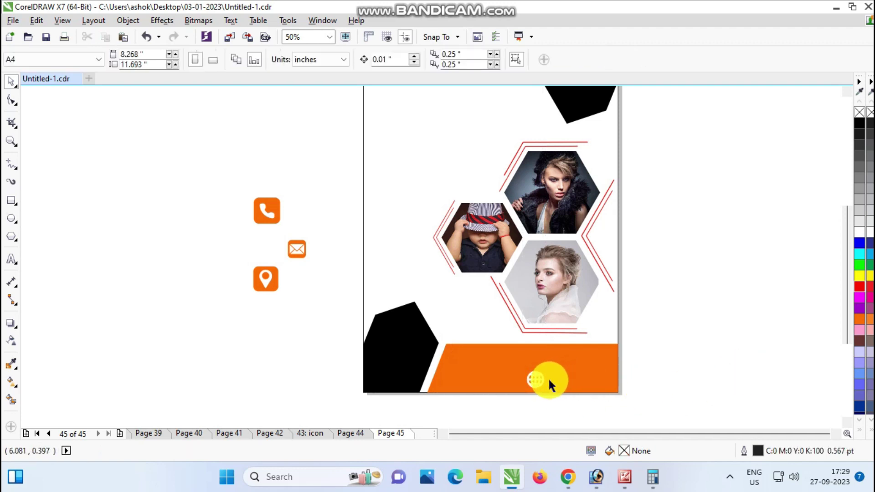
- Recolour the globe icon with a white rounded square and an orange fill and outline on the globe symbol
{"action": "left_click", "coordinate": [547, 377]}
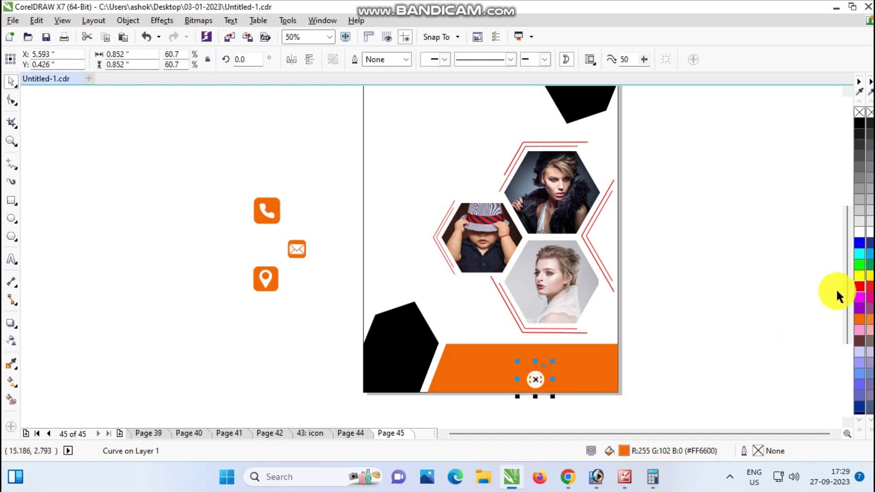
{"action": "left_click", "coordinate": [860, 231]}
{"action": "left_click", "coordinate": [765, 336]}
{"action": "left_click", "coordinate": [535, 381]}
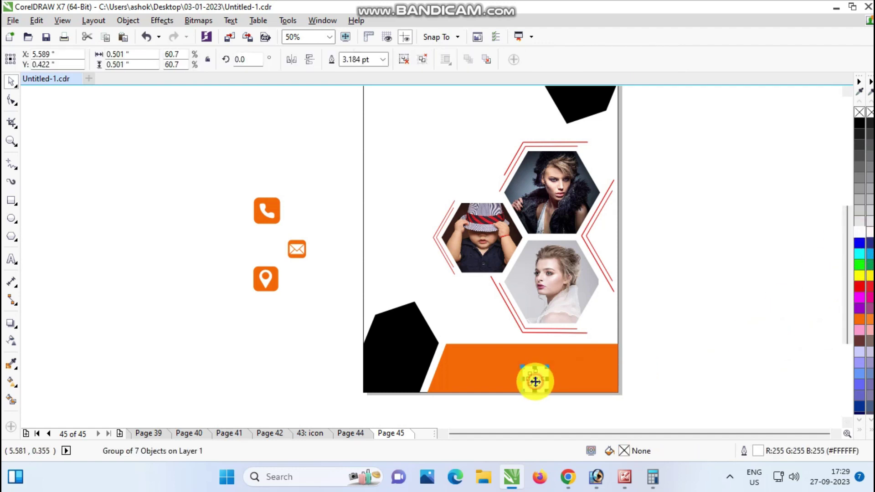
{"action": "left_click", "coordinate": [859, 287]}
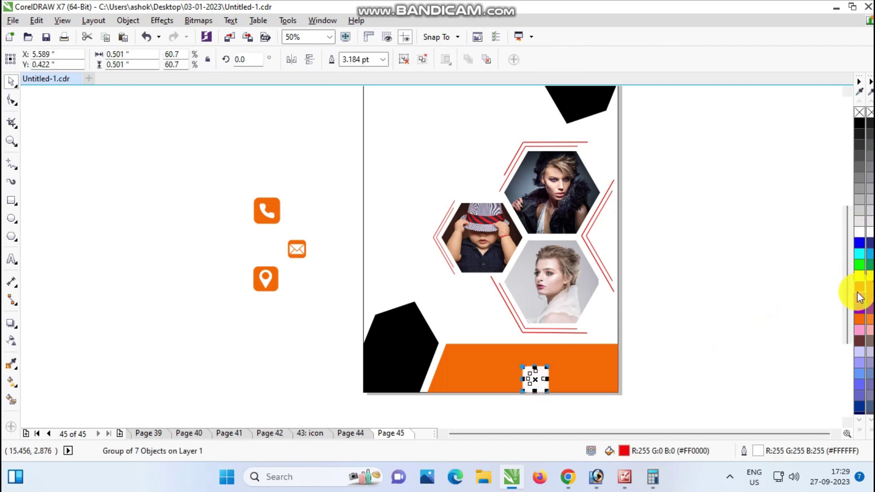
{"action": "left_click", "coordinate": [859, 316]}
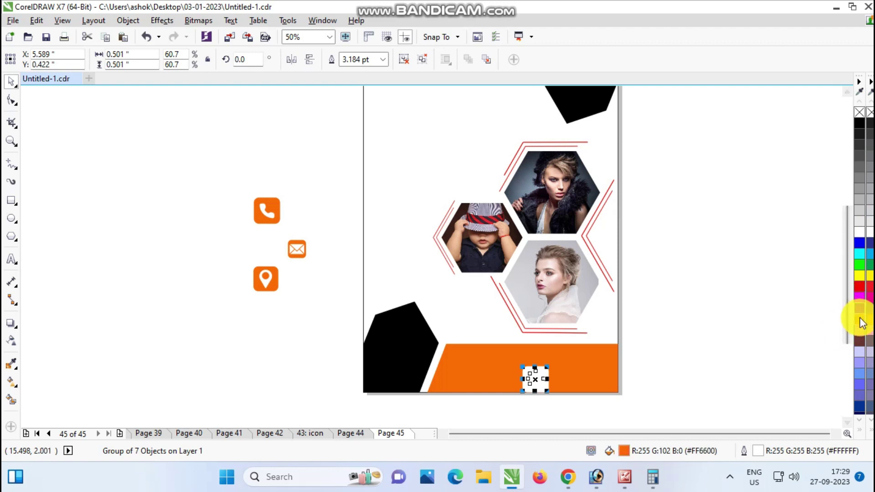
{"action": "right_click", "coordinate": [859, 319]}
{"action": "left_click", "coordinate": [624, 374]}
- Scale the whole globe icon down to about 0.42 inch and place it near the lower edge of the orange footer
{"action": "scroll", "coordinate": [577, 382], "scroll_direction": "up", "scroll_amount": 1}
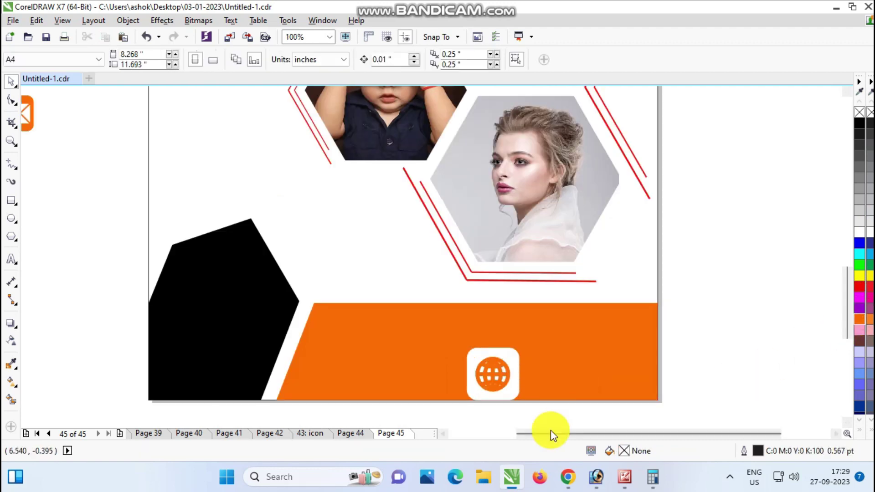
{"action": "left_click_drag", "start_coordinate": [545, 420], "coordinate": [486, 381]}
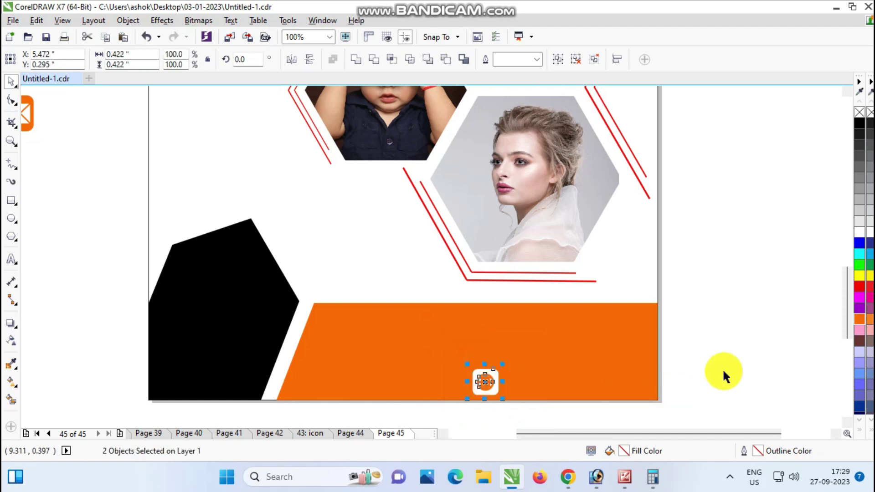
{"action": "left_click", "coordinate": [723, 368]}
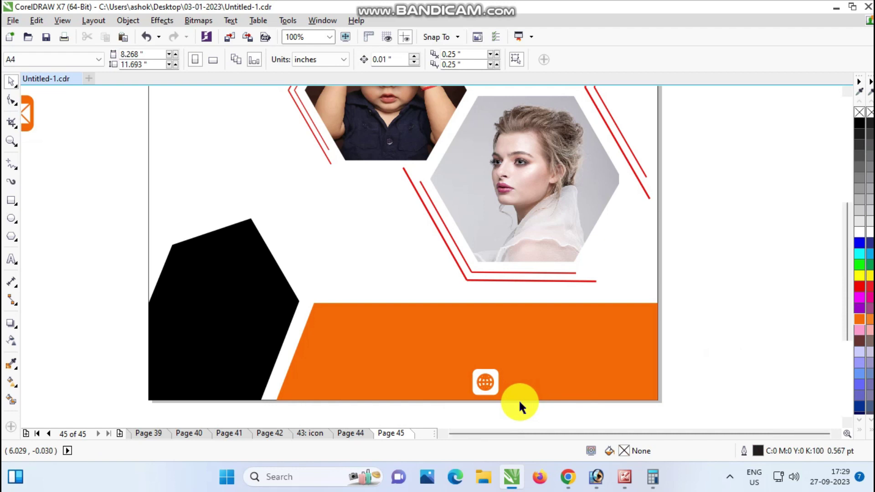
- Move the location pin icon onto the orange footer above the globe icon and scale it to about 0.49 inch
{"action": "scroll", "coordinate": [519, 399], "scroll_direction": "down", "scroll_amount": 1}
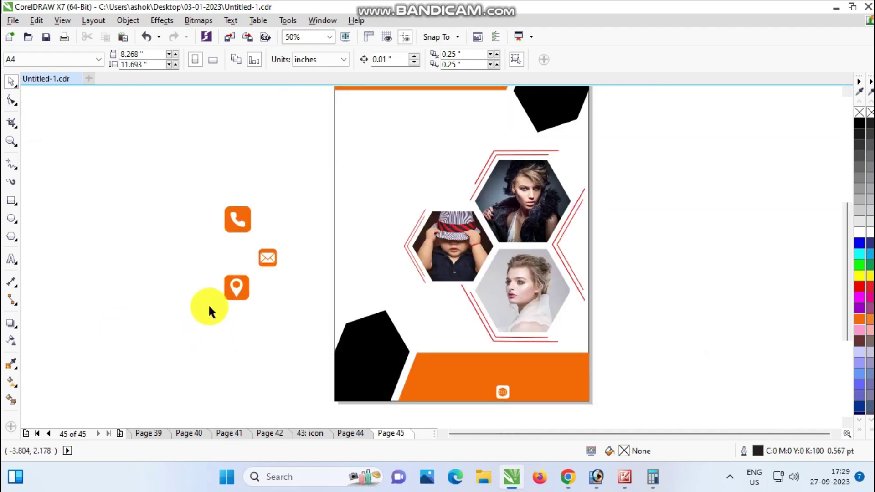
{"action": "left_click_drag", "start_coordinate": [255, 316], "coordinate": [275, 341]}
{"action": "left_click_drag", "start_coordinate": [241, 289], "coordinate": [518, 388]}
{"action": "scroll", "coordinate": [509, 368], "scroll_direction": "up", "scroll_amount": 1}
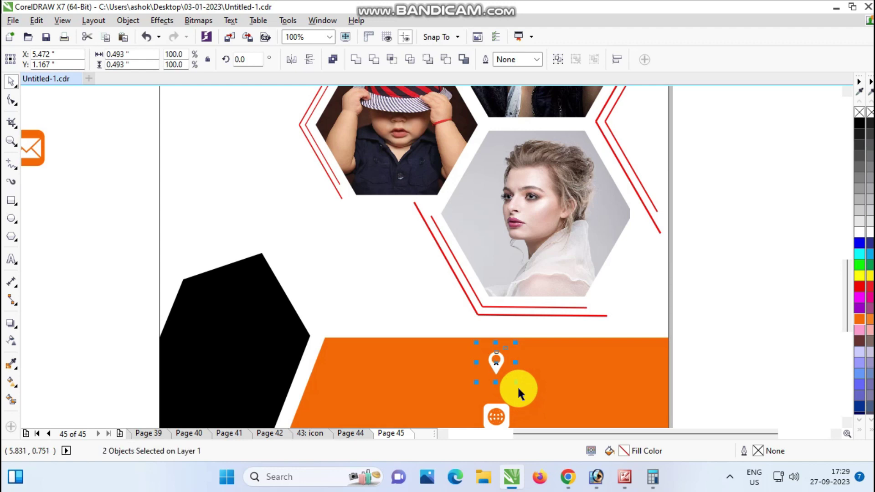
{"action": "left_click", "coordinate": [716, 345]}
- Recolour the globe symbol in the footer black
{"action": "left_click", "coordinate": [496, 416]}
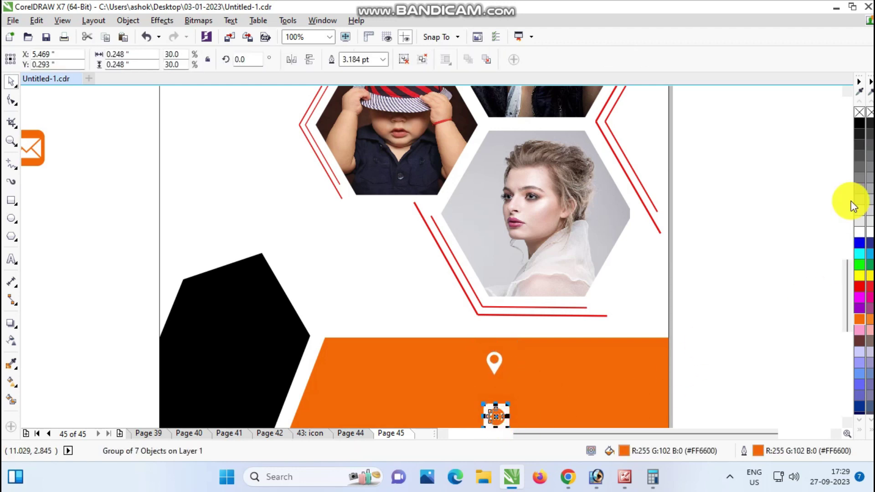
{"action": "left_click", "coordinate": [860, 124]}
{"action": "left_click", "coordinate": [785, 266]}
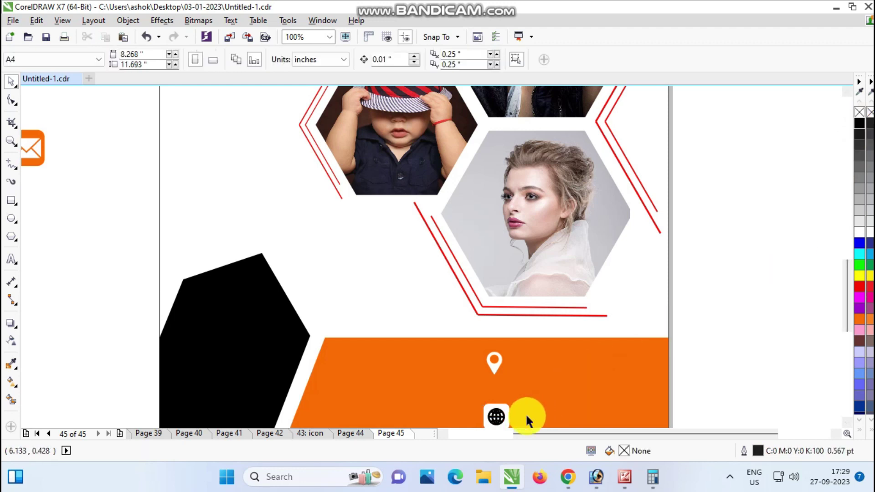
- Fill the location pin icon's rounded square with black and leave it without an outline
{"action": "left_click", "coordinate": [495, 362]}
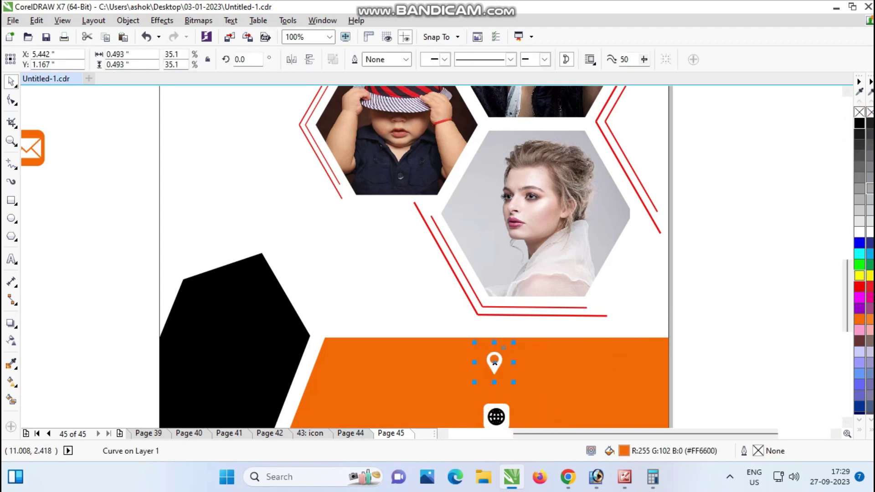
{"action": "right_click", "coordinate": [860, 124]}
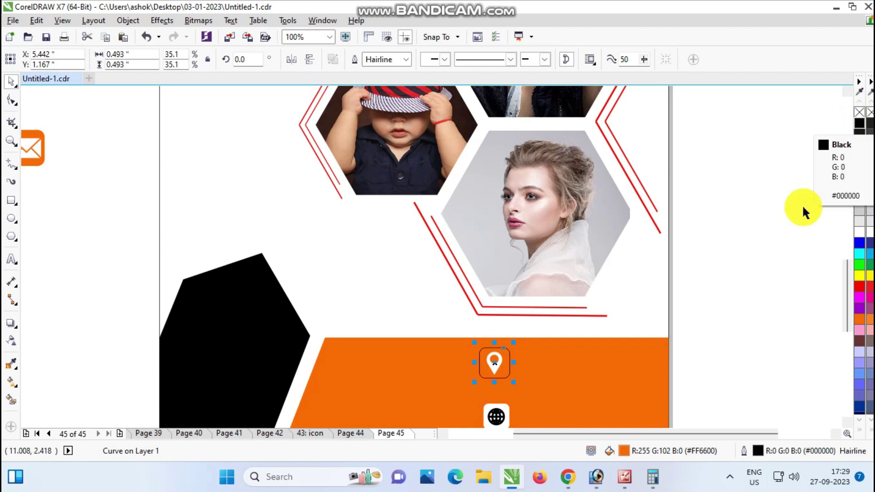
{"action": "key", "text": "ctrl+z"}
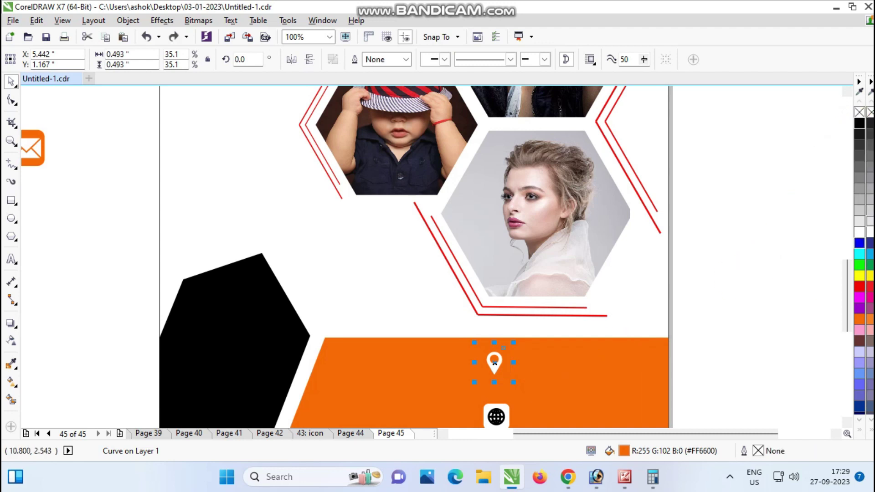
{"action": "left_click", "coordinate": [857, 122]}
{"action": "left_click", "coordinate": [778, 302]}
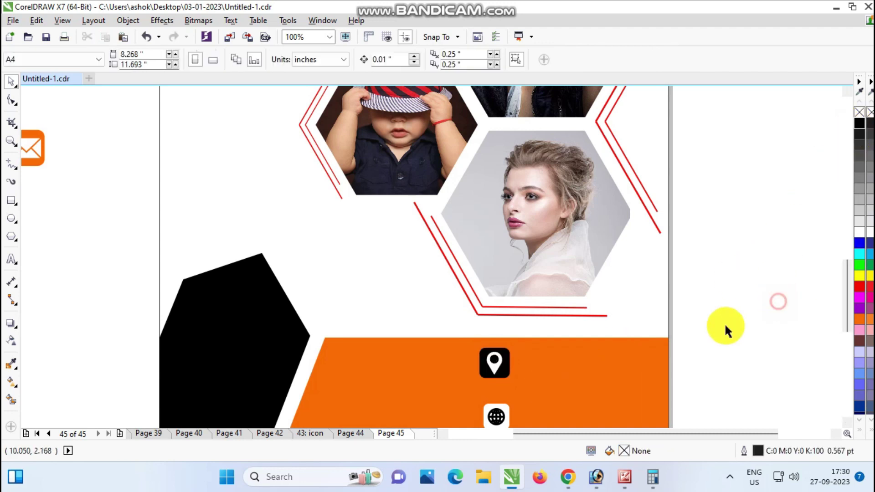
- Fill the globe icon's rounded square with black and recolour the globe symbol white
{"action": "left_click", "coordinate": [500, 417]}
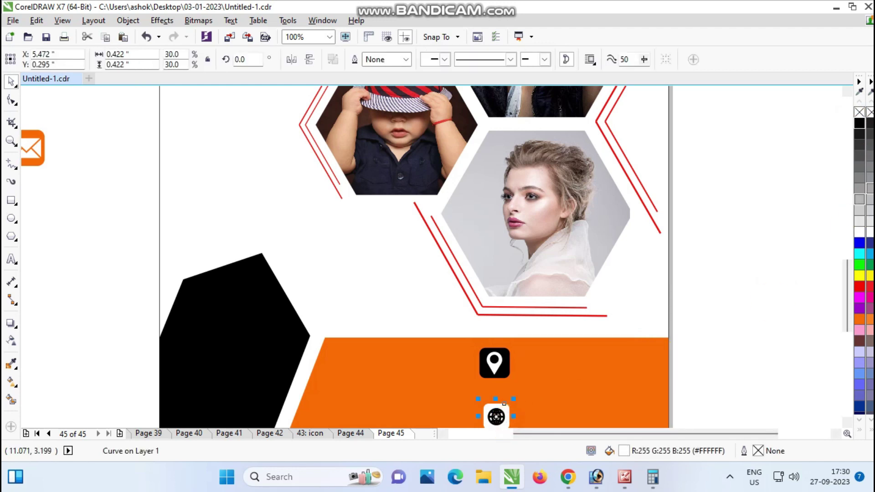
{"action": "left_click", "coordinate": [858, 122]}
{"action": "left_click", "coordinate": [770, 301]}
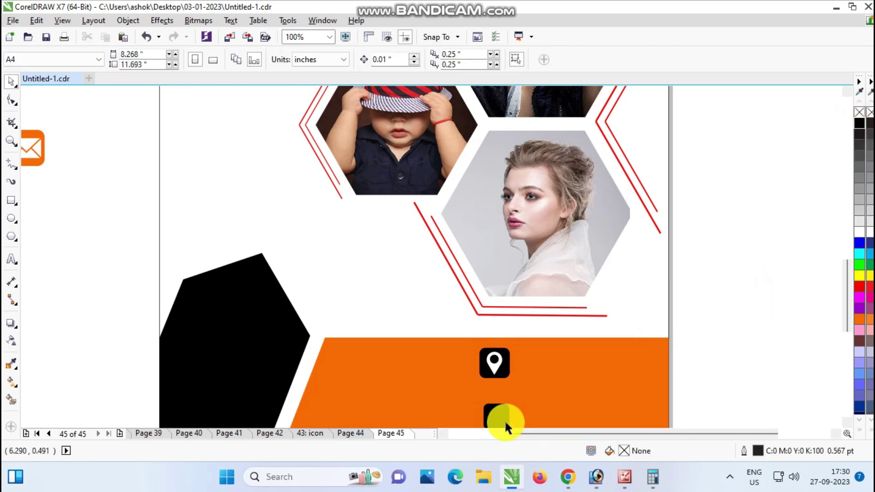
{"action": "left_click", "coordinate": [495, 417]}
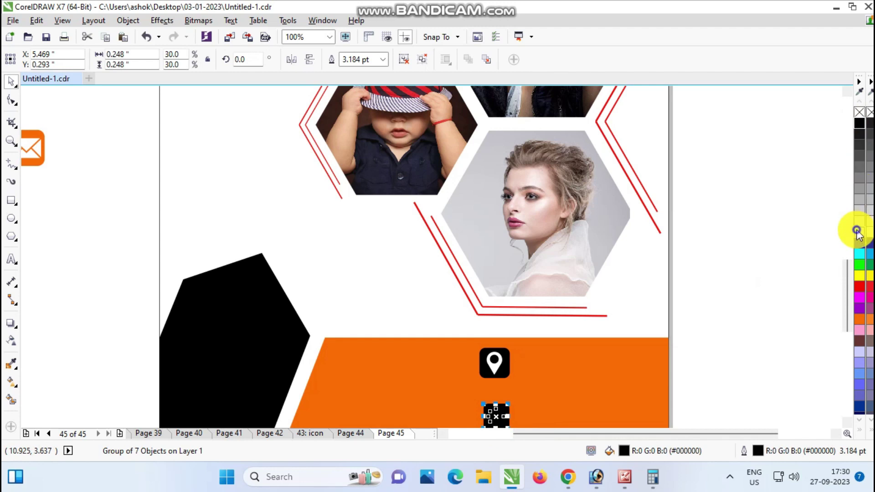
{"action": "left_click", "coordinate": [705, 373]}
- Shrink the location pin icon to about 0.4 inch, line it up above the globe icon, and save the document
{"action": "scroll", "coordinate": [704, 383], "scroll_direction": "down", "scroll_amount": 1}
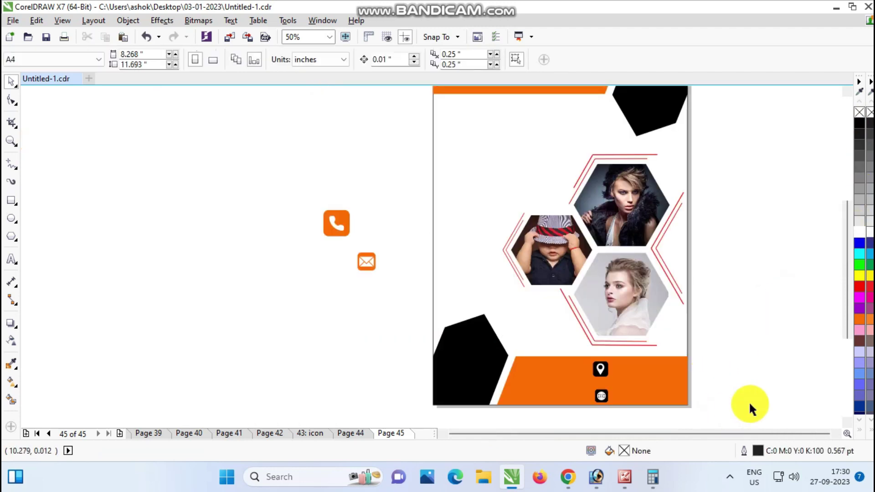
{"action": "scroll", "coordinate": [749, 401], "scroll_direction": "up", "scroll_amount": 1}
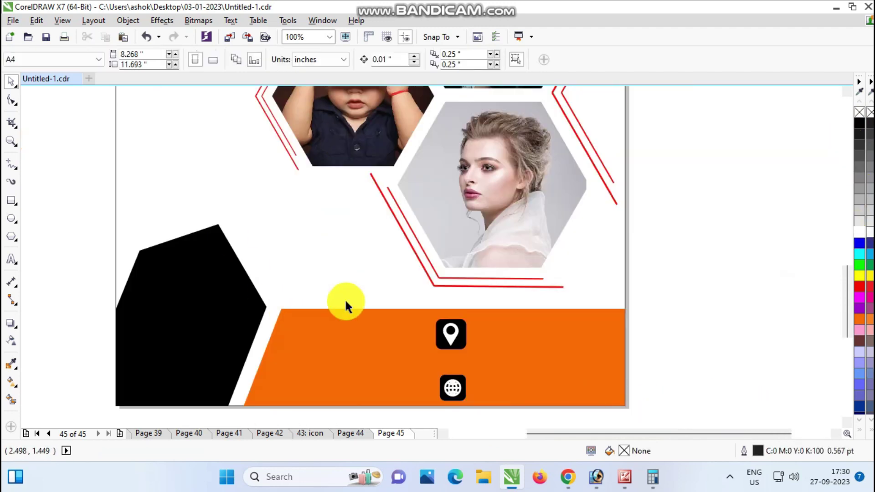
{"action": "left_click_drag", "start_coordinate": [497, 355], "coordinate": [374, 300]}
{"action": "left_click_drag", "start_coordinate": [432, 317], "coordinate": [434, 324]}
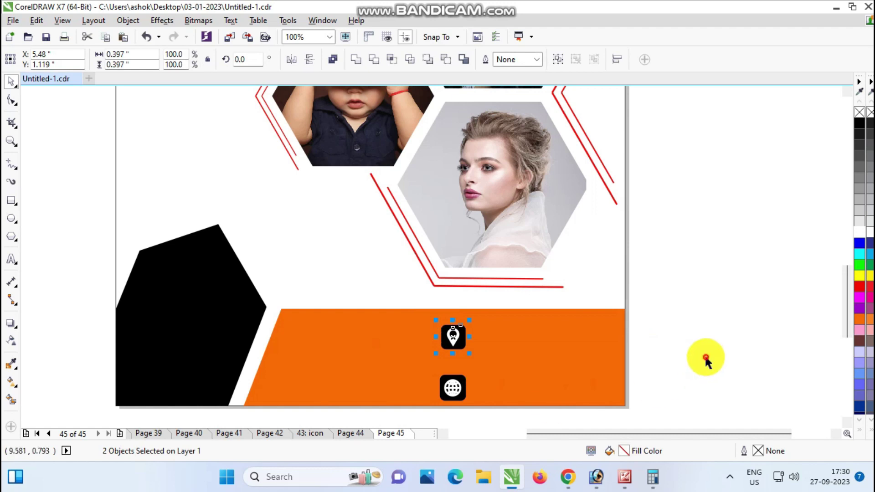
{"action": "left_click", "coordinate": [680, 393]}
{"action": "left_click_drag", "start_coordinate": [685, 412], "coordinate": [408, 304]}
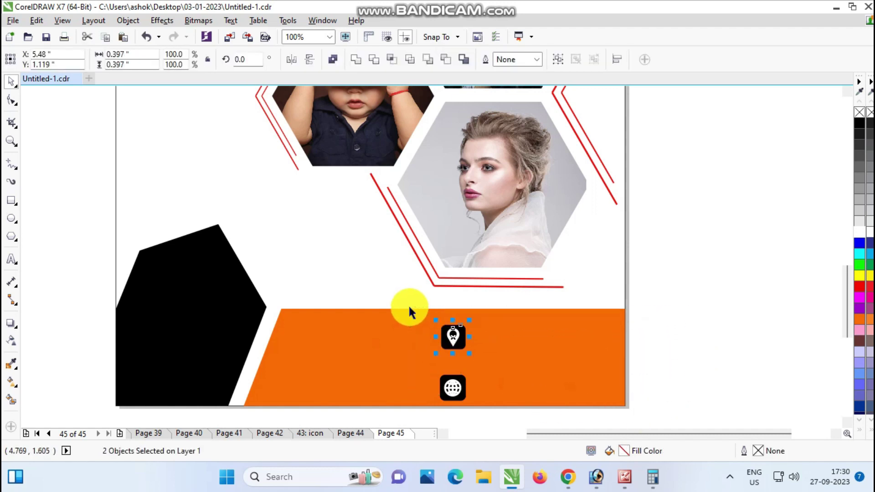
{"action": "left_click", "coordinate": [711, 354]}
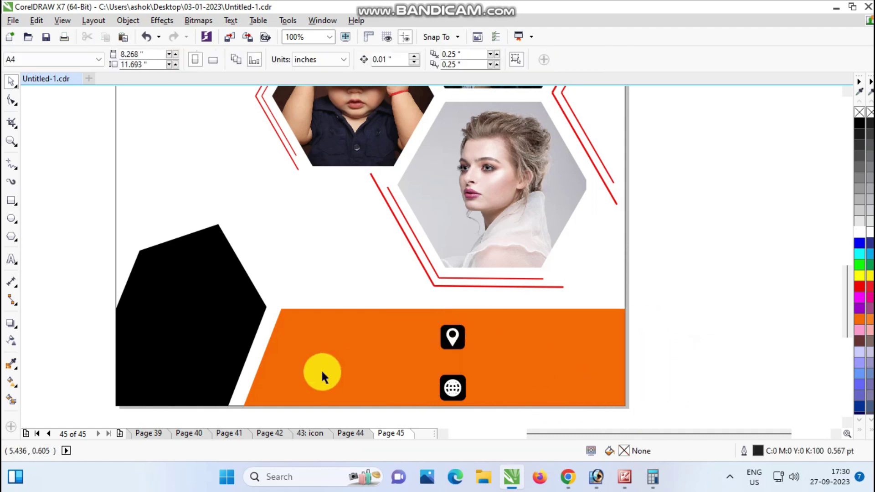
{"action": "key", "text": "ctrl+s"}
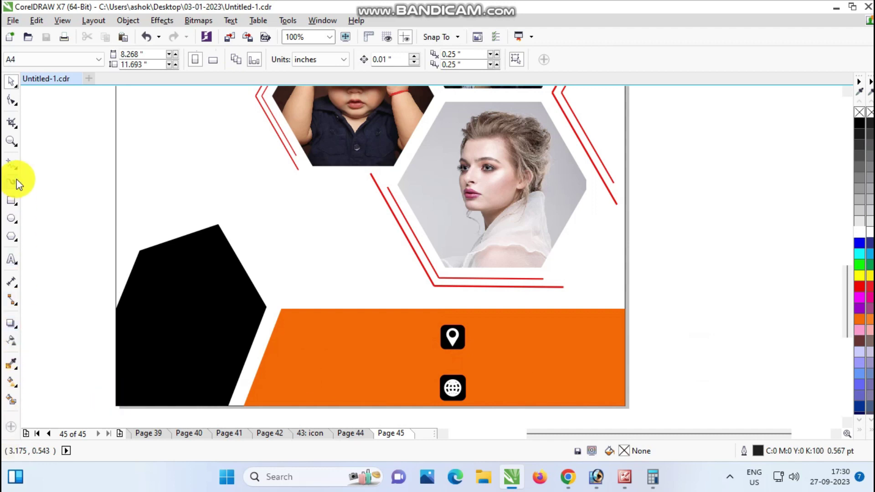
- Add two lines of placeholder text, "YOUR ADD." and "city, pin 000000", beside the footer's location pin icon
{"action": "left_click", "coordinate": [11, 259]}
{"action": "left_click", "coordinate": [494, 342]}
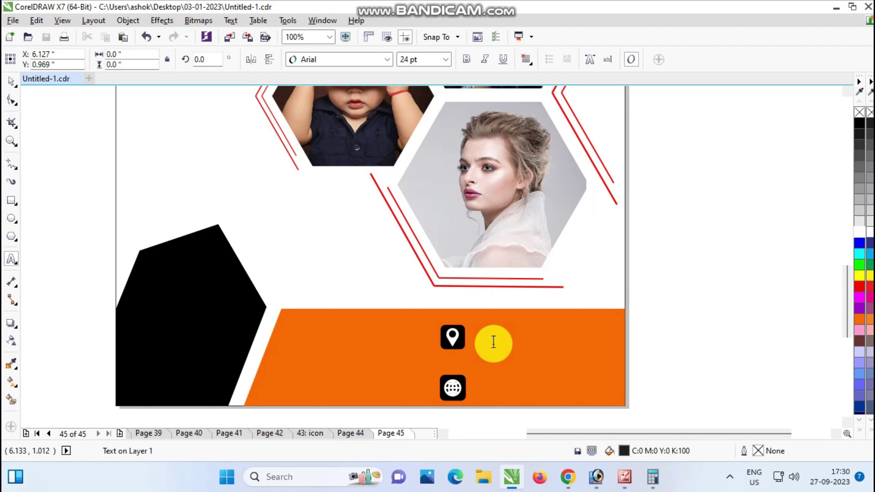
{"action": "type", "text": "YOUR ADDR"}
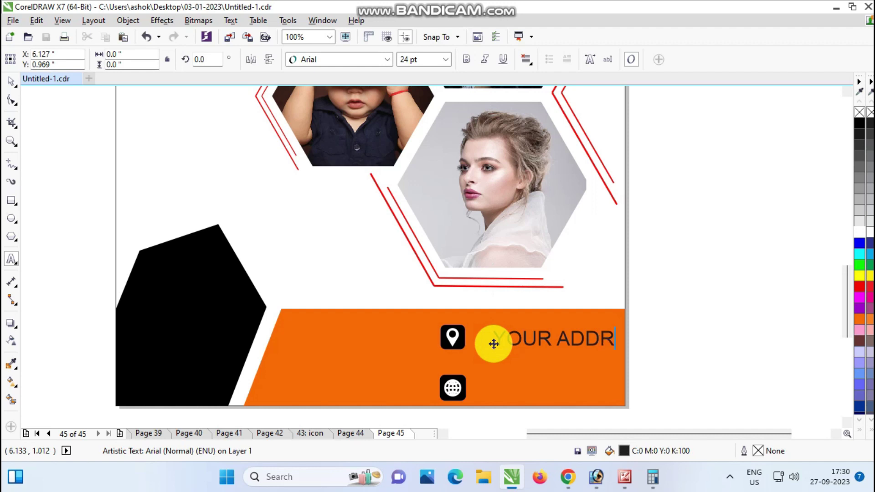
{"action": "key", "text": "BackSpace"}
{"action": "type", "text": "city,"}
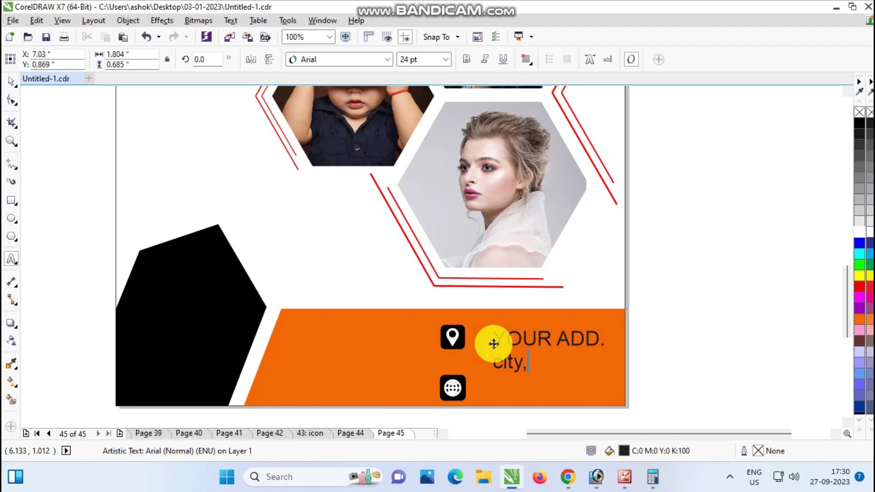
{"action": "type", "text": " pin 000000"}
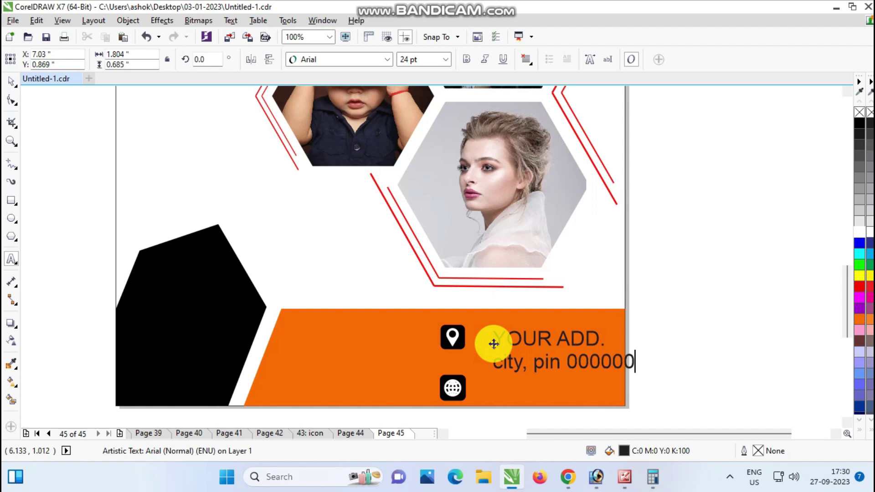
- Shrink the address text beside the location pin to about 14.8 pt and make it bold
{"action": "left_click", "coordinate": [11, 81]}
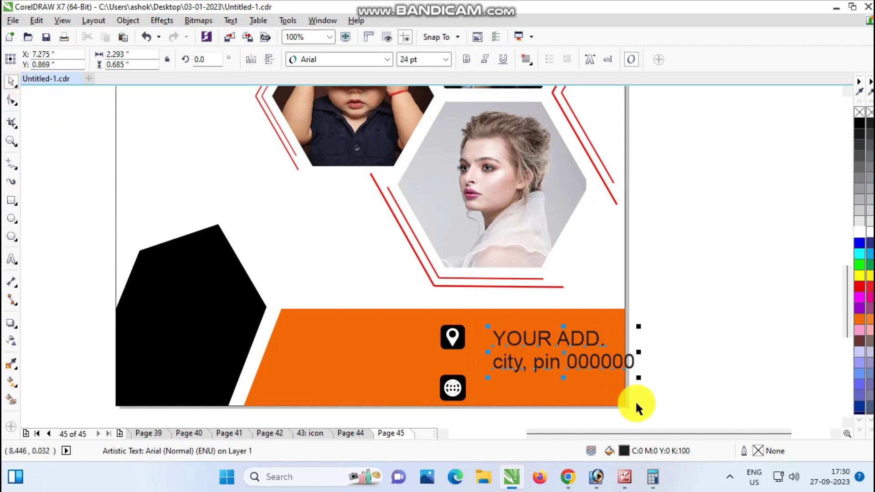
{"action": "left_click_drag", "start_coordinate": [637, 377], "coordinate": [606, 360]}
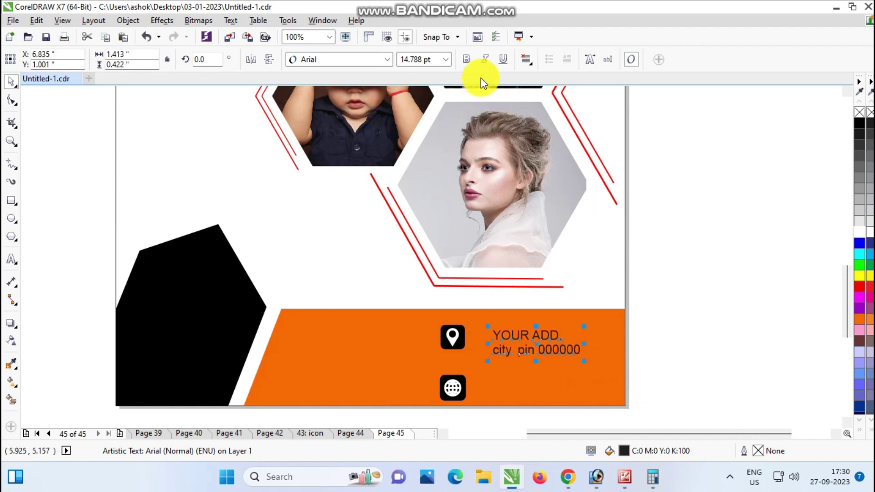
{"action": "left_click", "coordinate": [471, 60]}
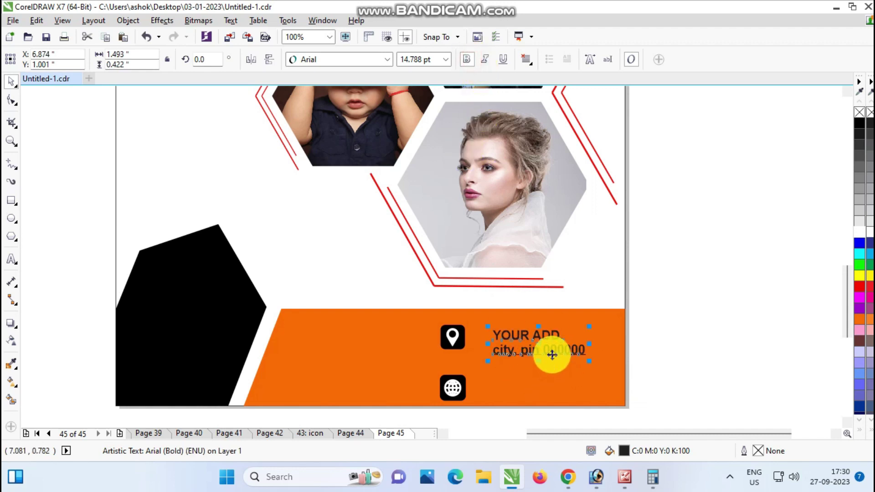
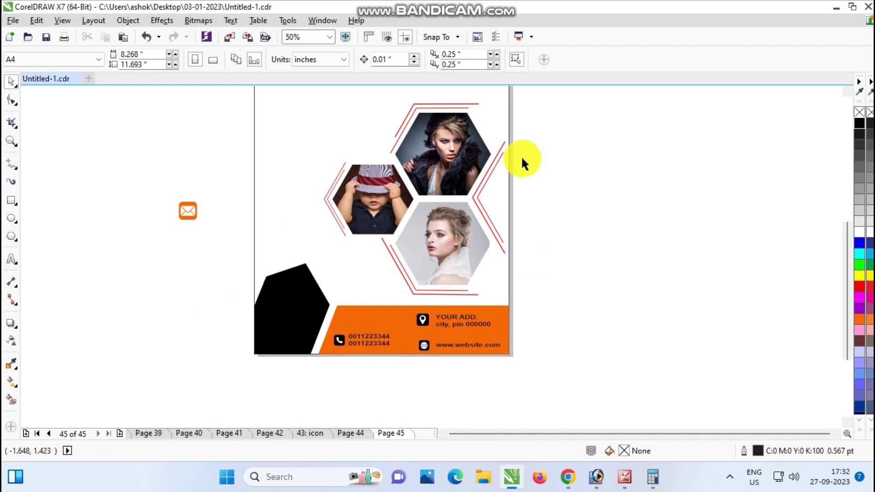
- Add the heading "FASHION STYLE" on two lines in the empty area below the orange header
{"action": "left_click", "coordinate": [847, 209]}
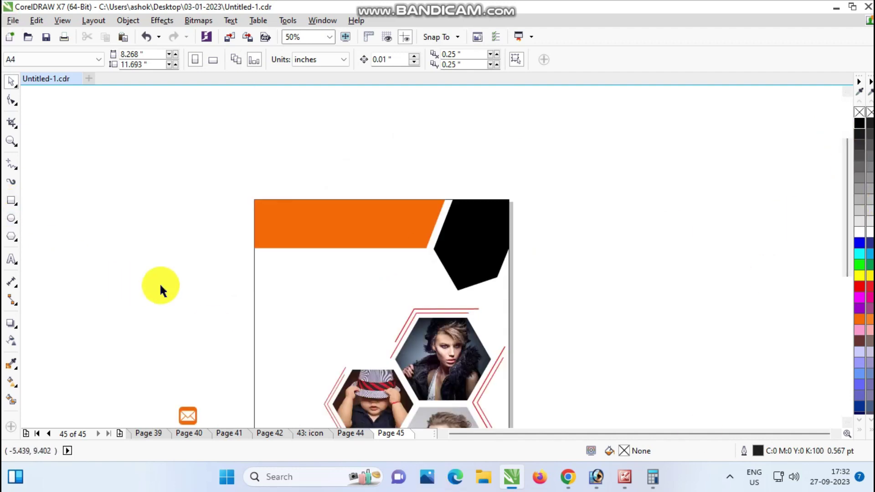
{"action": "key", "text": "z"}
{"action": "left_click_drag", "start_coordinate": [227, 246], "coordinate": [435, 373]}
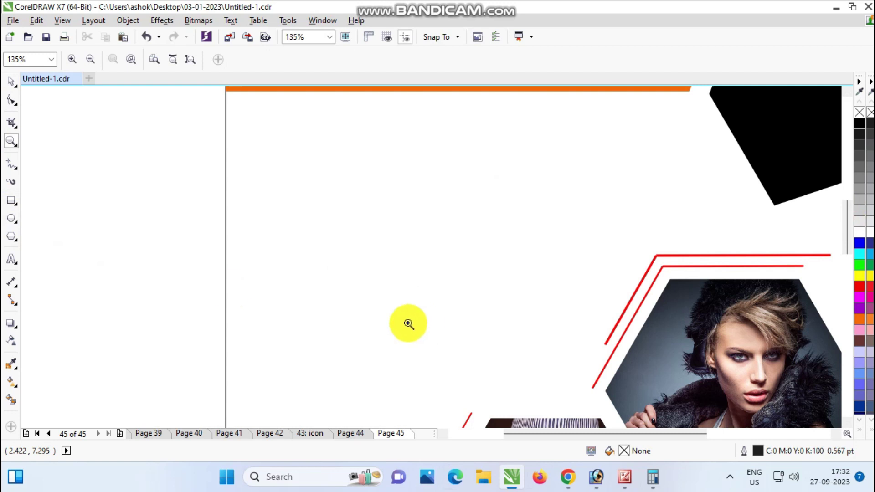
{"action": "left_click", "coordinate": [11, 259]}
{"action": "left_click", "coordinate": [364, 224]}
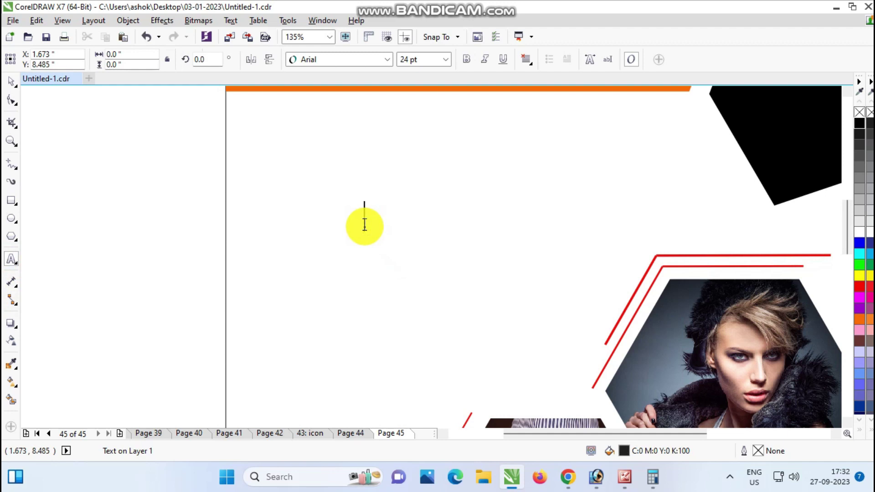
{"action": "type", "text": "P"}
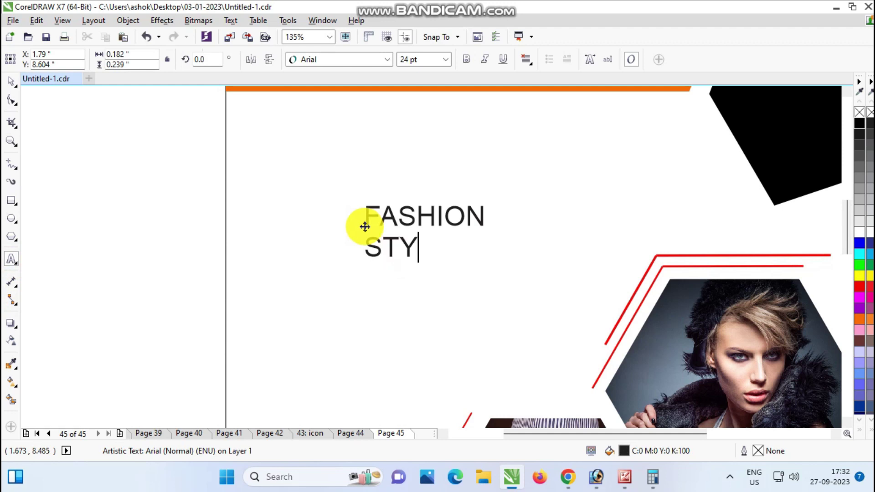
{"action": "left_click", "coordinate": [361, 225]}
{"action": "left_click", "coordinate": [11, 85]}
- Shift the FASHION STYLE heading toward the page's left edge and set its font to Arial Black
{"action": "scroll", "coordinate": [362, 256], "scroll_direction": "down", "scroll_amount": 3}
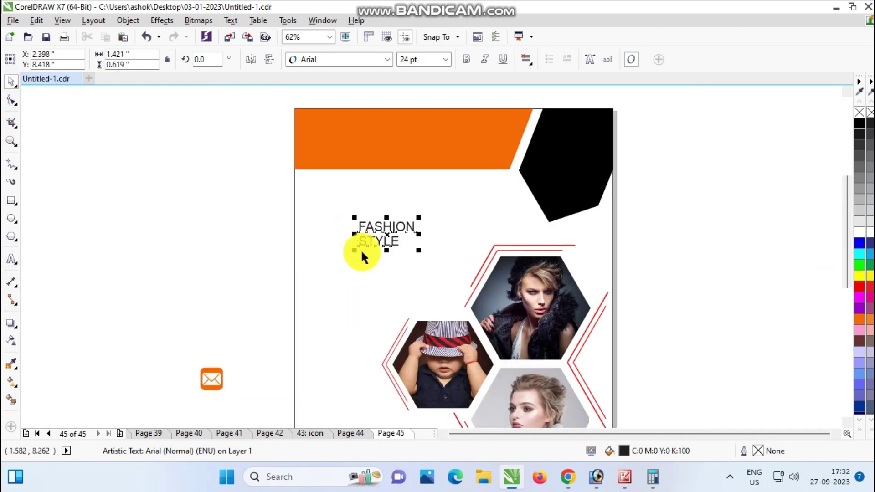
{"action": "left_click_drag", "start_coordinate": [385, 240], "coordinate": [363, 249]}
{"action": "left_click", "coordinate": [466, 60]}
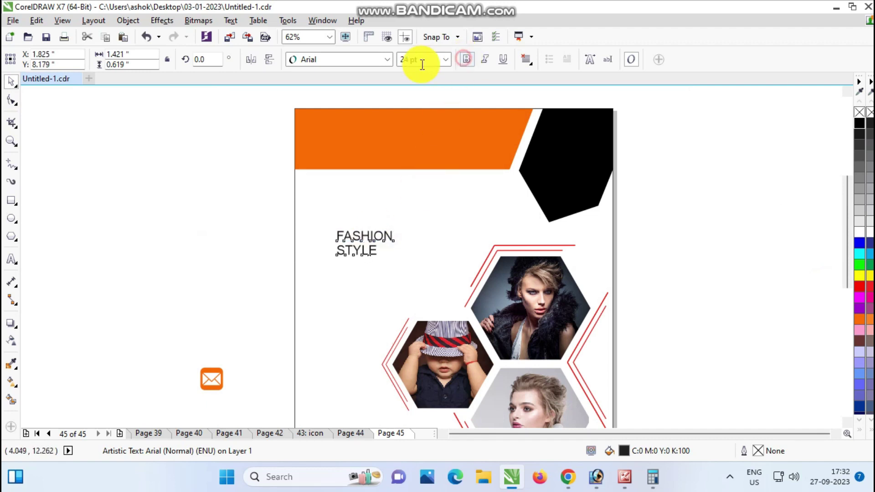
{"action": "left_click", "coordinate": [388, 59]}
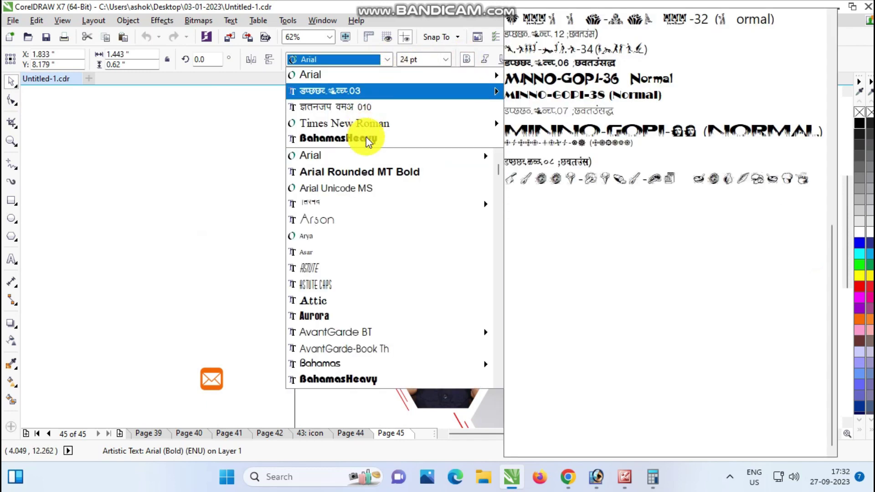
{"action": "mouse_move", "coordinate": [381, 155]}
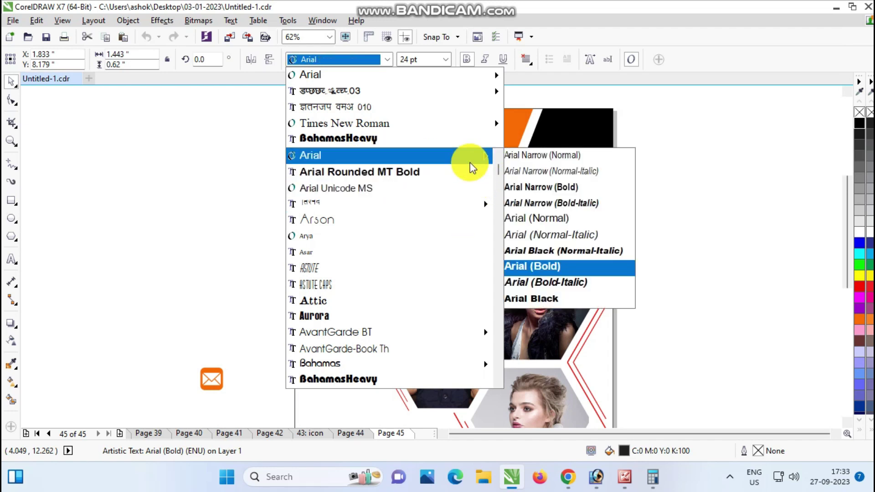
{"action": "left_click", "coordinate": [537, 298]}
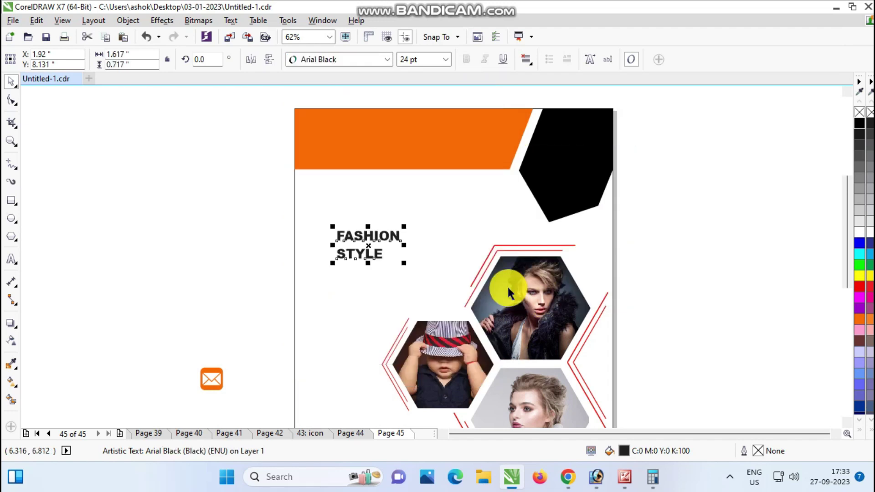
- Enlarge the FASHION STYLE heading to about 54 pt and place it just under the orange header
{"action": "left_click", "coordinate": [405, 264]}
{"action": "left_click_drag", "start_coordinate": [404, 264], "coordinate": [485, 301]}
{"action": "left_click_drag", "start_coordinate": [410, 244], "coordinate": [385, 208]}
{"action": "left_click", "coordinate": [160, 236]}
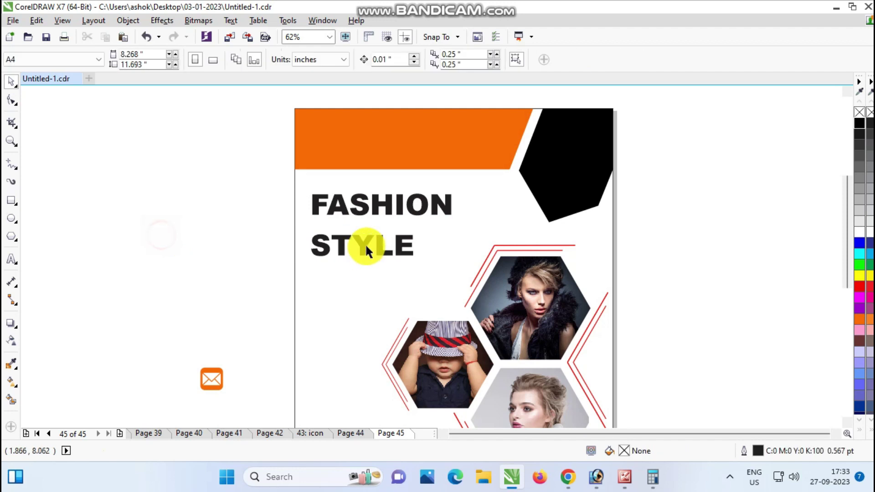
- Recolour only the word STYLE in the heading orange
{"action": "double_click", "coordinate": [363, 242]}
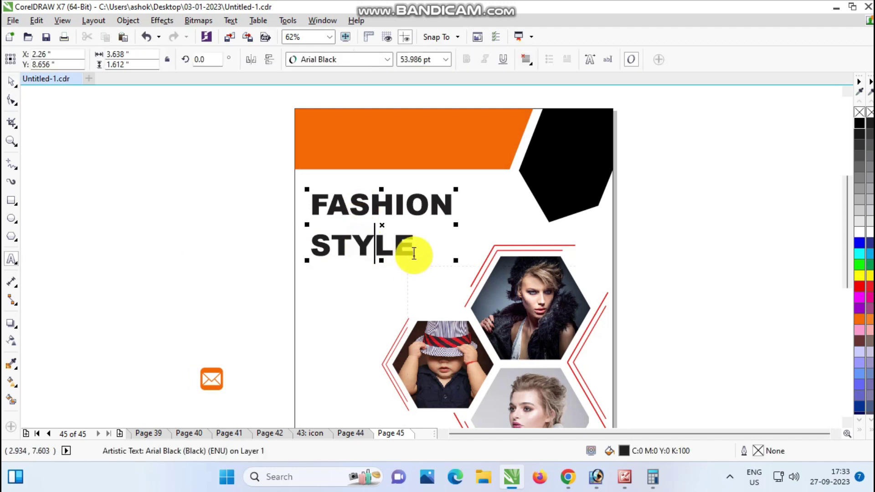
{"action": "left_click_drag", "start_coordinate": [412, 251], "coordinate": [297, 246]}
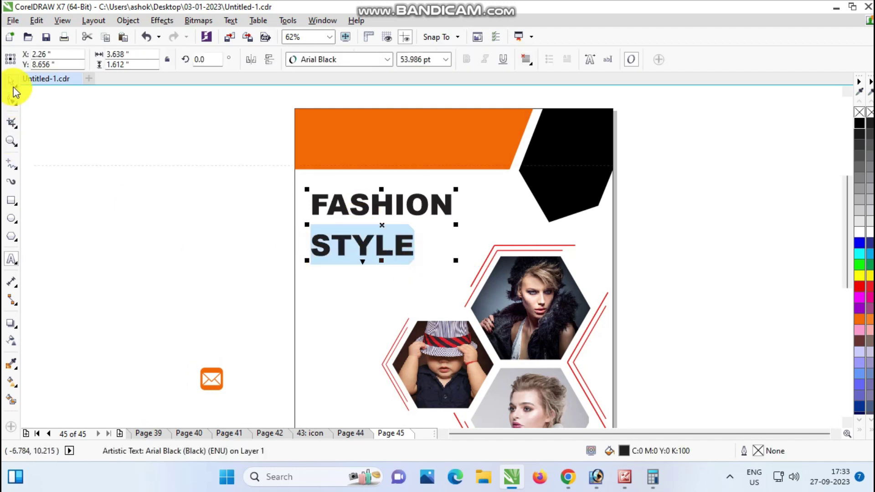
{"action": "left_click", "coordinate": [858, 319]}
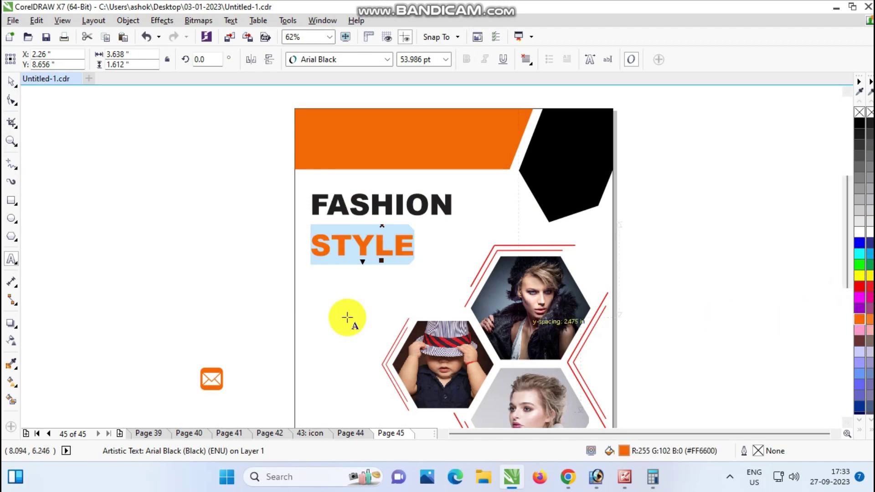
{"action": "left_click", "coordinate": [12, 83]}
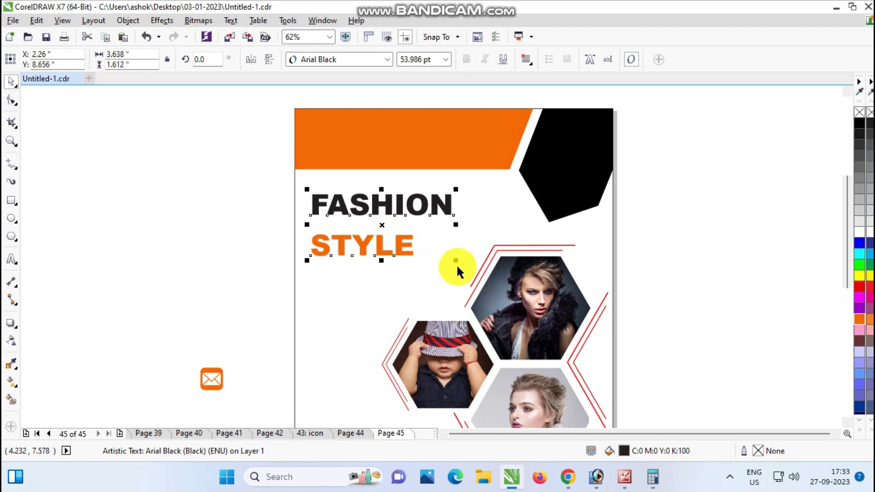
- Enlarge the two-line heading slightly so it fills more of the space under the header
{"action": "left_click_drag", "start_coordinate": [458, 261], "coordinate": [484, 283]}
{"action": "left_click", "coordinate": [94, 186]}
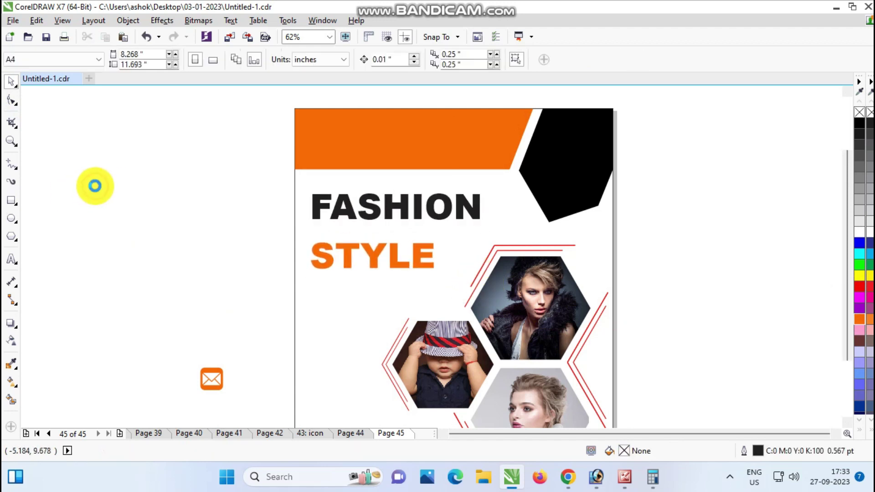
{"action": "scroll", "coordinate": [94, 186], "scroll_direction": "down", "scroll_amount": 2}
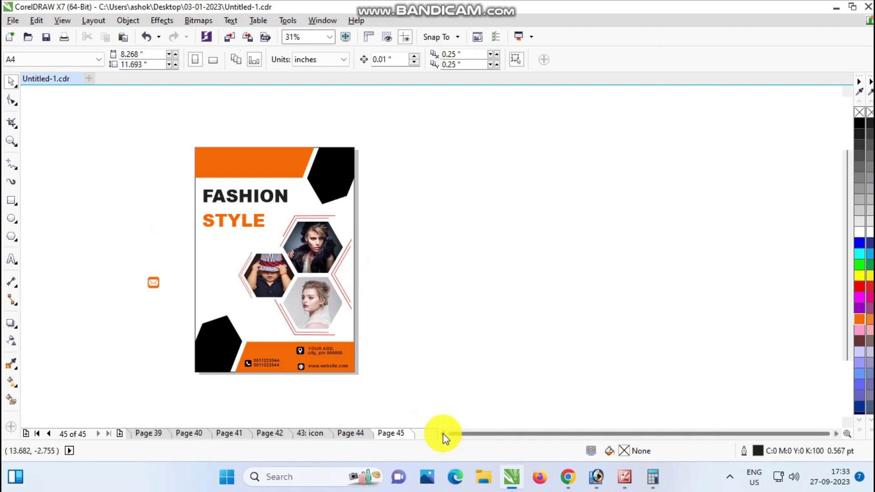
{"action": "left_click", "coordinate": [443, 433]}
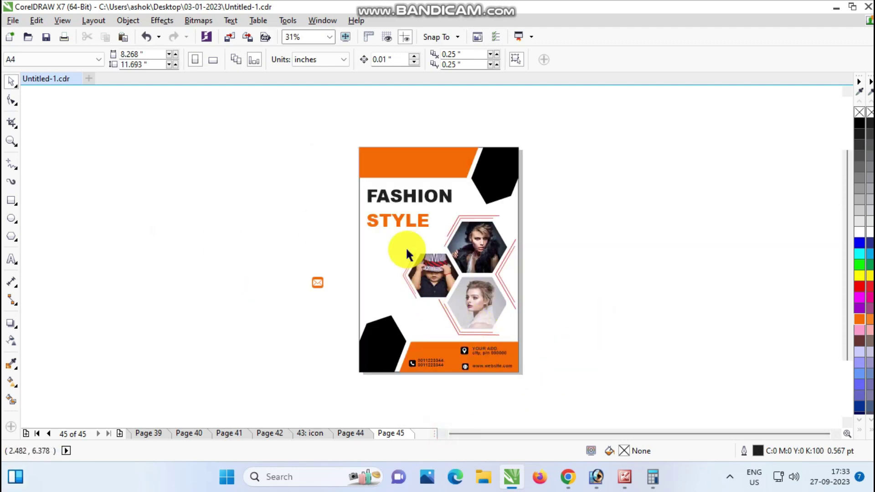
{"action": "scroll", "coordinate": [406, 247], "scroll_direction": "up", "scroll_amount": 1}
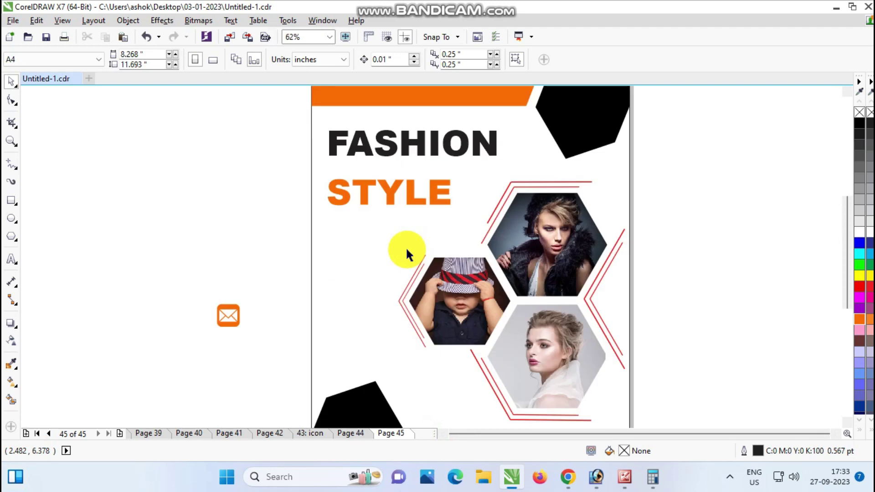
- Switch to Chrome, search for "lorem ipsum" in a new tab, and open the lipsum.com generator page
{"action": "left_click", "coordinate": [567, 478]}
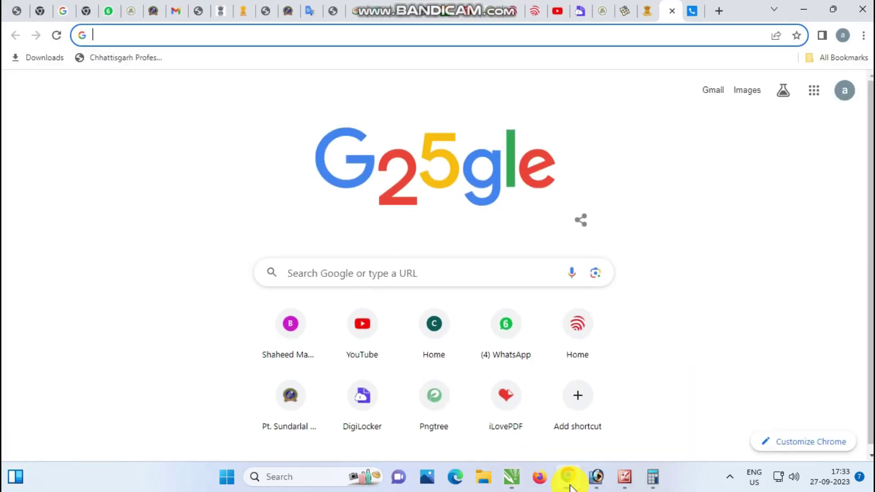
{"action": "left_click", "coordinate": [723, 11]}
{"action": "left_click", "coordinate": [606, 40]}
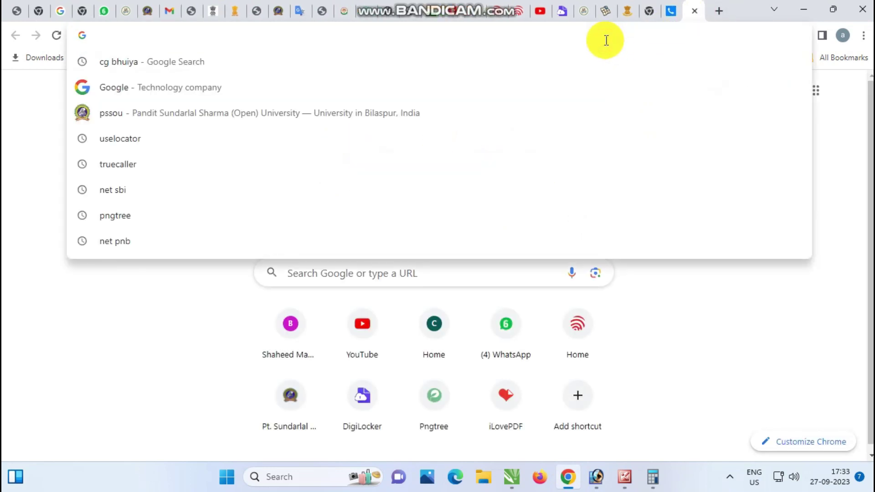
{"action": "type", "text": "LO"}
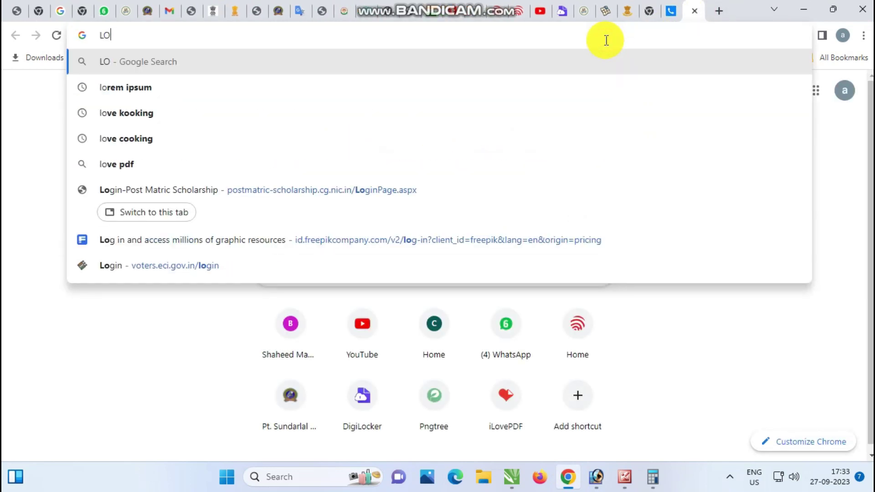
{"action": "key", "text": "Down"}
{"action": "key", "text": "Return"}
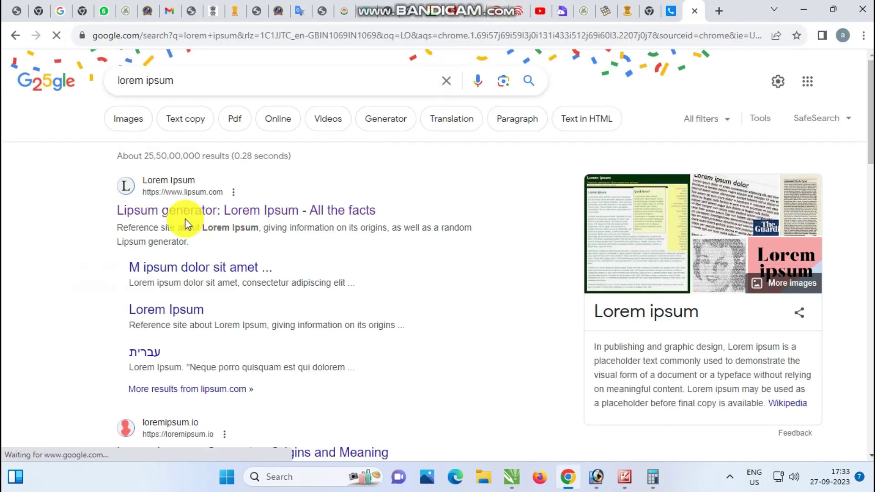
{"action": "left_click", "coordinate": [185, 213]}
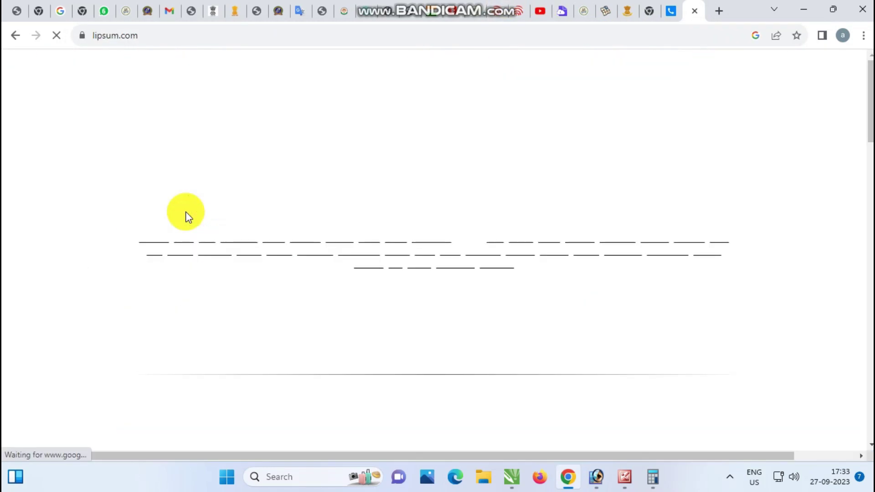
- Copy the opening sentences of the "What is Lorem Ipsum?" section, through "make a type specimen book."
{"action": "scroll", "coordinate": [237, 264], "scroll_direction": "down", "scroll_amount": 5}
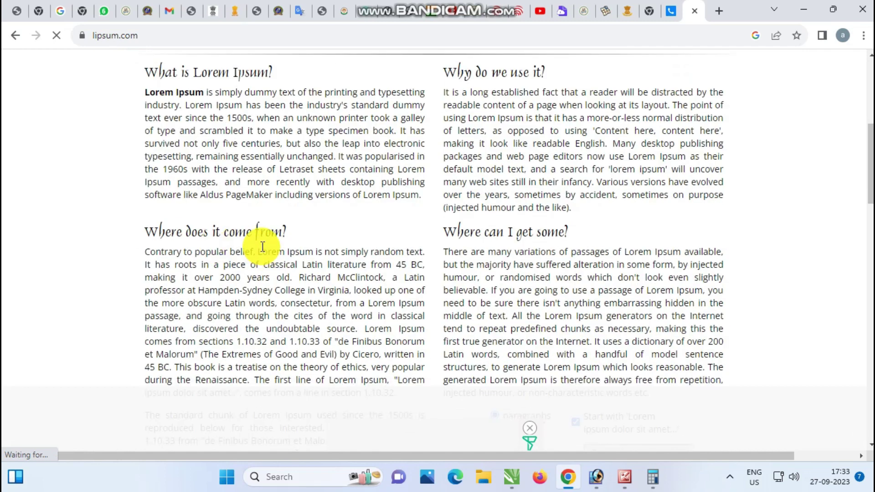
{"action": "left_click_drag", "start_coordinate": [146, 156], "coordinate": [399, 199]}
{"action": "key", "text": "ctrl+c"}
- Switch to CorelDRAW, paste the copied paragraph left of the page, and resize its frame to about 4.39 by 1.47 inches
{"action": "left_click", "coordinate": [511, 477]}
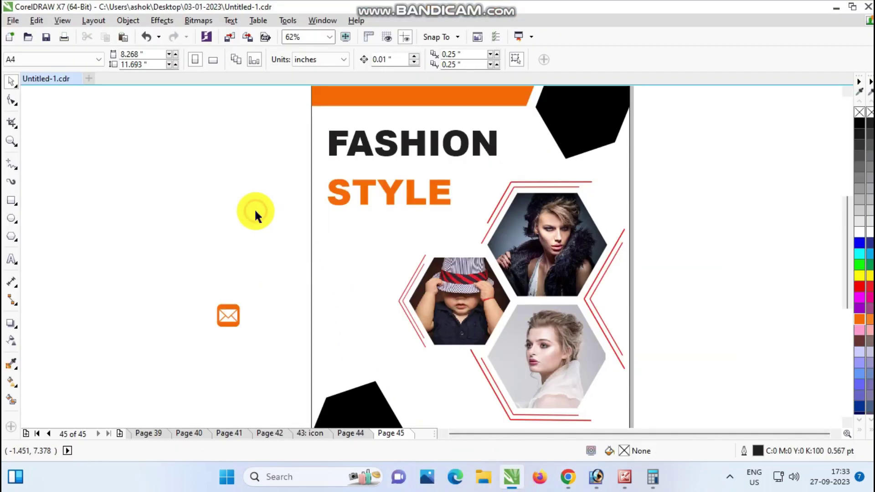
{"action": "key", "text": "ctrl+v"}
{"action": "left_click_drag", "start_coordinate": [361, 269], "coordinate": [202, 216]}
{"action": "left_click_drag", "start_coordinate": [475, 219], "coordinate": [324, 234]}
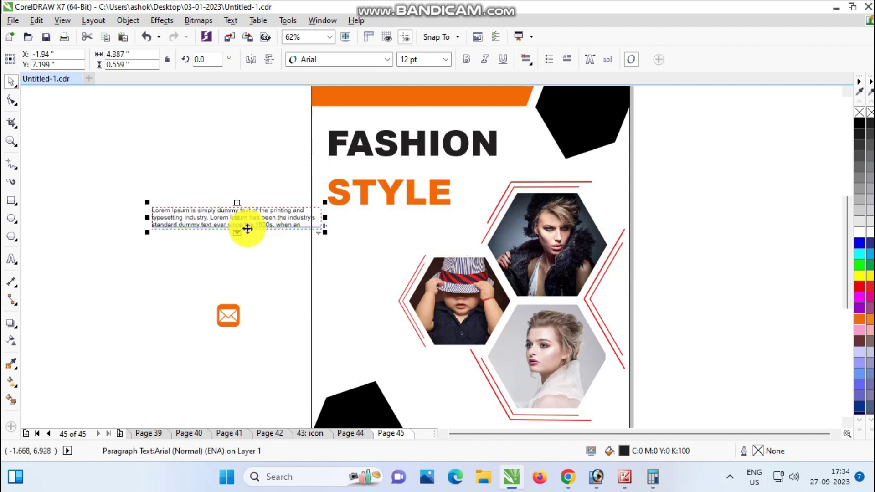
{"action": "left_click_drag", "start_coordinate": [236, 235], "coordinate": [237, 268]}
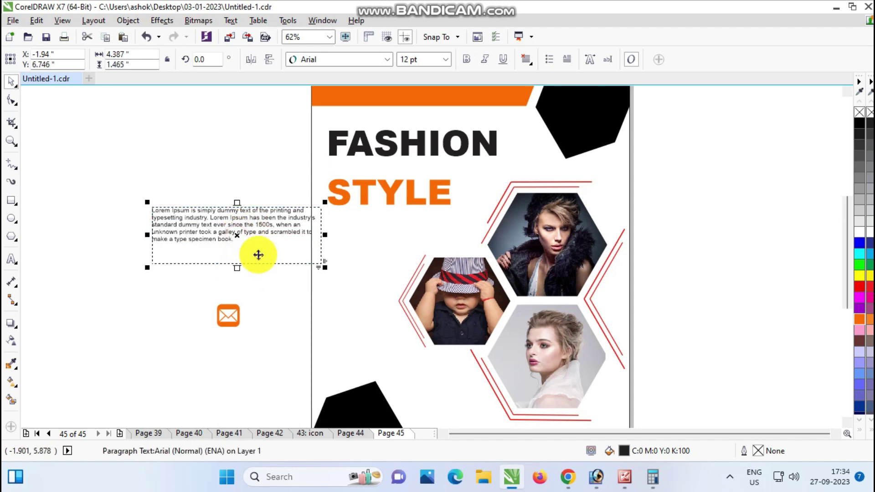
- Make the pasted Lorem Ipsum paragraph bold and set its font size to 16 pt
{"action": "left_click", "coordinate": [463, 61]}
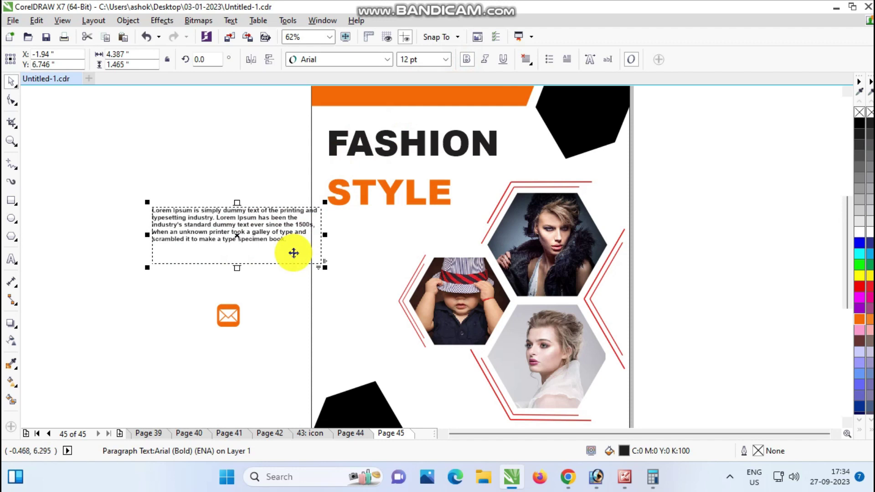
{"action": "left_click", "coordinate": [433, 60]}
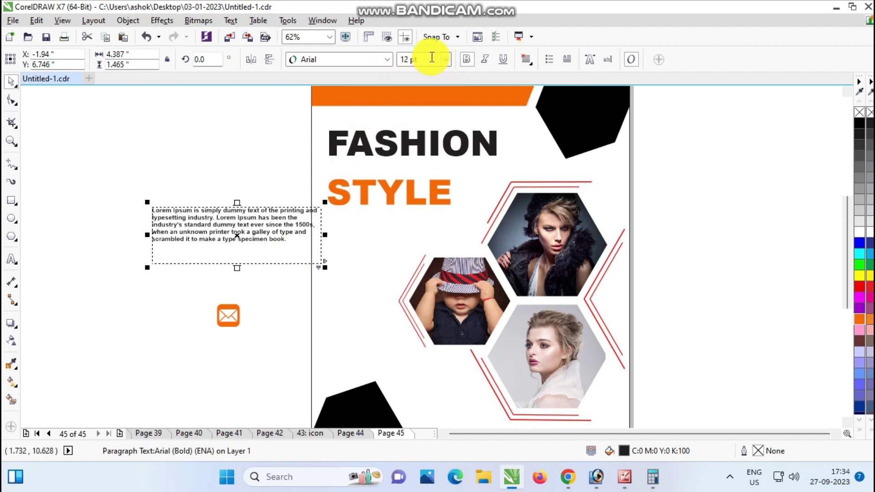
{"action": "key", "text": "ctrl+a"}
{"action": "type", "text": "16"}
{"action": "key", "text": "Return"}
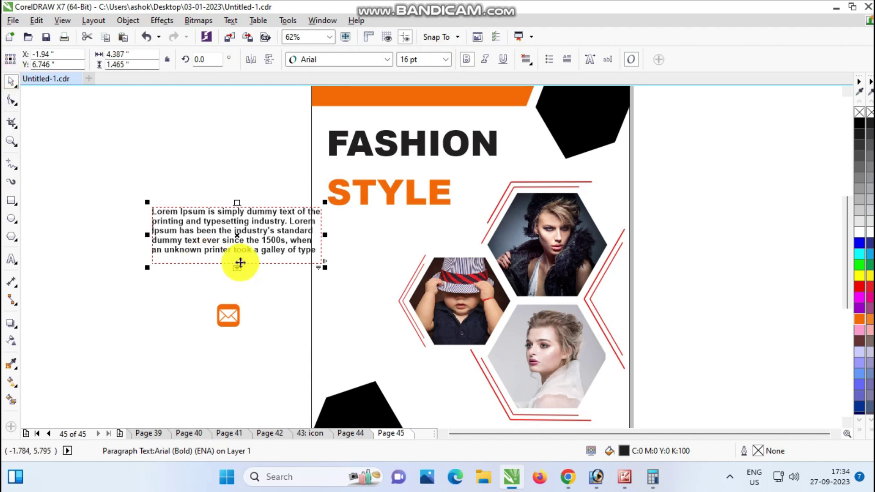
- Raise the FASHION STYLE heading slightly and fit the paragraph frame beneath STYLE at about 3.79 by 0.97 inches, aligned with the heading's left edge
{"action": "left_click_drag", "start_coordinate": [239, 238], "coordinate": [360, 254]}
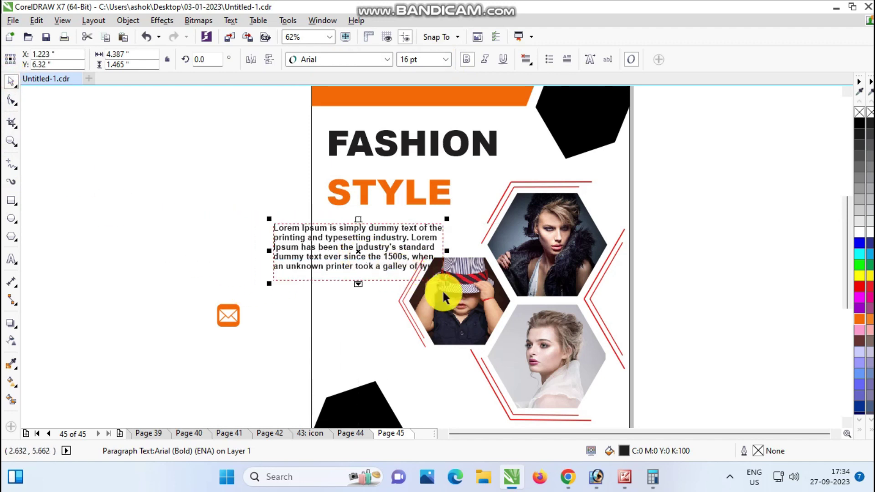
{"action": "left_click_drag", "start_coordinate": [446, 284], "coordinate": [434, 243]}
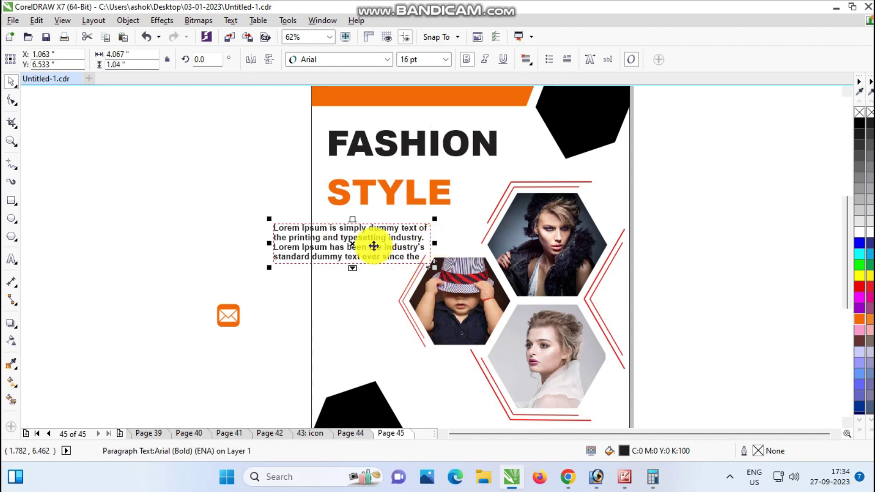
{"action": "left_click", "coordinate": [402, 184]}
{"action": "left_click_drag", "start_coordinate": [391, 191], "coordinate": [387, 182]}
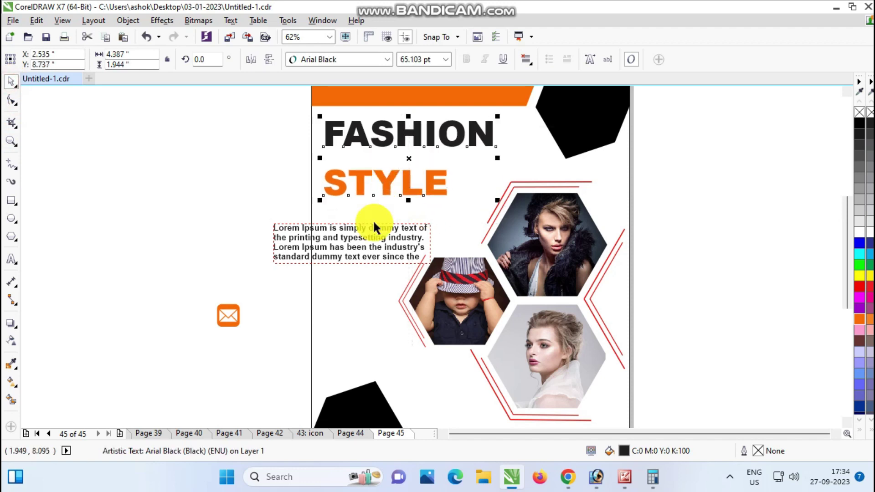
{"action": "left_click_drag", "start_coordinate": [351, 242], "coordinate": [386, 232]}
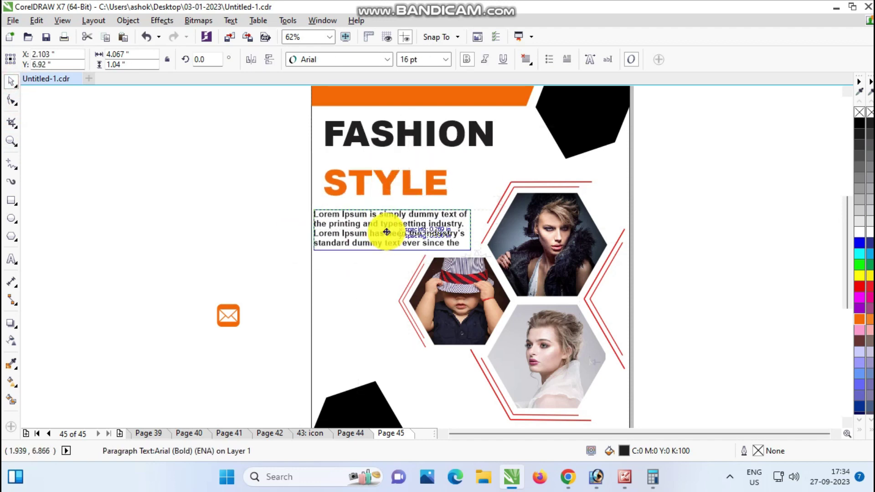
{"action": "left_click_drag", "start_coordinate": [310, 250], "coordinate": [321, 252]}
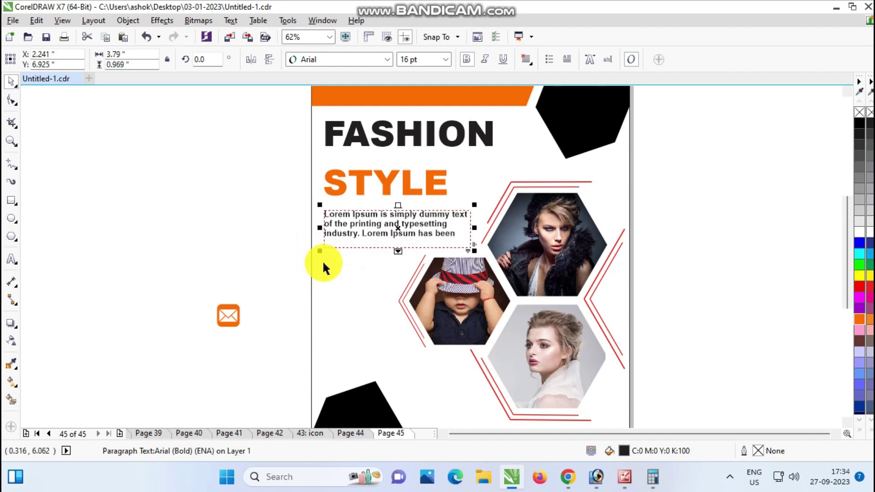
{"action": "left_click", "coordinate": [11, 260]}
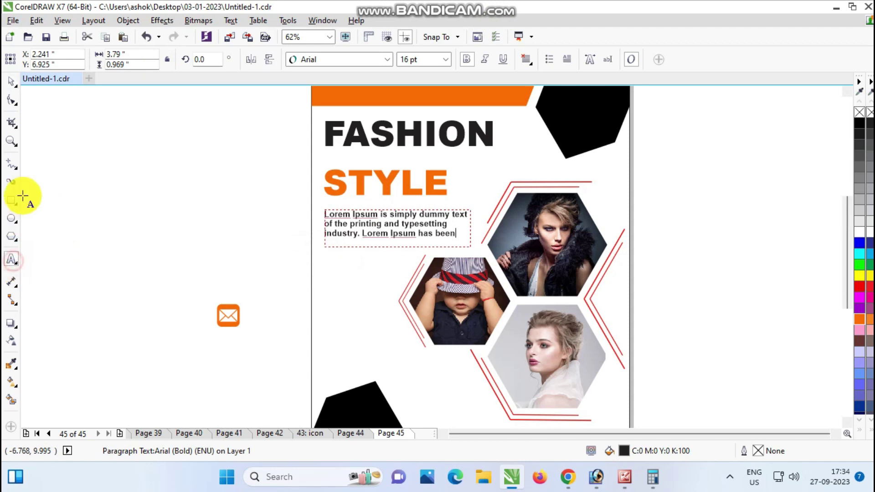
{"action": "left_click", "coordinate": [12, 163]}
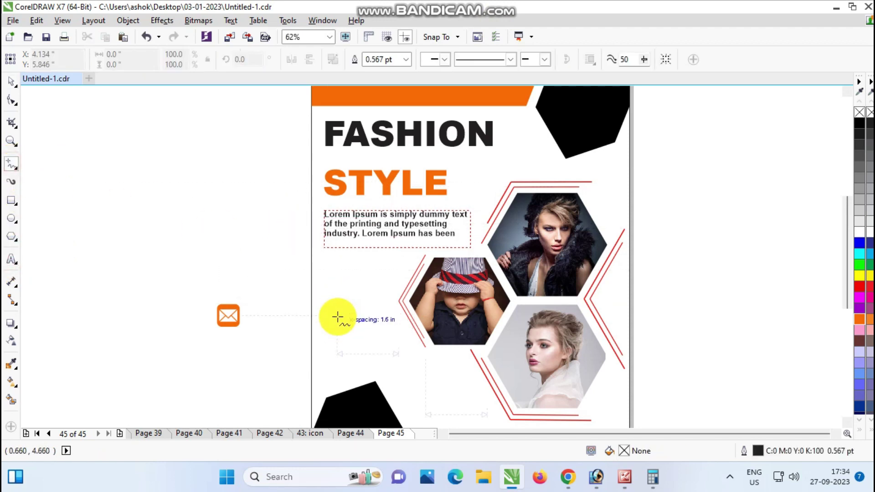
{"action": "left_click", "coordinate": [10, 85]}
- Select the three photo hexagons with their red chevrons and nudge them together slightly down and to the left
{"action": "scroll", "coordinate": [319, 245], "scroll_direction": "down", "scroll_amount": 2}
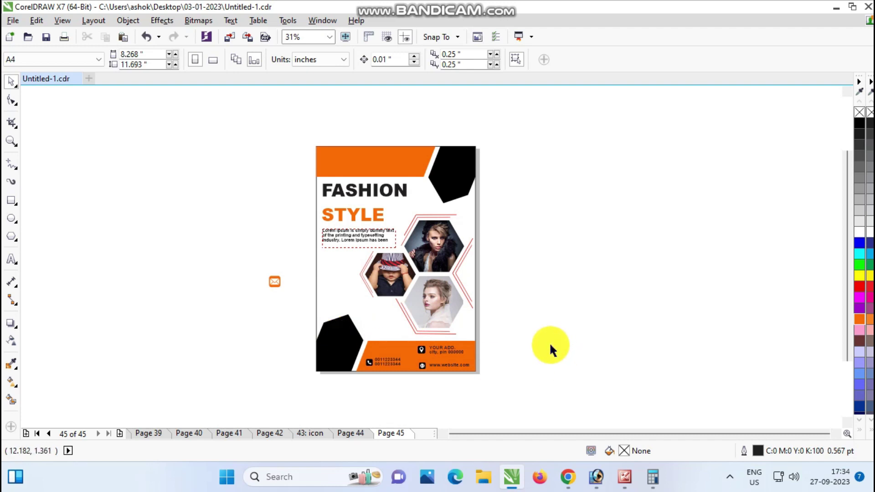
{"action": "scroll", "coordinate": [500, 337], "scroll_direction": "up", "scroll_amount": 2}
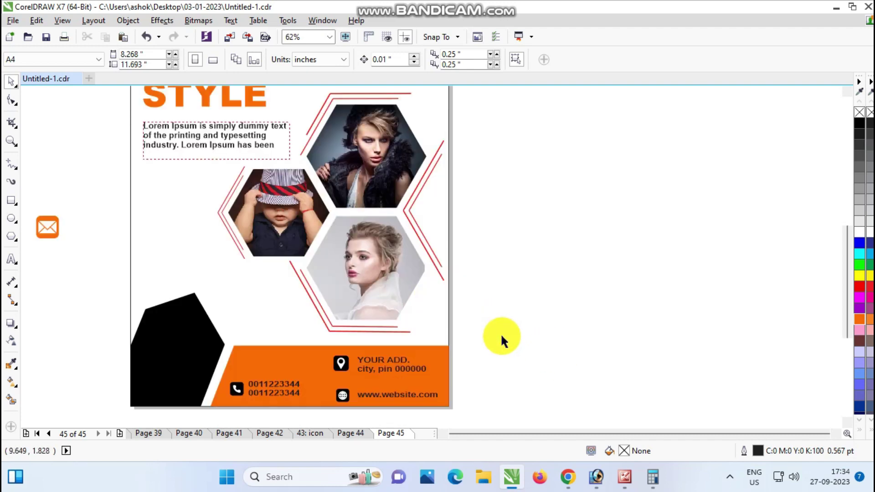
{"action": "left_click_drag", "start_coordinate": [540, 353], "coordinate": [191, 116]}
{"action": "key", "text": "Down"}
{"action": "key", "text": "Down"}
{"action": "key", "text": "Down"}
{"action": "key", "text": "Down"}
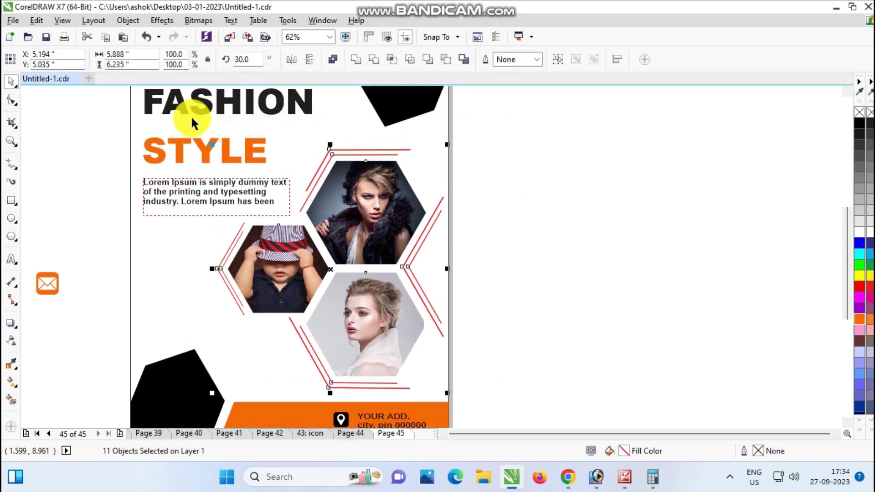
{"action": "key", "text": "Left"}
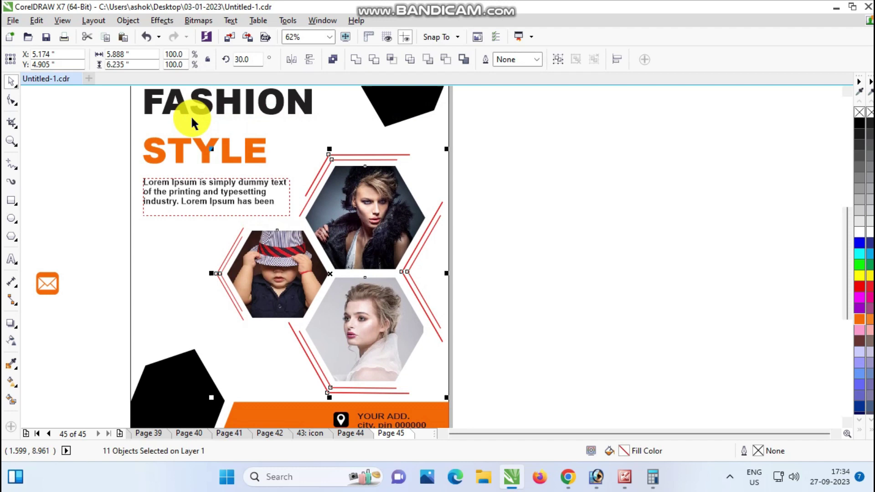
{"action": "left_click", "coordinate": [633, 280]}
- Duplicate the paragraph above the lower black shape and narrow the copy's frame so it fits left of the photo hexagons
{"action": "scroll", "coordinate": [358, 274], "scroll_direction": "down", "scroll_amount": 2}
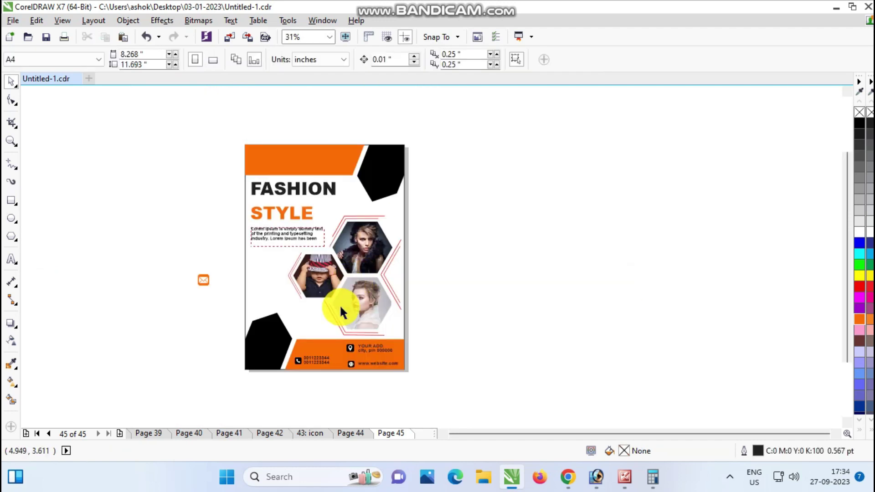
{"action": "scroll", "coordinate": [224, 268], "scroll_direction": "up", "scroll_amount": 2}
{"action": "left_click_drag", "start_coordinate": [351, 200], "coordinate": [347, 340]}
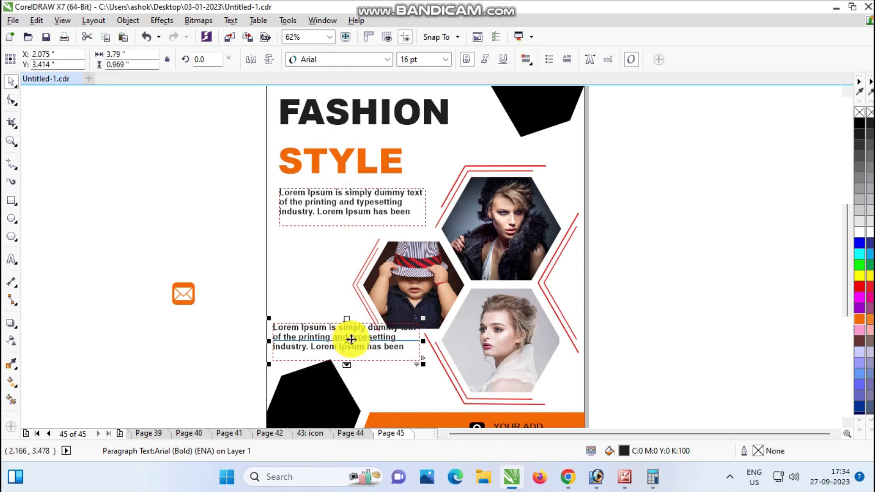
{"action": "left_click_drag", "start_coordinate": [422, 367], "coordinate": [381, 356]}
{"action": "scroll", "coordinate": [345, 341], "scroll_direction": "up", "scroll_amount": 2}
{"action": "mouse_move", "coordinate": [307, 359]}
{"action": "left_mouse_down"}
{"action": "mouse_move", "coordinate": [303, 371]}
{"action": "mouse_move", "coordinate": [323, 382]}
{"action": "left_mouse_up"}
- Draw a vertical straight line about 0.93 inches long just left of the duplicated paragraph
{"action": "key", "text": "F5"}
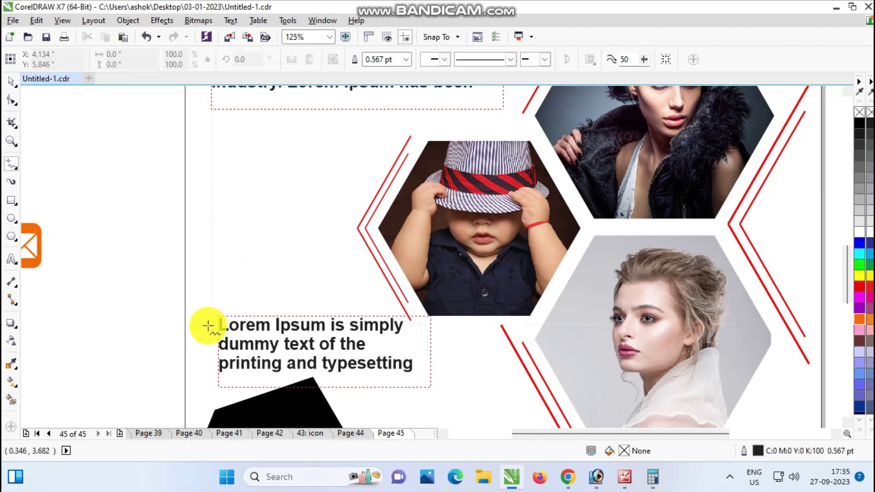
{"action": "left_click", "coordinate": [199, 316]}
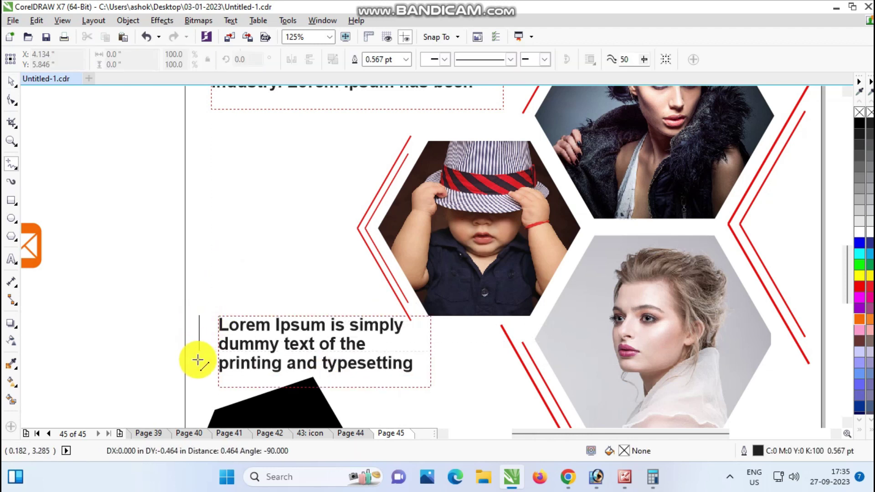
{"action": "left_click", "coordinate": [199, 388]}
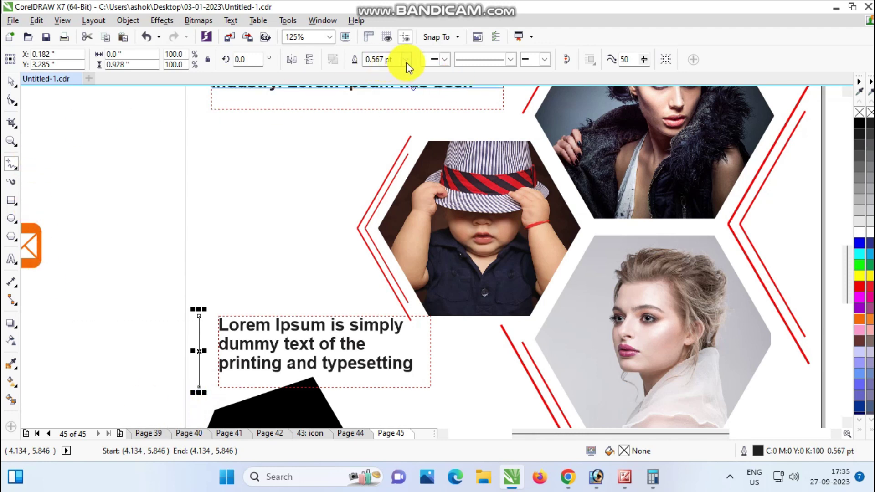
- Convert the vertical line's outline to an object and fill it with orange
{"action": "left_click", "coordinate": [135, 18]}
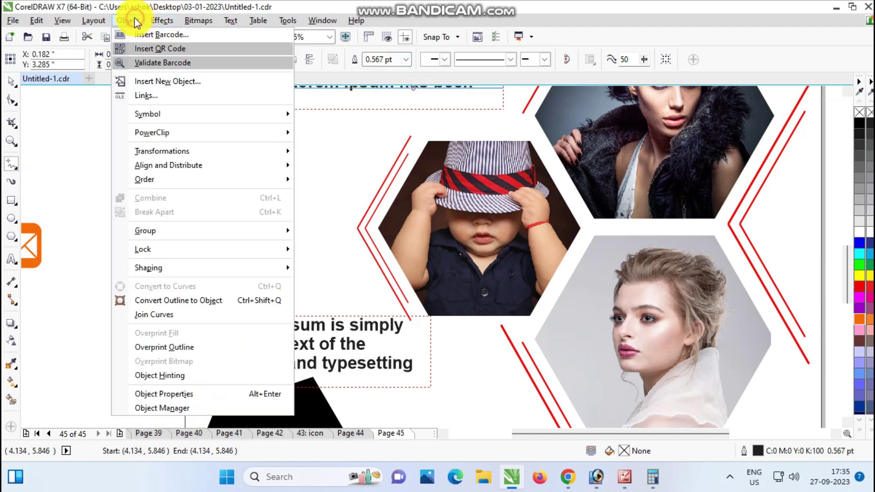
{"action": "left_click", "coordinate": [138, 305]}
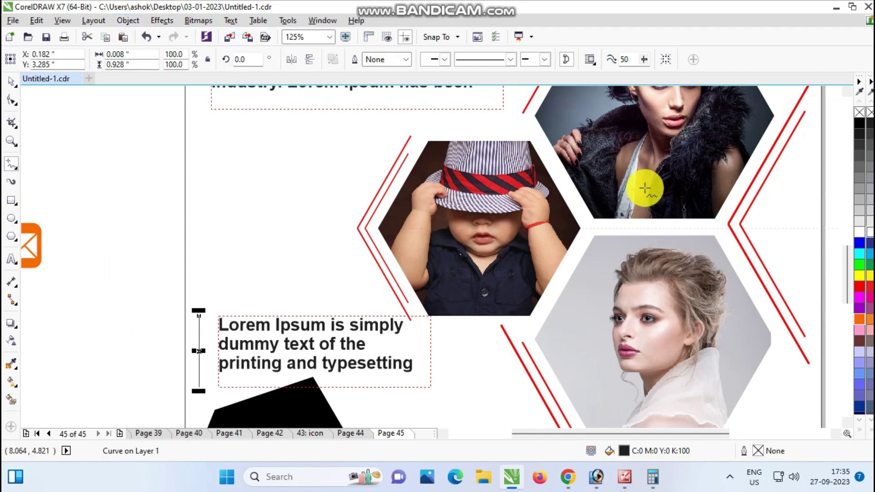
{"action": "left_click", "coordinate": [857, 319]}
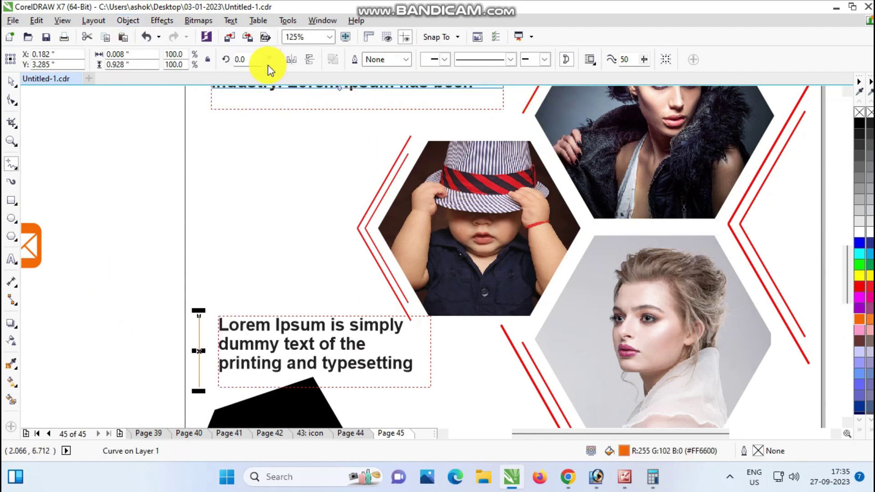
- Give the vertical bar a 4.0 pt outline coloured orange, and deselect it
{"action": "left_click", "coordinate": [405, 61]}
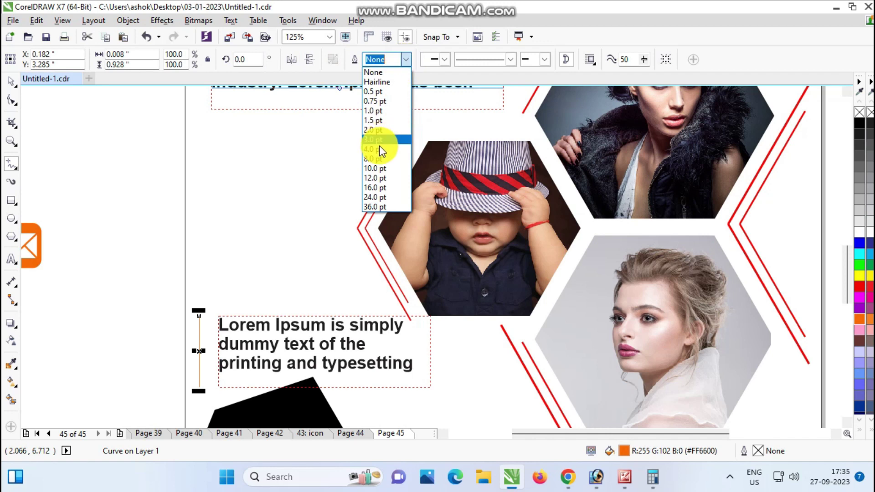
{"action": "left_click", "coordinate": [373, 158]}
{"action": "left_click", "coordinate": [405, 59]}
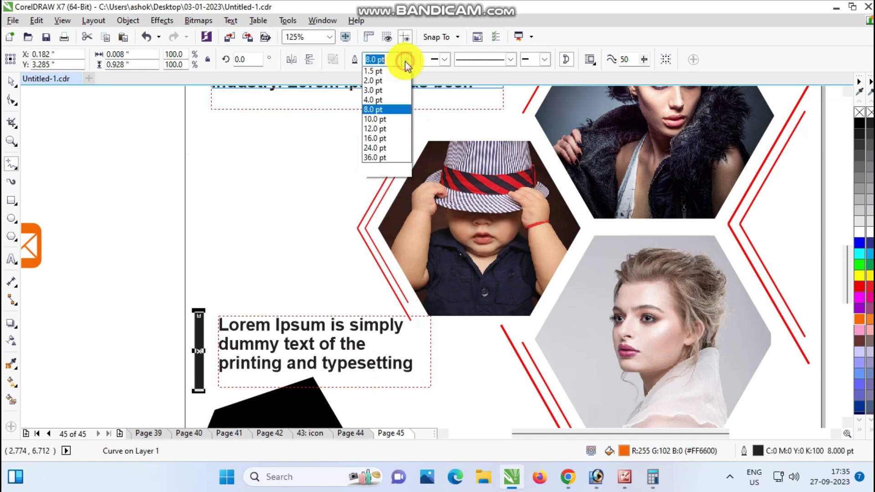
{"action": "left_click", "coordinate": [376, 150]}
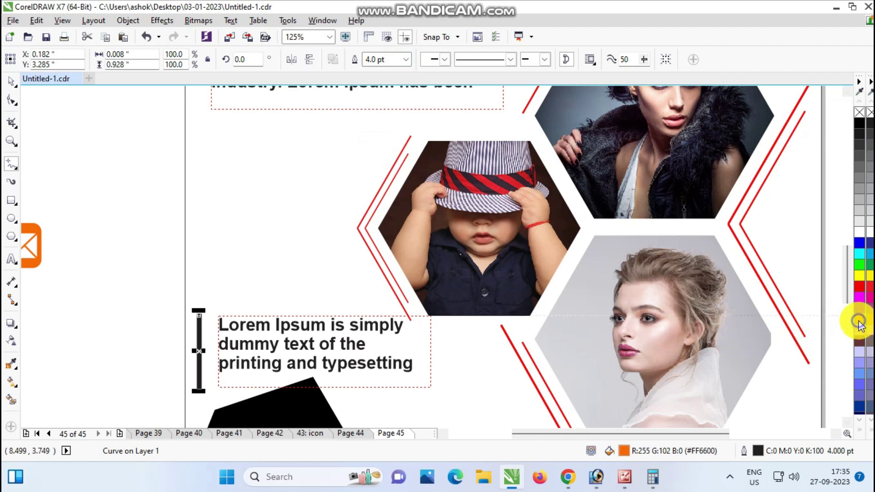
{"action": "right_click", "coordinate": [859, 325]}
{"action": "left_click", "coordinate": [118, 210]}
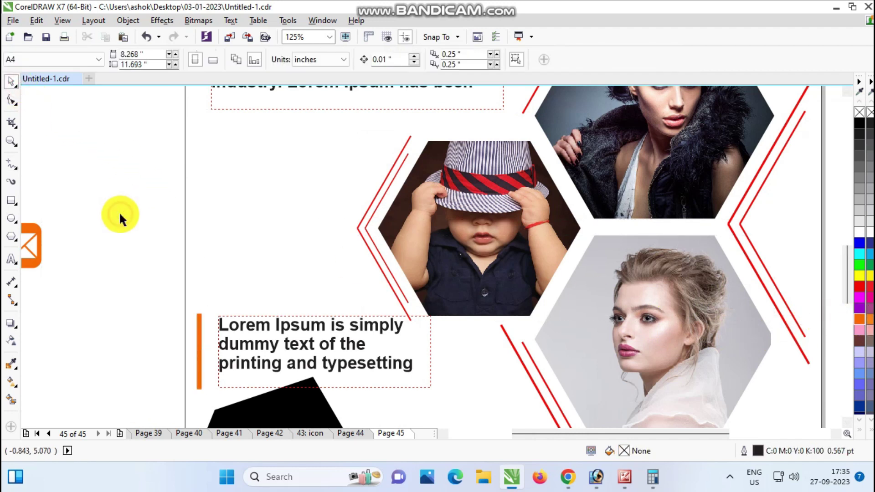
- Trim the upper paragraph under STYLE to the single line "Lorem Ipsum is simply dummy text"
{"action": "scroll", "coordinate": [161, 266], "scroll_direction": "down", "scroll_amount": 2}
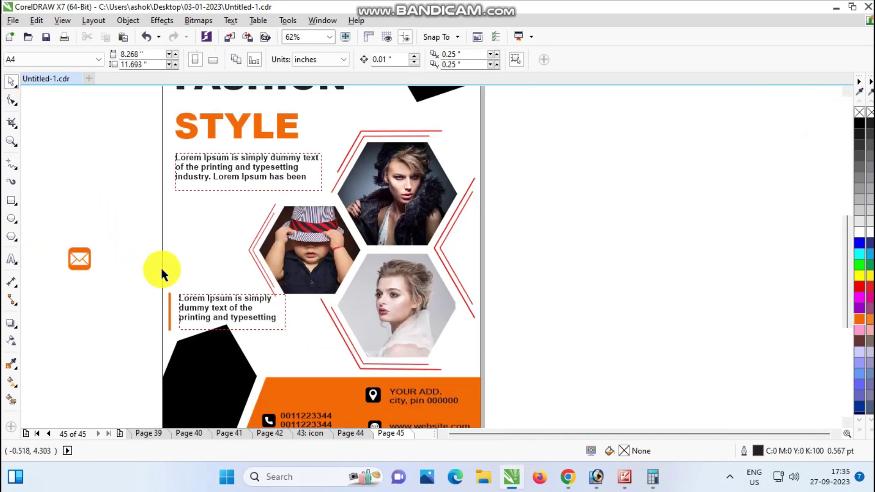
{"action": "double_click", "coordinate": [227, 161]}
{"action": "scroll", "coordinate": [228, 159], "scroll_direction": "up", "scroll_amount": 2}
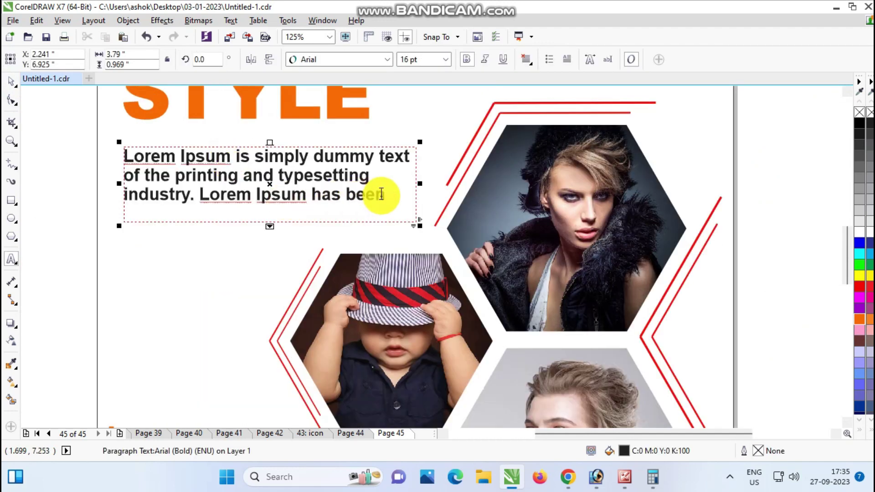
{"action": "left_click_drag", "start_coordinate": [383, 193], "coordinate": [120, 175]}
{"action": "key", "text": "BackSpace"}
{"action": "left_click_drag", "start_coordinate": [296, 178], "coordinate": [120, 176]}
{"action": "key", "text": "BackSpace"}
{"action": "left_click", "coordinate": [10, 82]}
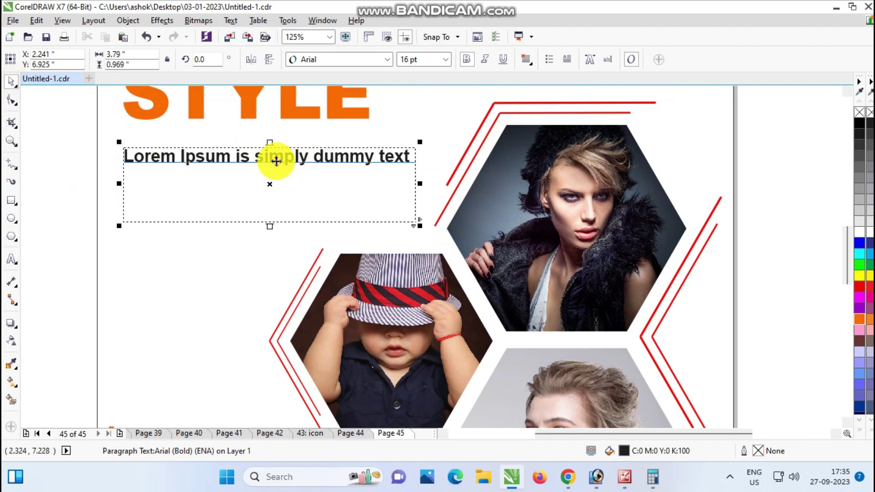